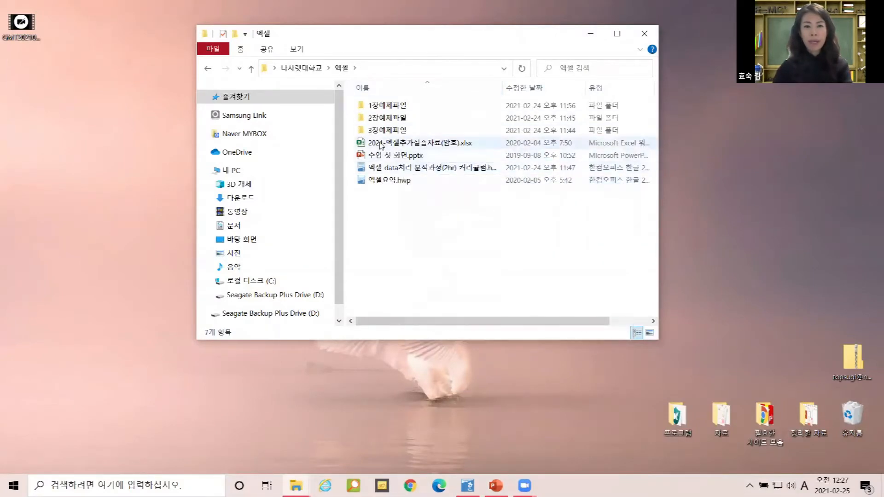
# - Open the password-protected workbook 2021-엑셀추가실습자료(암호).xlsx from the 엑셀 folder
pyautogui.click(380, 145)
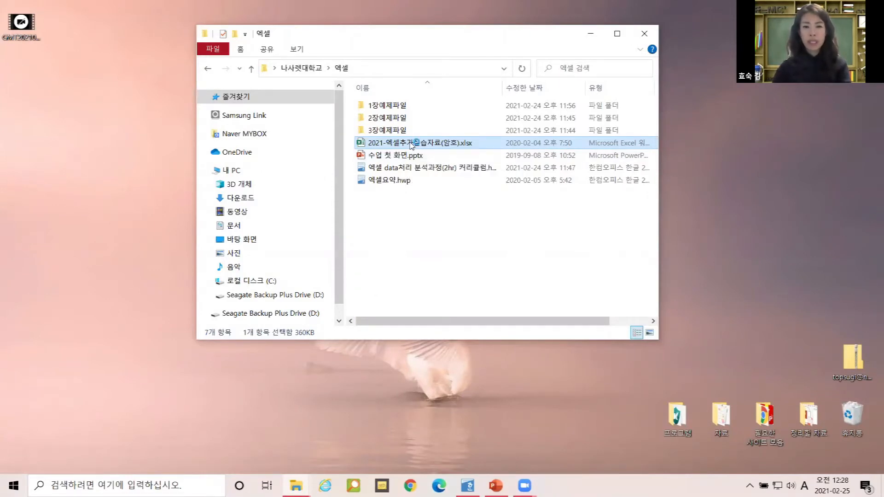
pyautogui.doubleClick(411, 144)
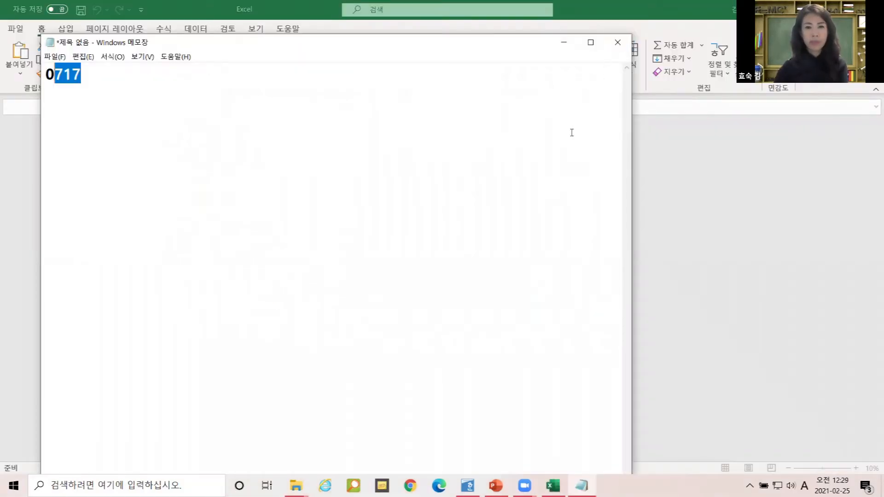
# - Highlight the file password in the Notepad note, and minimize the note to return to the workbook
pyautogui.click(181, 98)
pyautogui.moveTo(87, 77); pyautogui.dragTo(28, 78)
pyautogui.click(107, 81)
pyautogui.moveTo(136, 74); pyautogui.dragTo(42, 74)
pyautogui.click(564, 45)
pyautogui.click(443, 258)
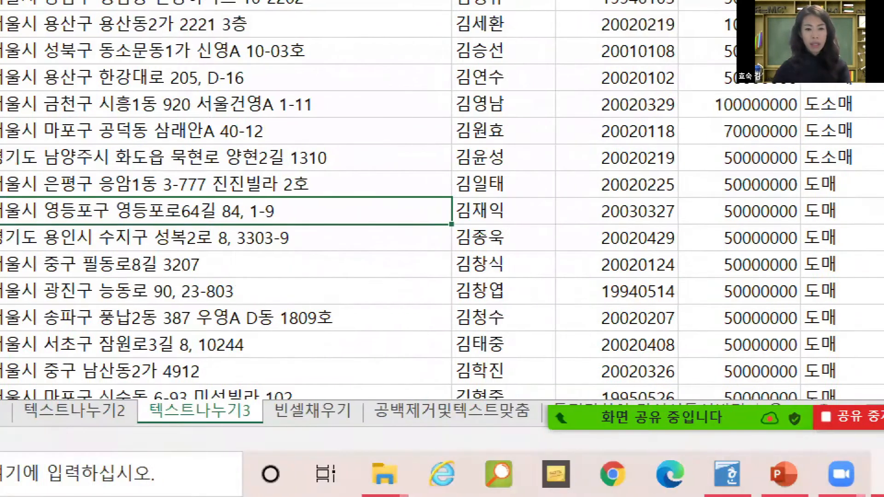
pyautogui.moveTo(177, 385); pyautogui.dragTo(342, 445)
pyautogui.moveTo(266, 353); pyautogui.dragTo(389, 341)
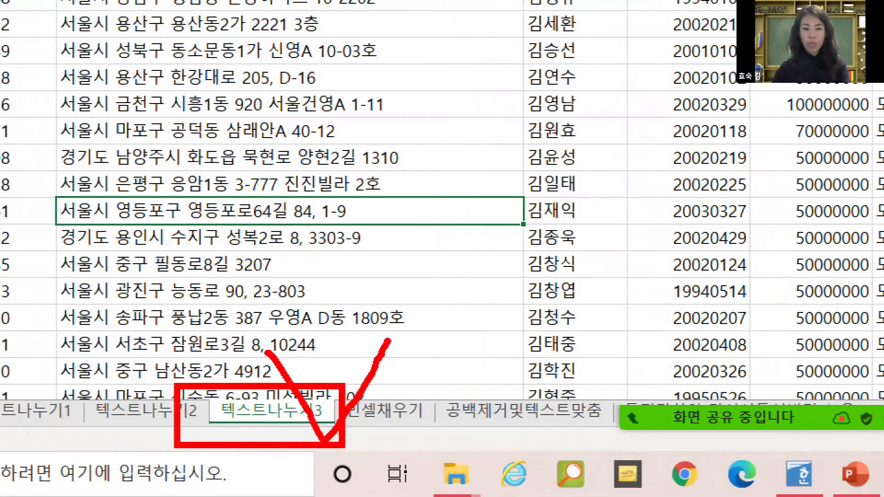
pyautogui.press('Escape')
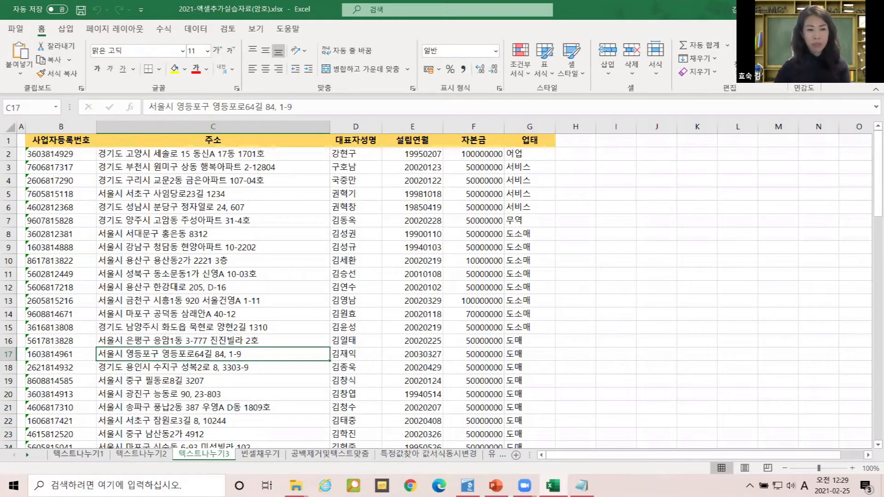
pyautogui.hotkey('ctrl', '1')
pyautogui.moveTo(2, 444)
pyautogui.mouseDown()
pyautogui.moveTo(186, 490)
pyautogui.moveTo(375, 465)
pyautogui.mouseUp()
pyautogui.moveTo(749, 433); pyautogui.dragTo(759, 435)
pyautogui.moveTo(673, 221)
pyautogui.mouseDown()
pyautogui.moveTo(572, 312)
pyautogui.moveTo(663, 324)
pyautogui.moveTo(656, 231)
pyautogui.moveTo(673, 183)
pyautogui.mouseUp()
pyautogui.moveTo(115, 380)
pyautogui.mouseDown()
pyautogui.moveTo(140, 419)
pyautogui.moveTo(205, 368)
pyautogui.mouseUp()
pyautogui.moveTo(272, 366)
pyautogui.mouseDown()
pyautogui.moveTo(283, 389)
pyautogui.moveTo(373, 346)
pyautogui.mouseUp()
pyautogui.moveTo(405, 356)
pyautogui.mouseDown()
pyautogui.moveTo(431, 409)
pyautogui.moveTo(458, 366)
pyautogui.mouseUp()
pyautogui.moveTo(479, 368)
pyautogui.mouseDown()
pyautogui.moveTo(502, 405)
pyautogui.moveTo(537, 350)
pyautogui.mouseUp()
pyautogui.moveTo(614, 380); pyautogui.dragTo(671, 350)
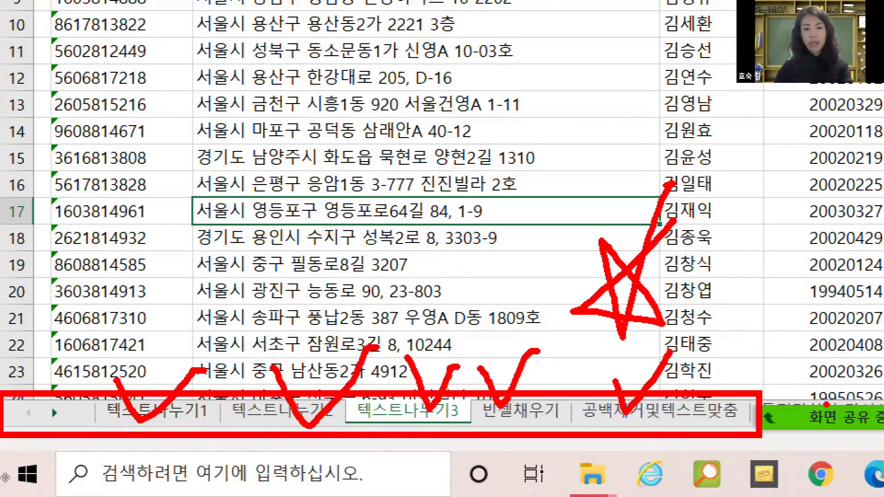
pyautogui.press('Escape')
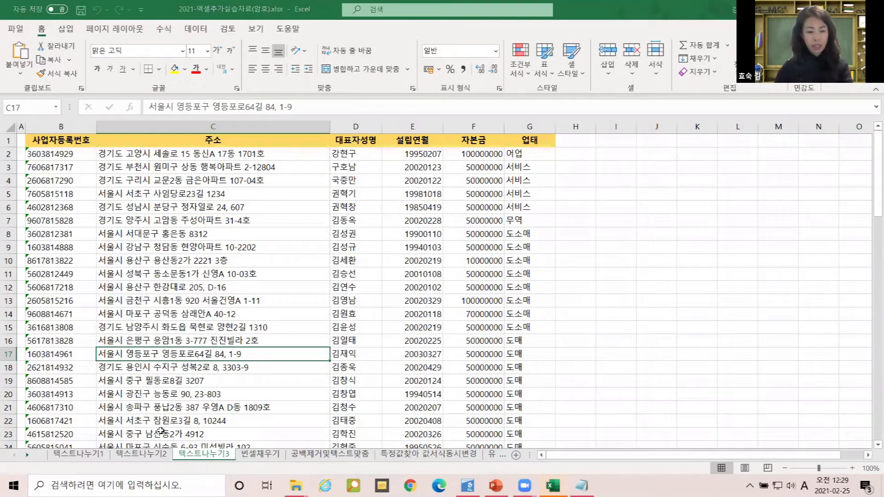
pyautogui.hotkey('ctrl', '1')
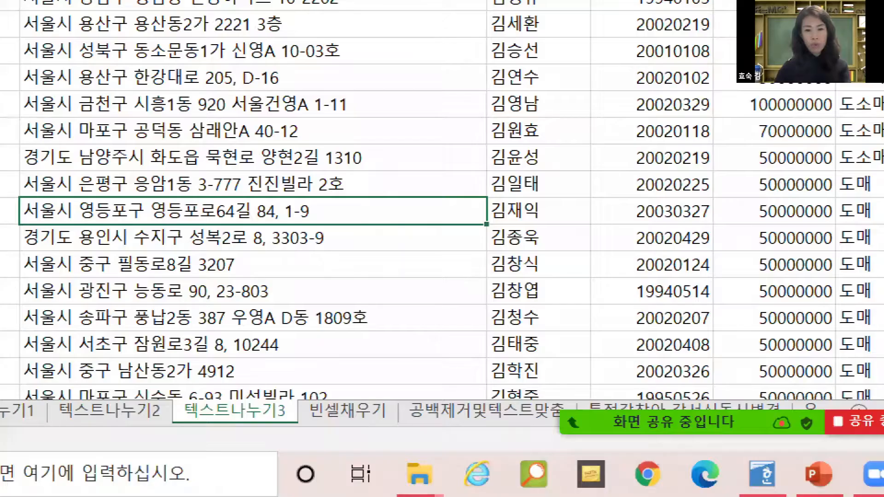
pyautogui.click(682, 435)
pyautogui.moveTo(794, 371)
pyautogui.mouseDown()
pyautogui.moveTo(881, 458)
pyautogui.moveTo(882, 445)
pyautogui.mouseUp()
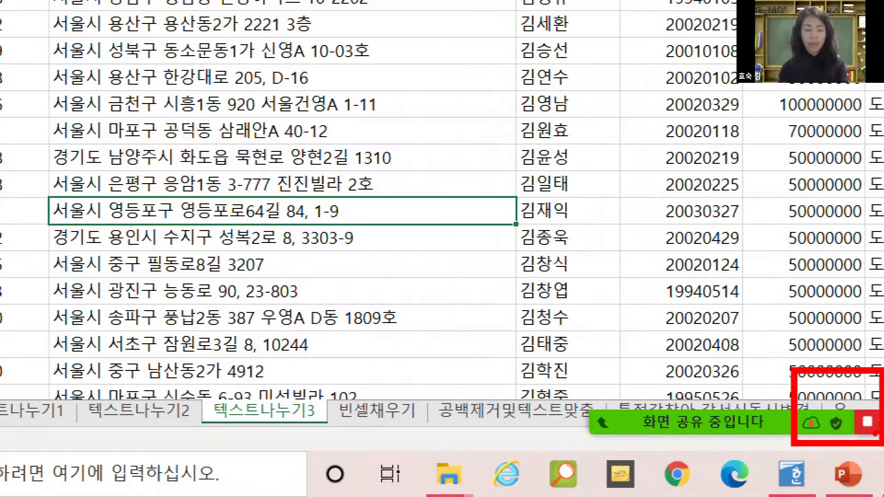
pyautogui.press('Escape')
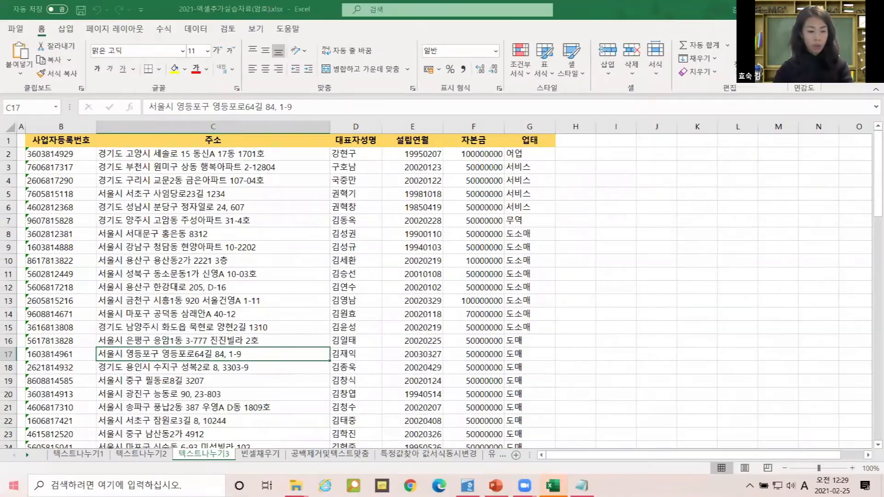
pyautogui.hotkey('ctrl', '1')
pyautogui.moveTo(108, 383)
pyautogui.mouseDown()
pyautogui.moveTo(102, 434)
pyautogui.moveTo(48, 455)
pyautogui.moveTo(2, 450)
pyautogui.moveTo(2, 440)
pyautogui.mouseUp()
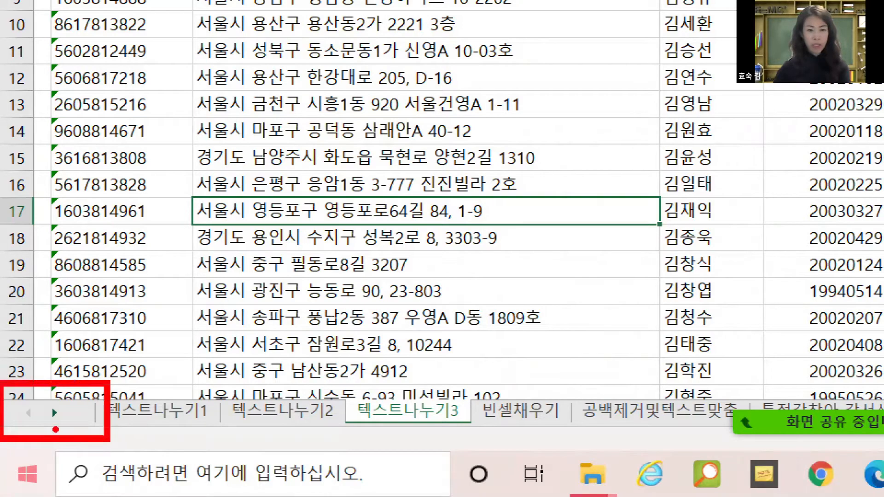
pyautogui.moveTo(53, 435)
pyautogui.mouseDown()
pyautogui.moveTo(4, 446)
pyautogui.moveTo(107, 380)
pyautogui.moveTo(19, 454)
pyautogui.moveTo(76, 368)
pyautogui.moveTo(4, 453)
pyautogui.moveTo(72, 368)
pyautogui.moveTo(5, 430)
pyautogui.moveTo(83, 377)
pyautogui.moveTo(76, 433)
pyautogui.mouseUp()
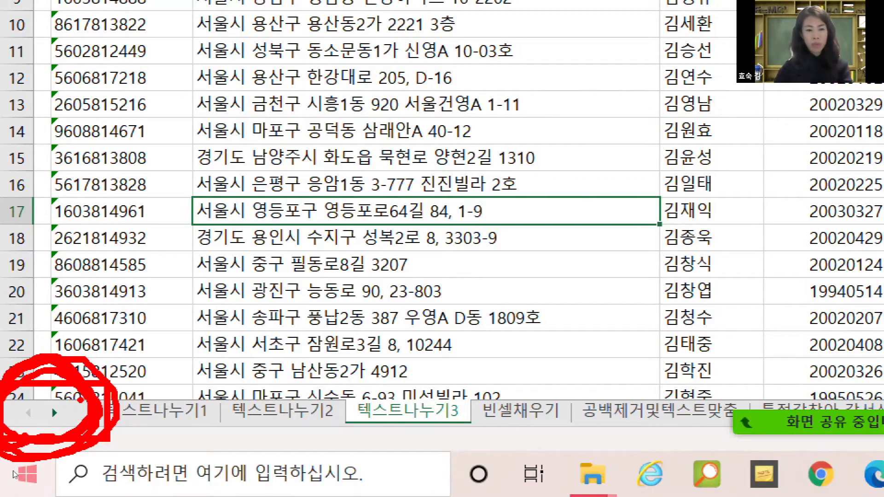
pyautogui.press('Escape')
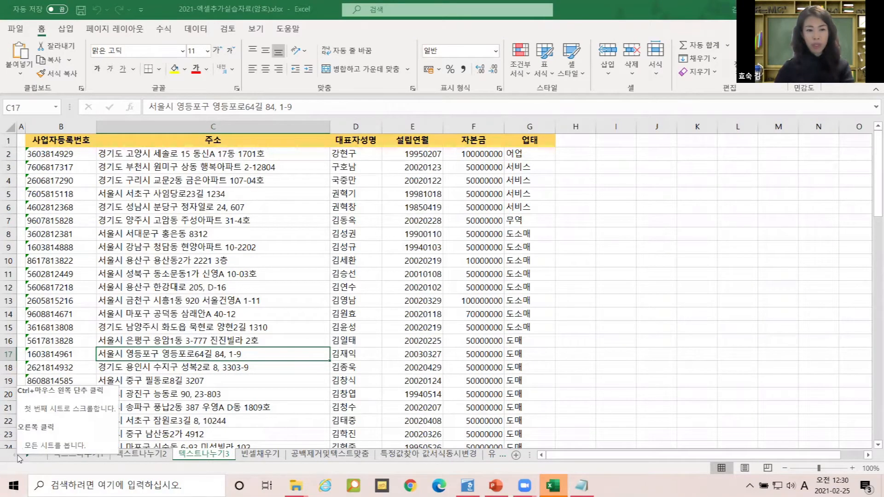
# - Bring up the list of all sheets in the workbook and activate the sheet 텍스트나누기1 from it
pyautogui.rightClick(18, 456)
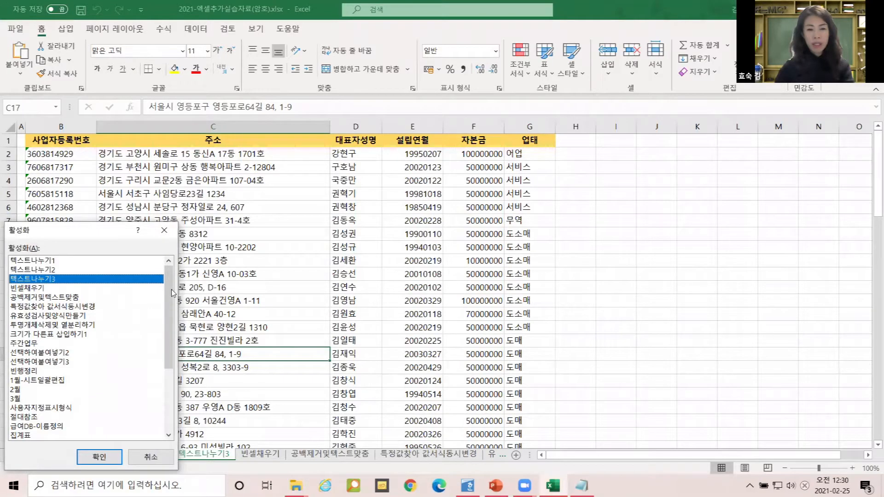
pyautogui.moveTo(169, 290)
pyautogui.mouseDown()
pyautogui.moveTo(168, 375)
pyautogui.moveTo(169, 299)
pyautogui.moveTo(179, 397)
pyautogui.moveTo(165, 281)
pyautogui.moveTo(181, 390)
pyautogui.moveTo(174, 288)
pyautogui.mouseUp()
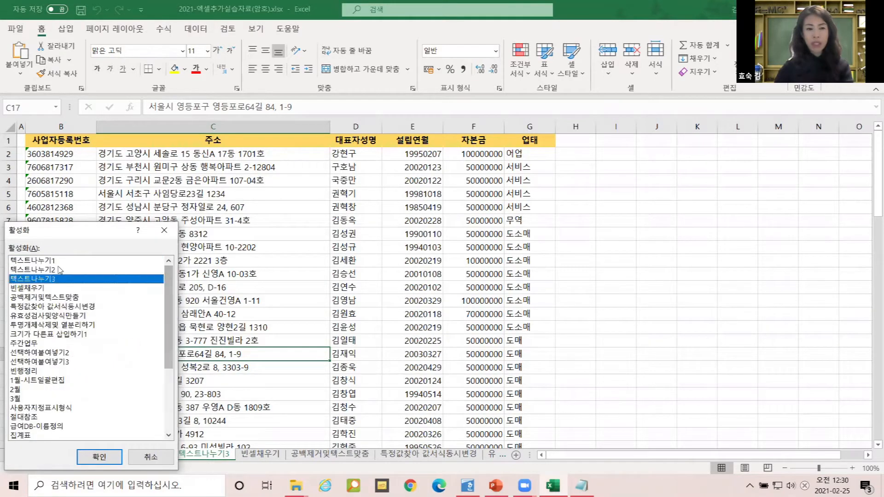
pyautogui.click(26, 260)
pyautogui.click(27, 271)
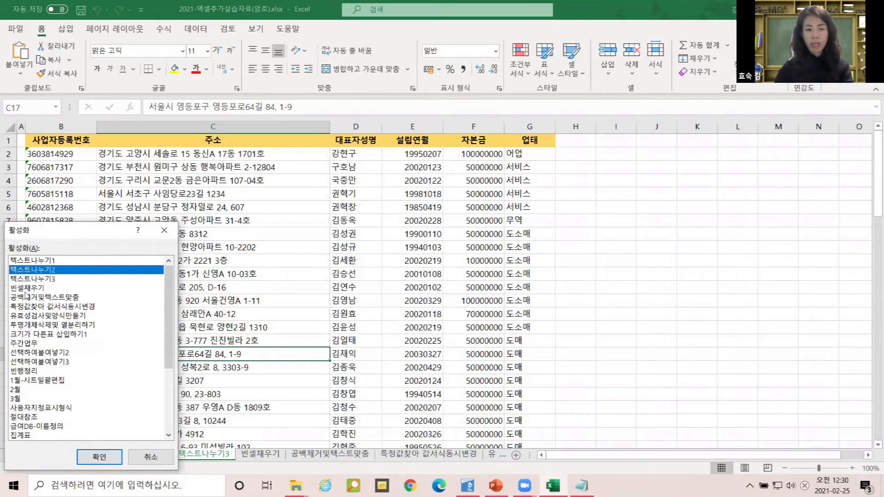
pyautogui.click(27, 289)
pyautogui.click(27, 261)
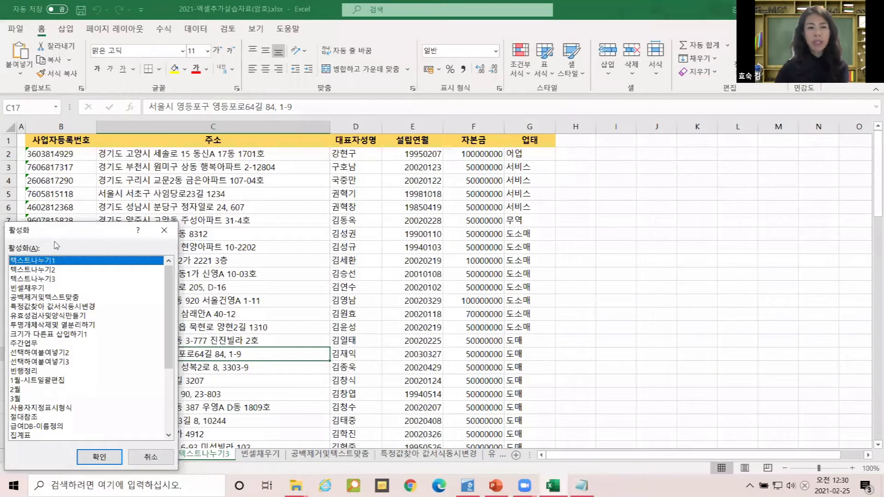
pyautogui.click(109, 458)
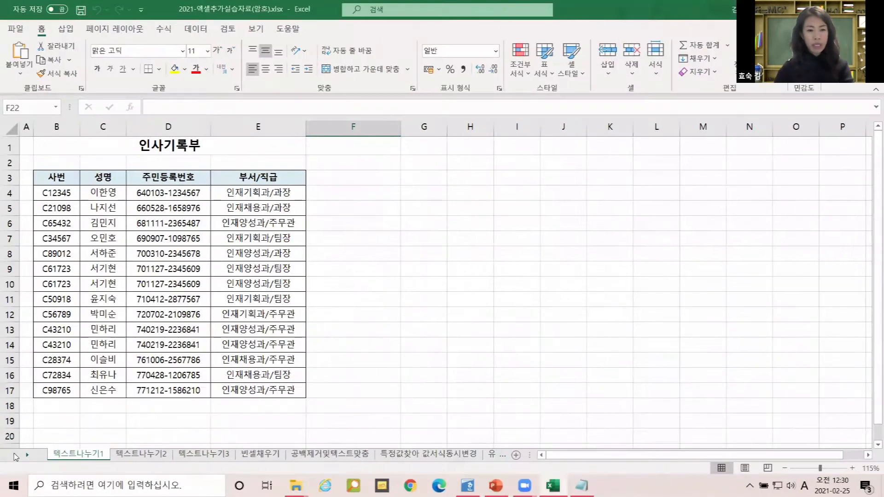
# - Look through the complete list of sheets down to its end, and confirm 텍스트나누기1 as the active sheet
pyautogui.rightClick(54, 412)
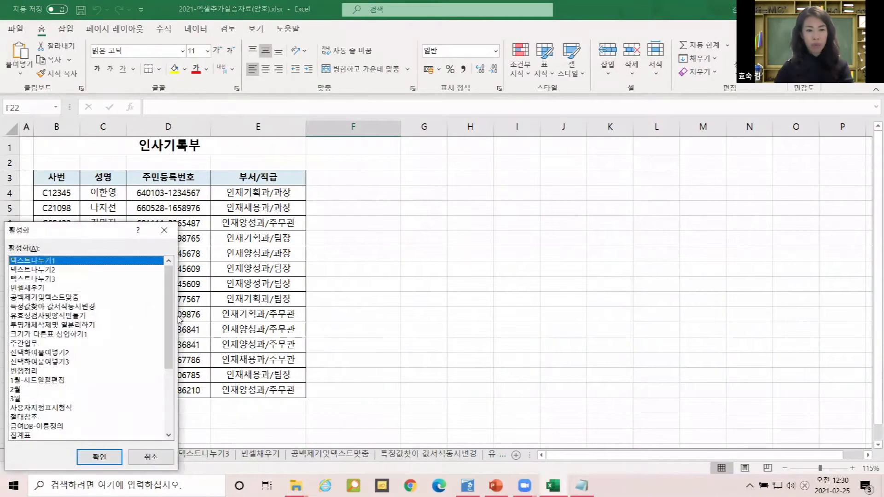
pyautogui.moveTo(175, 290); pyautogui.dragTo(178, 371)
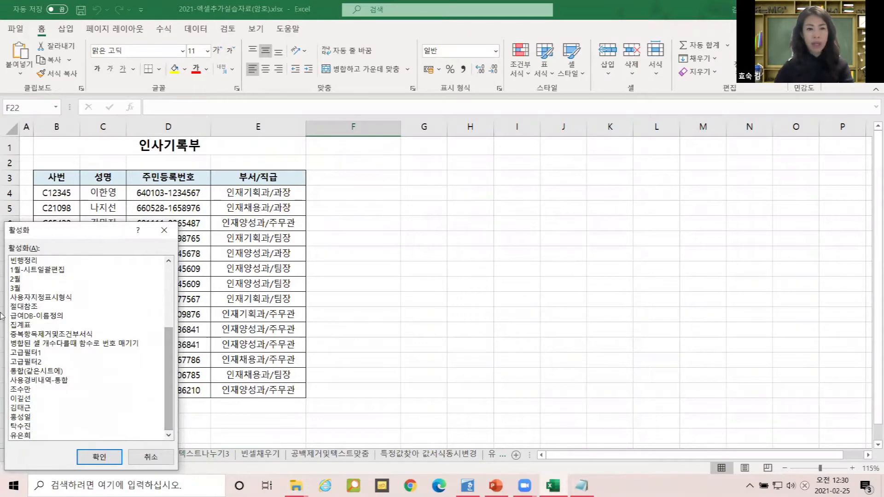
pyautogui.moveTo(48, 352); pyautogui.dragTo(37, 270)
pyautogui.moveTo(168, 355); pyautogui.dragTo(168, 276)
pyautogui.click(51, 261)
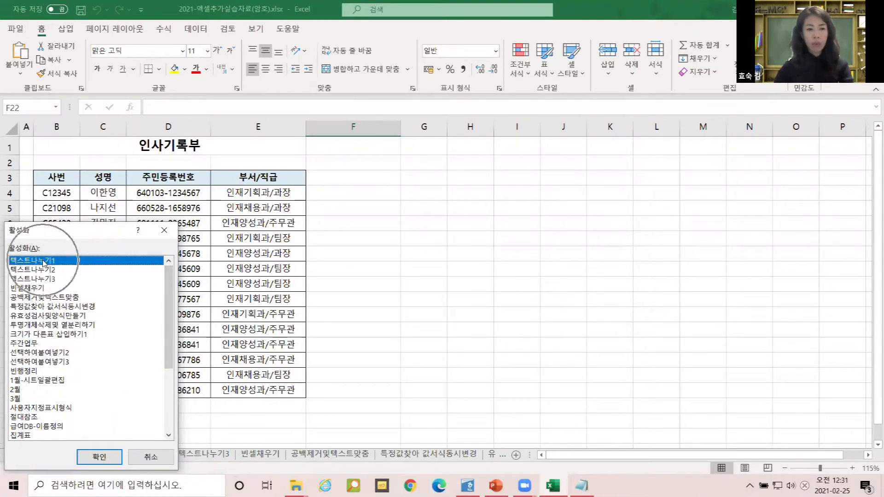
pyautogui.click(103, 459)
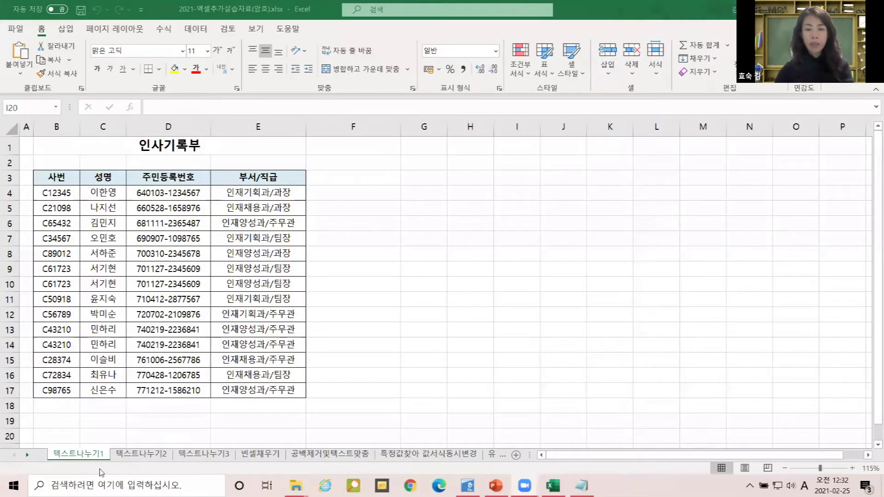
# - Switch to the sheet 텍스트나누기3 and select the address in cell C15
pyautogui.click(210, 441)
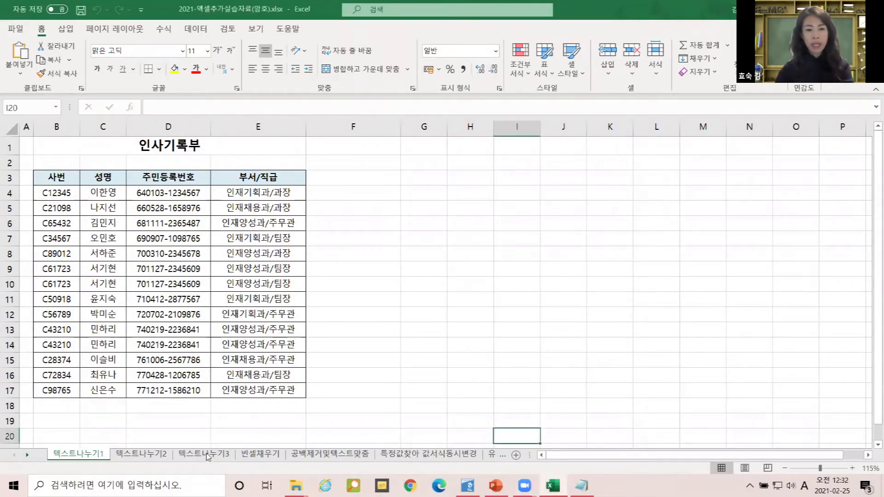
pyautogui.click(205, 455)
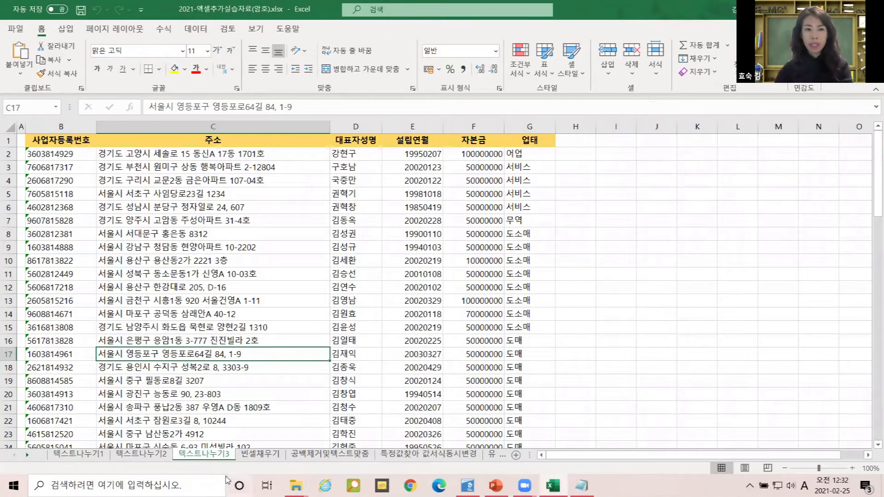
pyautogui.click(224, 289)
pyautogui.click(223, 330)
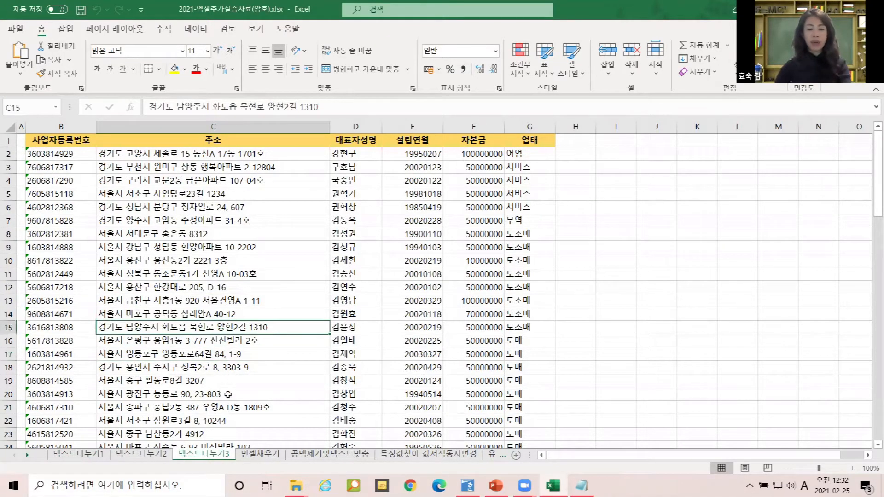
pyautogui.press('ctrl')
pyautogui.press('ctrl')
pyautogui.press('ctrl')
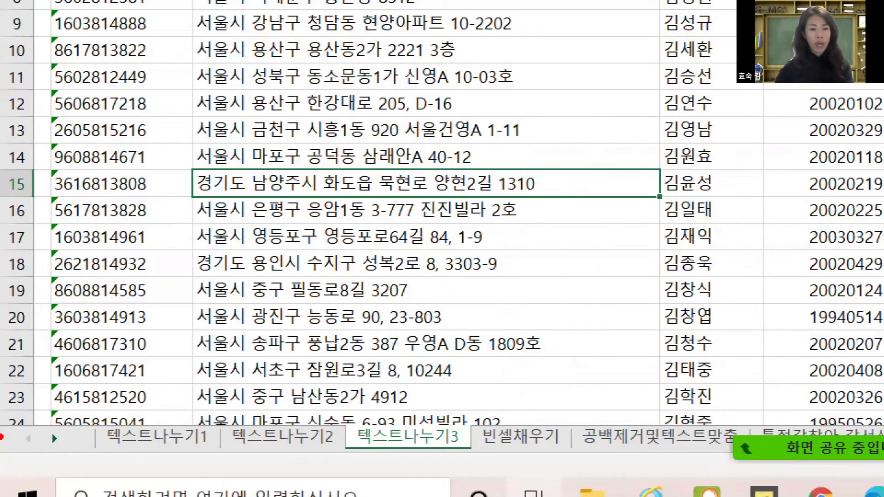
pyautogui.moveTo(105, 416); pyautogui.dragTo(2, 462)
pyautogui.moveTo(138, 442)
pyautogui.mouseDown()
pyautogui.moveTo(140, 435)
pyautogui.moveTo(60, 428)
pyautogui.mouseUp()
pyautogui.moveTo(69, 380)
pyautogui.mouseDown()
pyautogui.moveTo(54, 432)
pyautogui.moveTo(92, 422)
pyautogui.mouseUp()
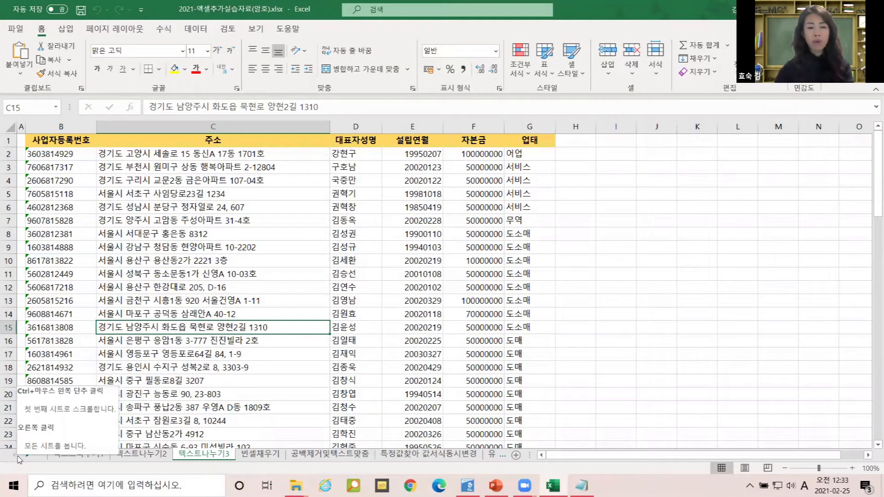
# - Choose 텍스트나누기1 in the list of all sheets to go back from 텍스트나누기3
pyautogui.rightClick(20, 460)
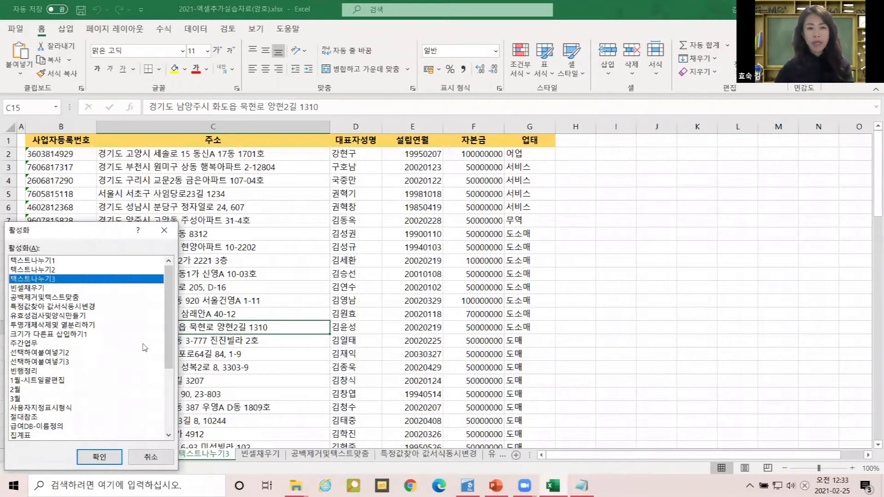
pyautogui.moveTo(170, 323); pyautogui.dragTo(164, 276)
pyautogui.click(35, 261)
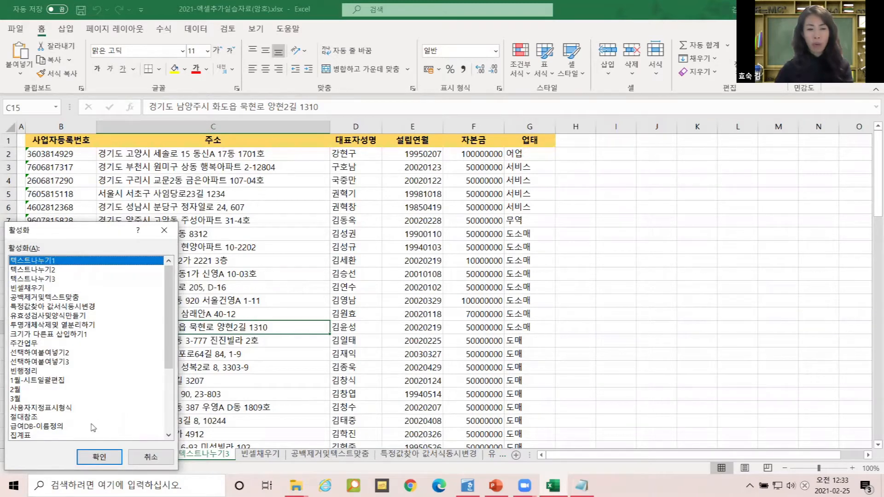
pyautogui.click(101, 457)
pyautogui.click(101, 458)
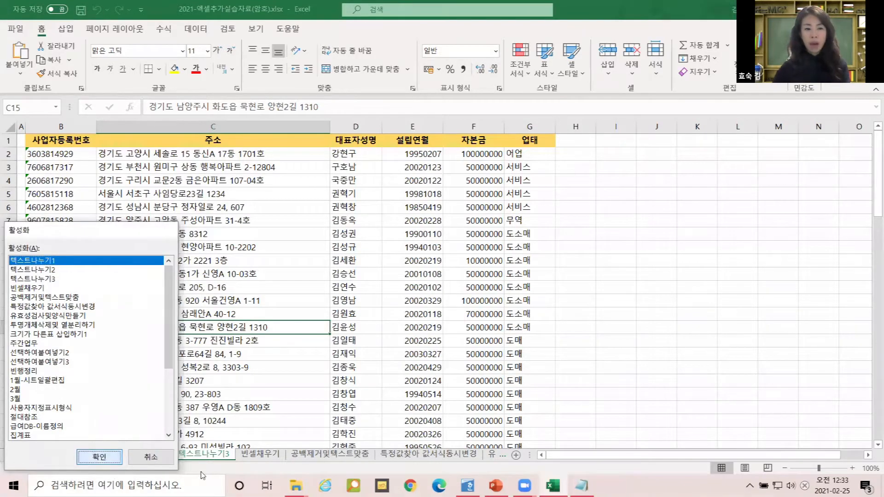
# - Switch between the sheets 텍스트나누기3 and 텍스트나누기1, ending on 텍스트나누기1, and view the sheet list without choosing another sheet
pyautogui.click(207, 455)
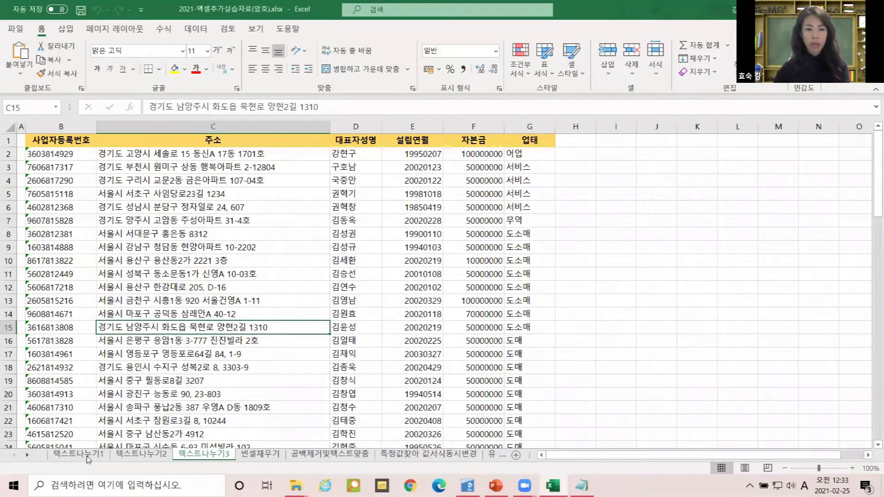
pyautogui.click(73, 454)
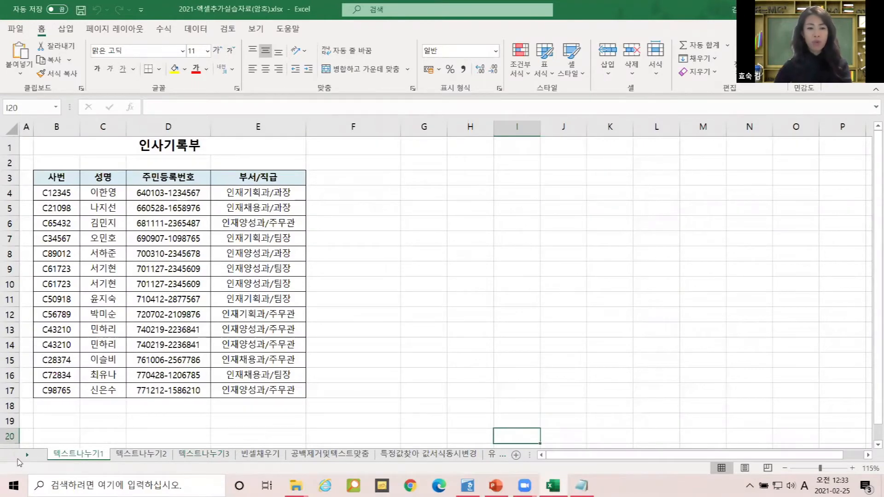
pyautogui.rightClick(16, 457)
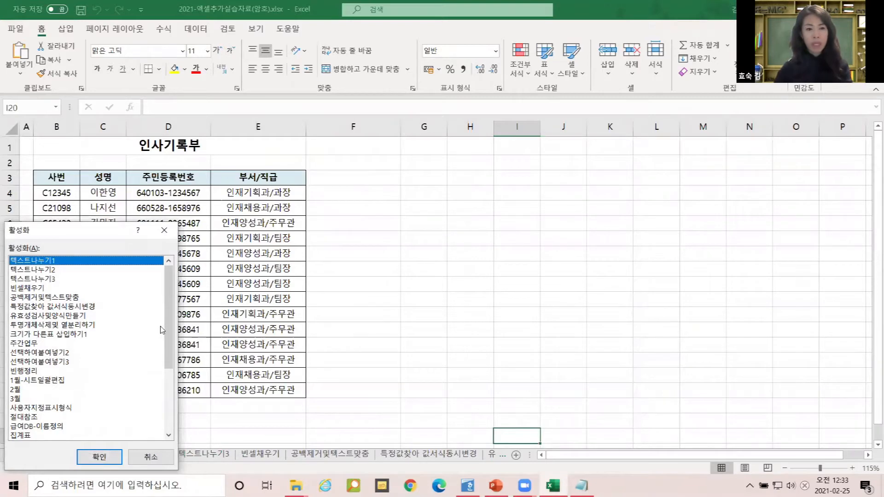
pyautogui.click(147, 461)
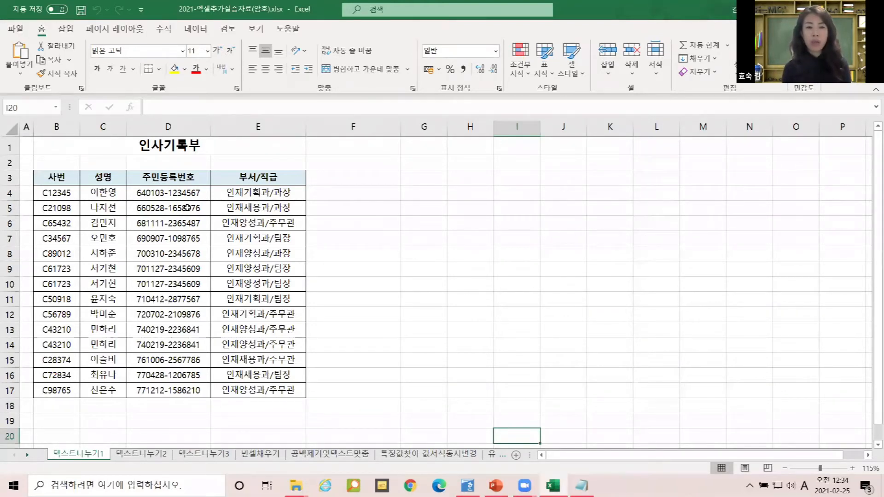
# - Select the resident registration numbers in D4:D17 and examine the front and back parts of the first one
pyautogui.moveTo(142, 192); pyautogui.dragTo(164, 392)
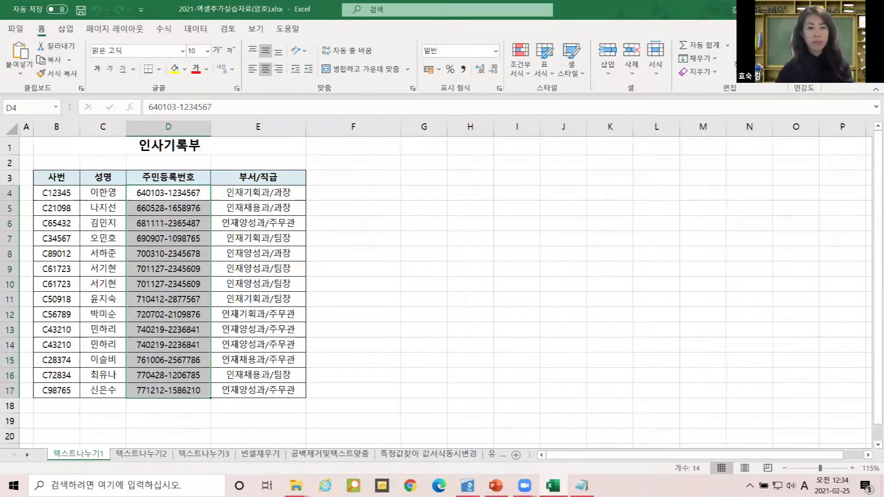
pyautogui.hotkey('ctrl', '1')
pyautogui.click(149, 195)
pyautogui.moveTo(110, 176)
pyautogui.mouseDown()
pyautogui.moveTo(165, 210)
pyautogui.moveTo(184, 210)
pyautogui.mouseUp()
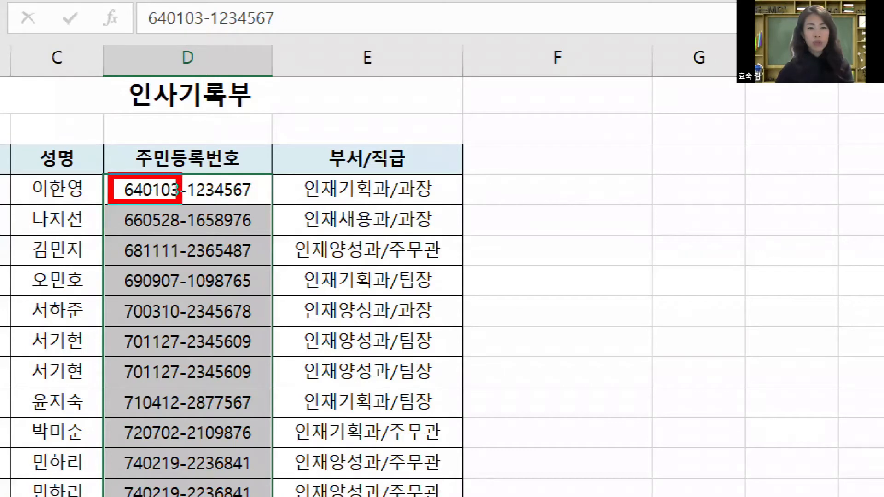
pyautogui.moveTo(180, 164); pyautogui.dragTo(262, 203)
pyautogui.moveTo(286, 98)
pyautogui.mouseDown()
pyautogui.moveTo(224, 129)
pyautogui.moveTo(237, 90)
pyautogui.moveTo(279, 108)
pyautogui.mouseUp()
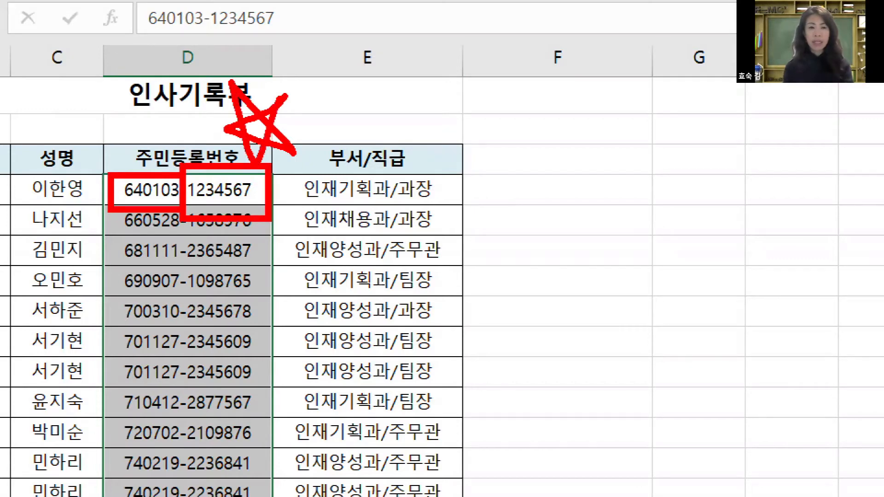
pyautogui.press('Escape')
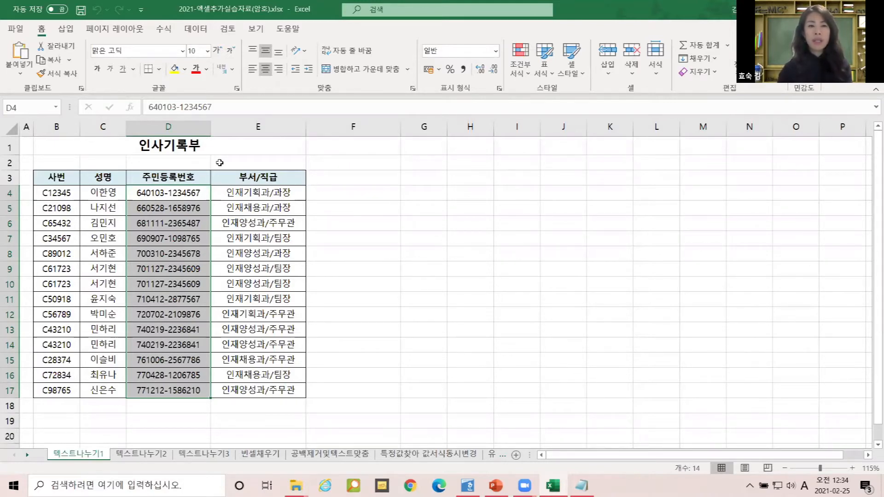
# - Select cell D4 and examine the hyphen that separates the two parts of its registration number
pyautogui.click(184, 194)
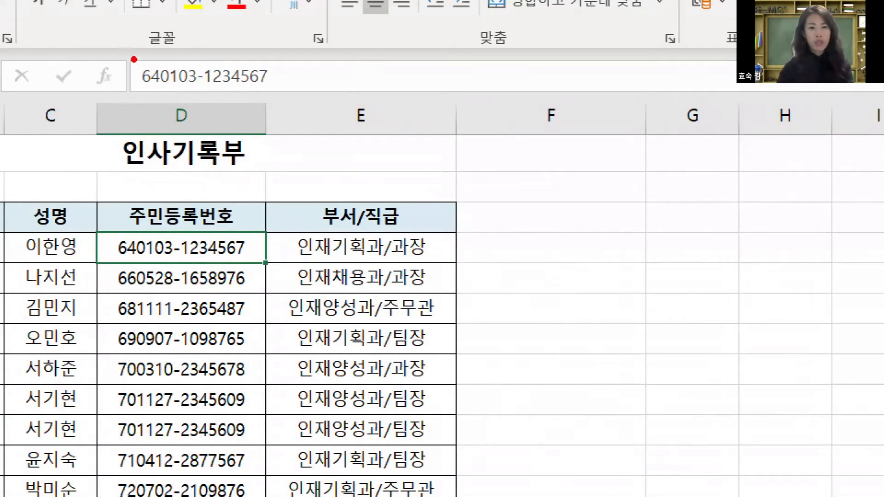
pyautogui.moveTo(125, 57); pyautogui.dragTo(196, 100)
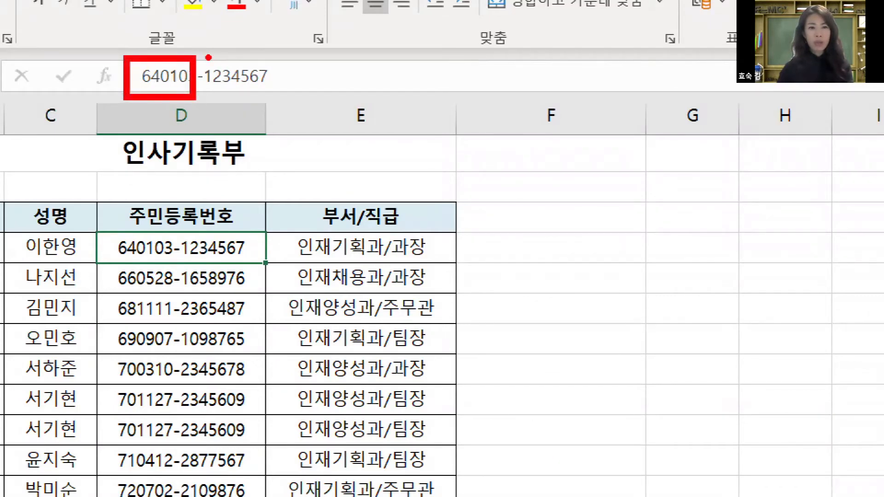
pyautogui.moveTo(199, 54); pyautogui.dragTo(295, 104)
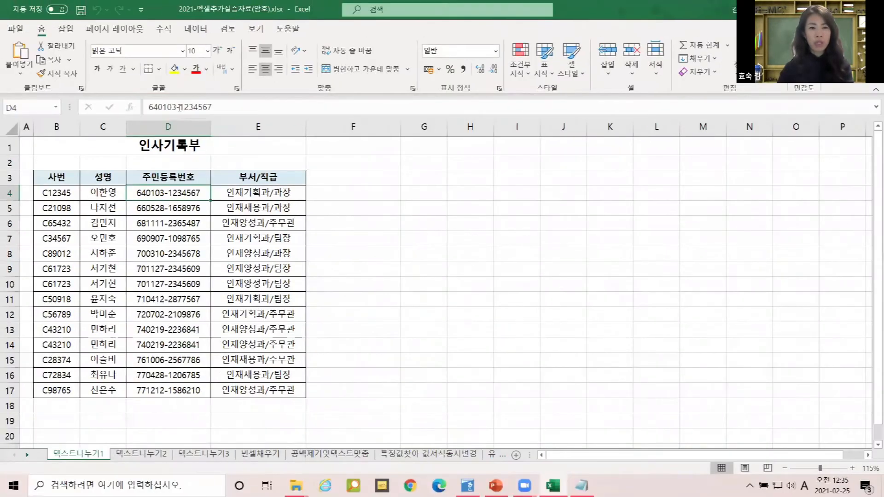
pyautogui.moveTo(181, 106); pyautogui.dragTo(176, 107)
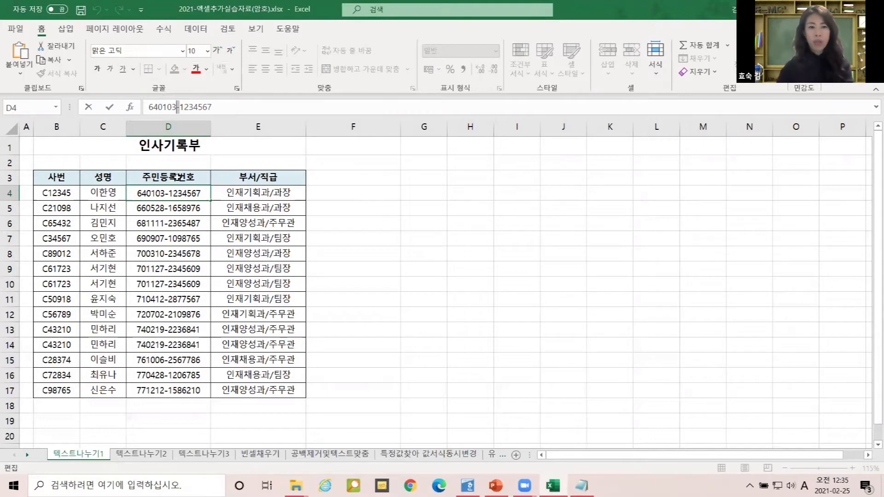
# - Rename the header in cell D3 as 주민등록번호 앞
pyautogui.click(178, 177)
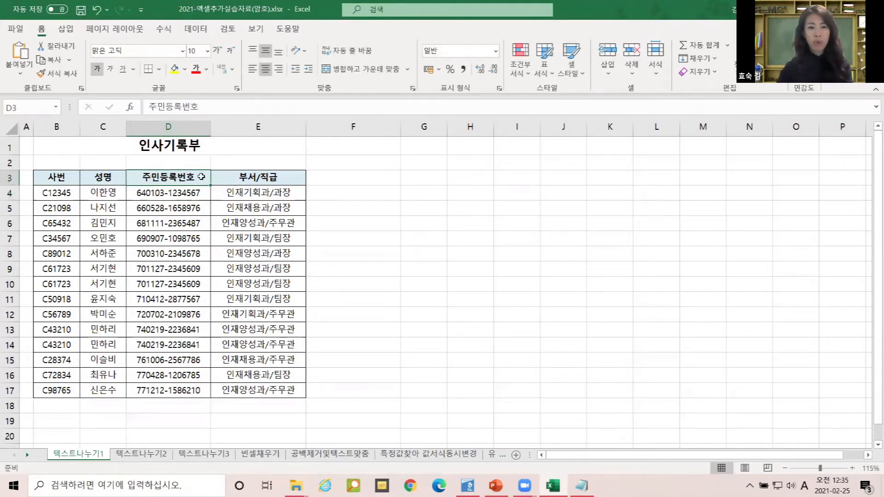
pyautogui.doubleClick(202, 176)
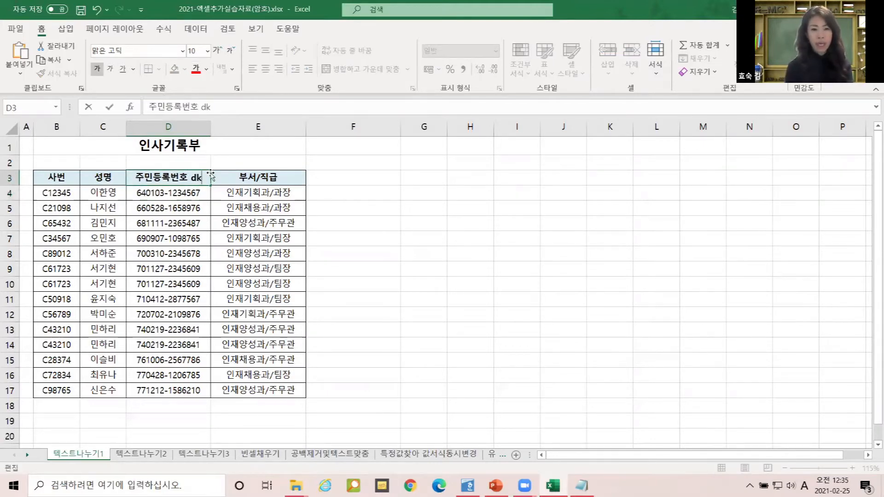
pyautogui.press('Hangul')
pyautogui.write('앞')
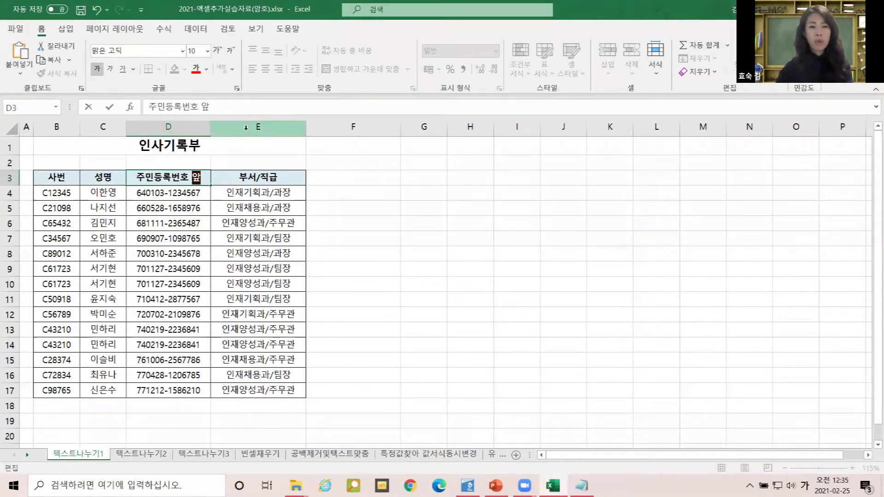
pyautogui.click(246, 128)
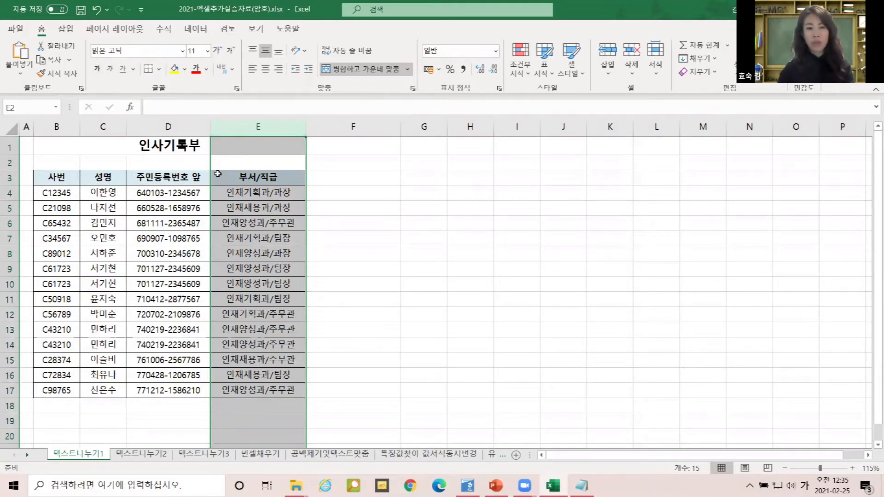
pyautogui.moveTo(172, 180); pyautogui.dragTo(188, 392)
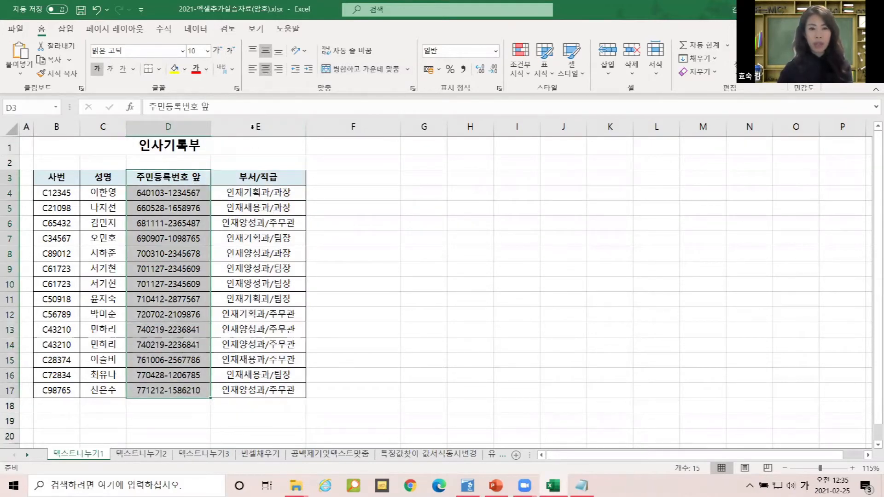
pyautogui.click(252, 128)
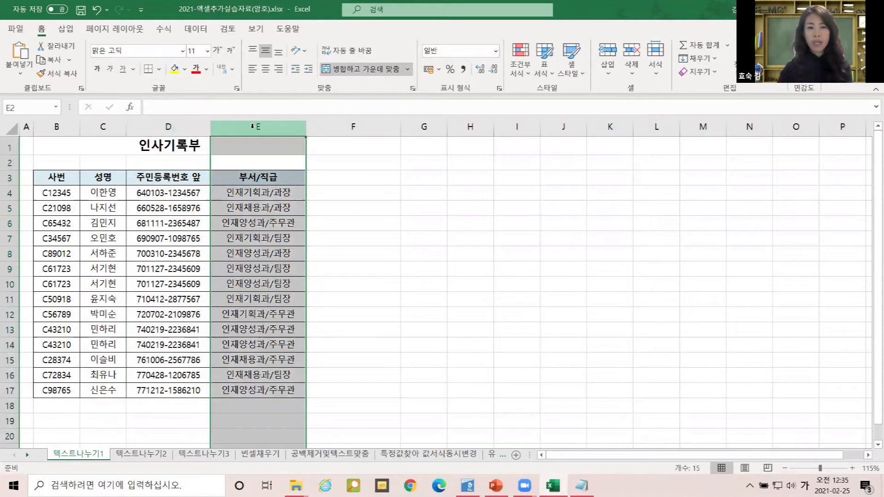
pyautogui.click(251, 225)
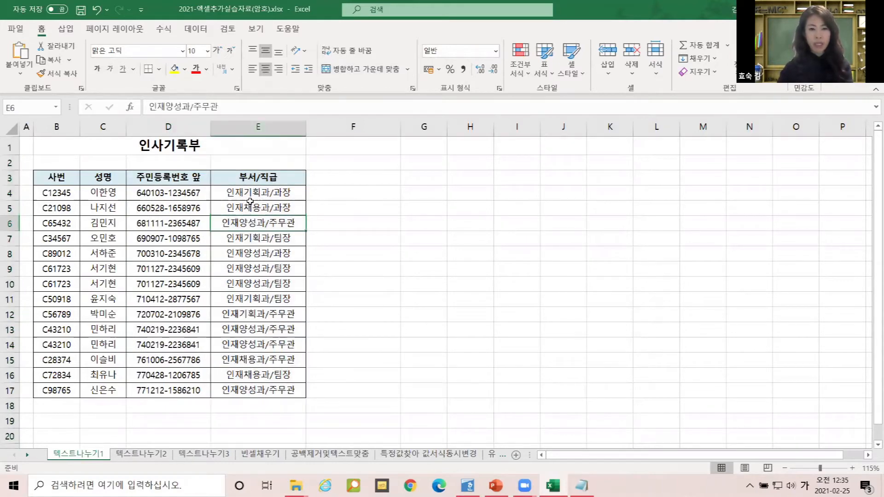
pyautogui.moveTo(239, 180); pyautogui.dragTo(266, 391)
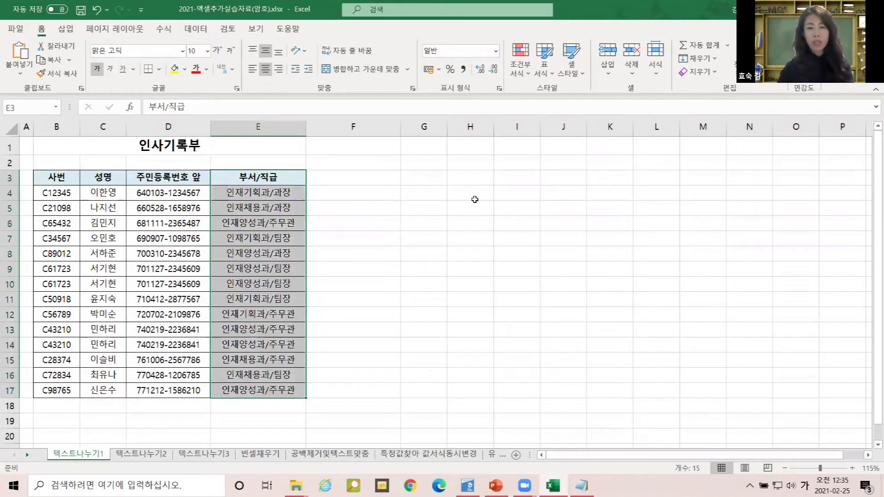
pyautogui.hotkey('ctrl', 'q')
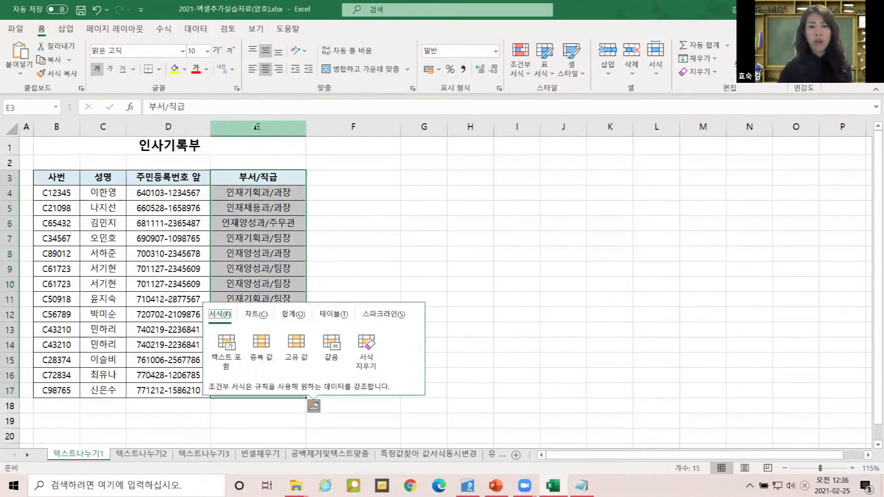
# - Insert an empty column before the 부서/직급 column
pyautogui.click(254, 126)
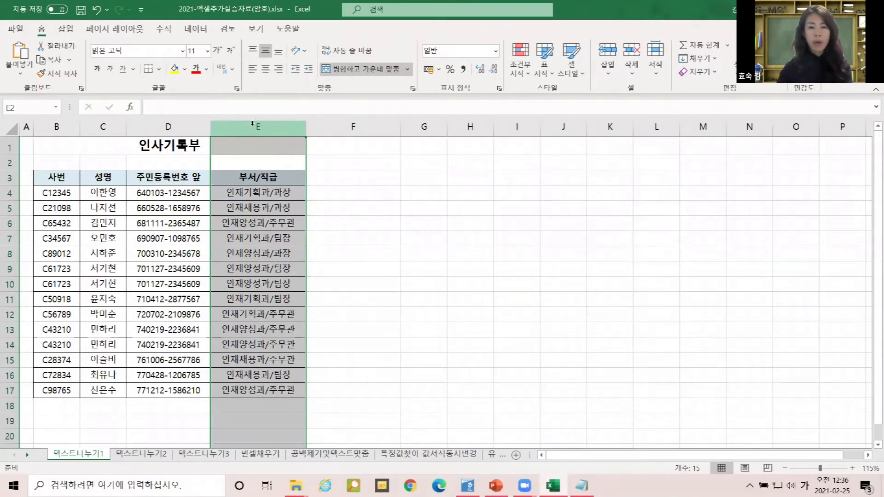
pyautogui.rightClick(253, 125)
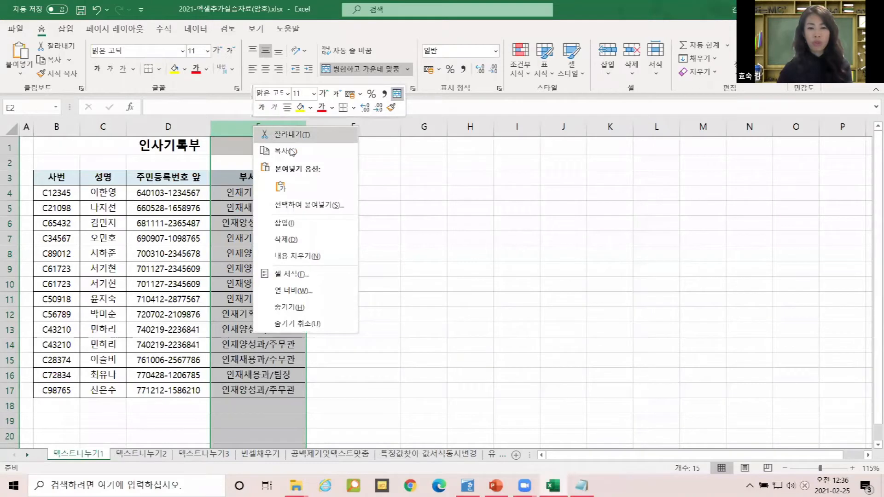
pyautogui.press('ctrl')
pyautogui.press('ctrl')
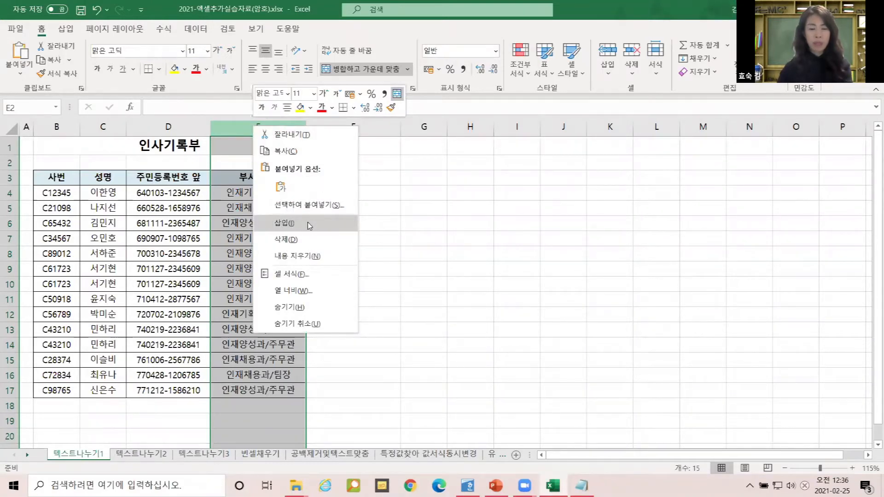
pyautogui.click(308, 222)
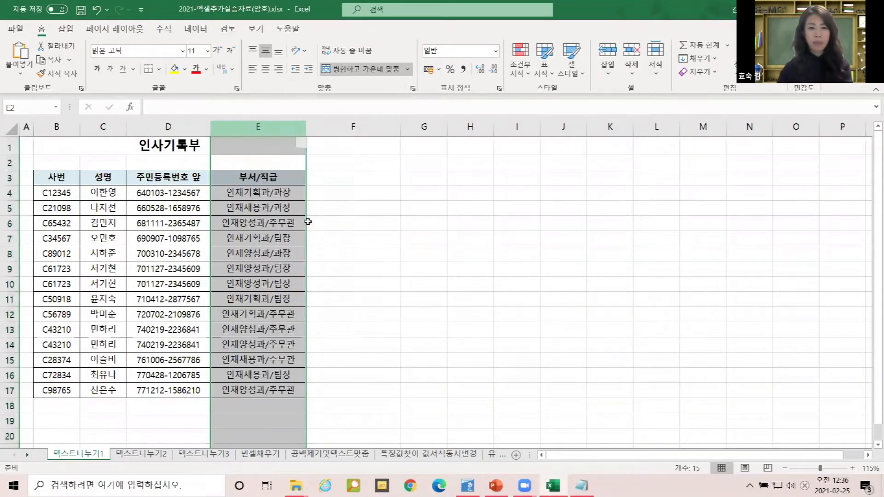
# - Enter the header 주민등록번호 뒤 in cell E3 of the new column
pyautogui.click(241, 176)
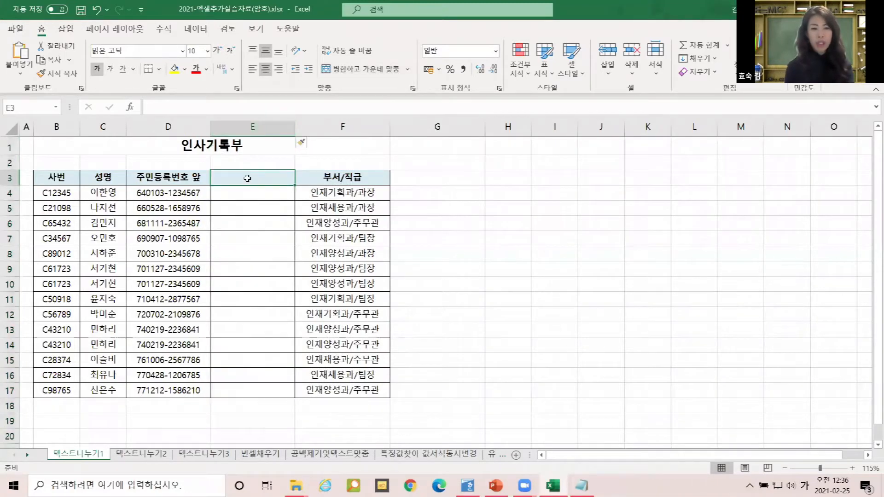
pyautogui.write('주민등록ㅂ')
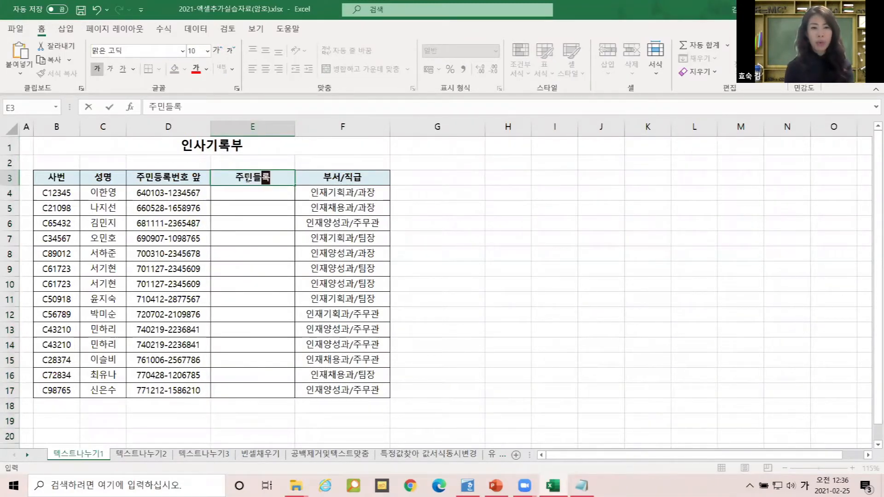
pyautogui.press('BackSpace')
pyautogui.press('BackSpace')
pyautogui.press('BackSpace')
pyautogui.write('등록번호 뒤')
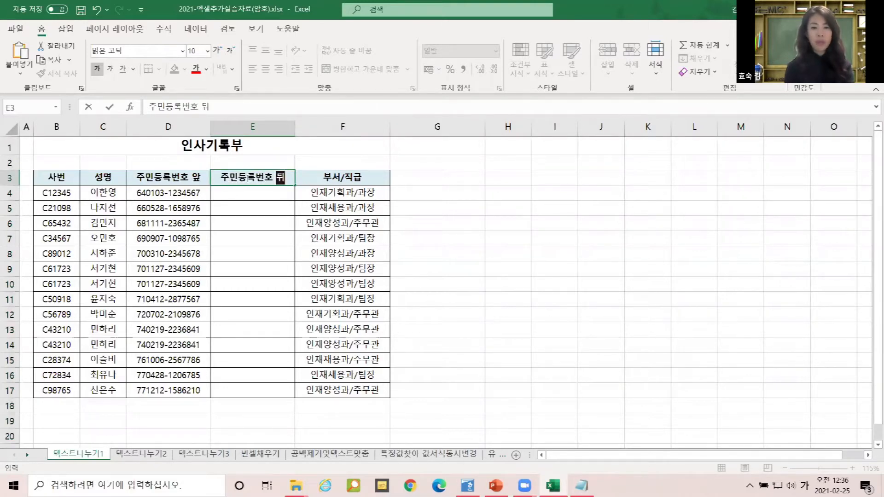
pyautogui.click(174, 193)
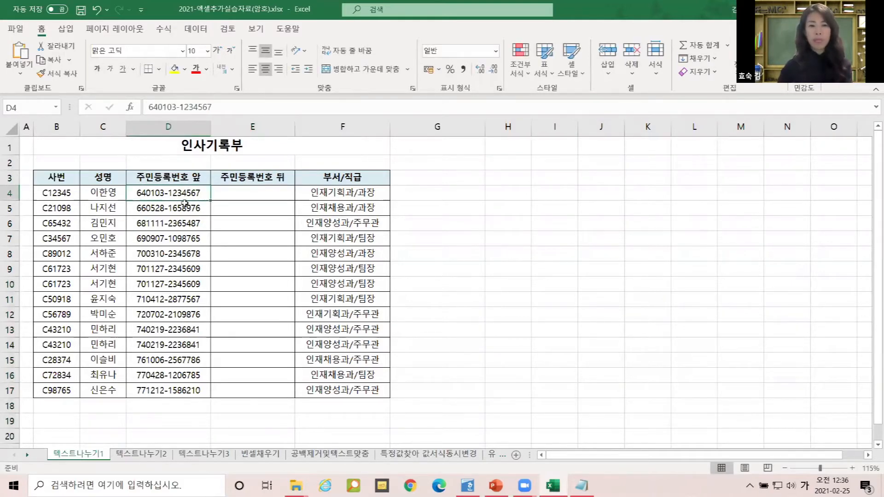
# - Practise selecting the registration numbers from D4 through D17, ending with only cell D4 selected
pyautogui.moveTo(179, 193); pyautogui.dragTo(191, 388)
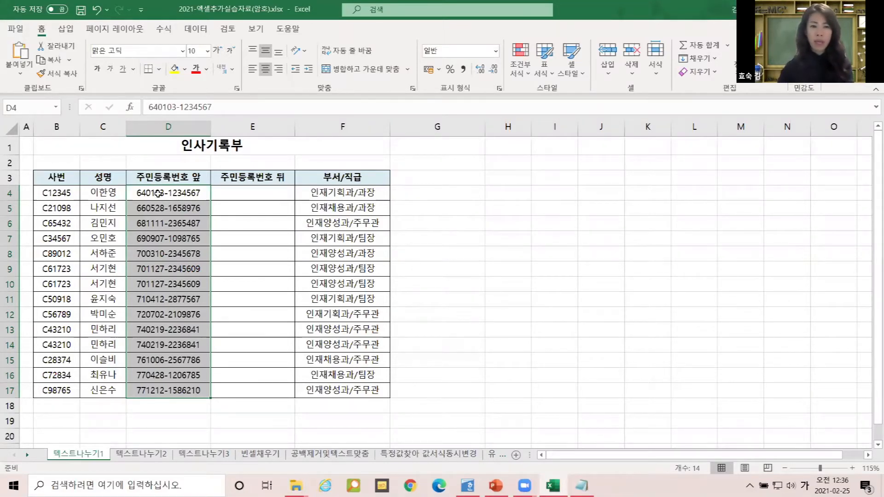
pyautogui.click(158, 193)
pyautogui.moveTo(182, 196); pyautogui.dragTo(183, 395)
pyautogui.moveTo(158, 194); pyautogui.dragTo(161, 392)
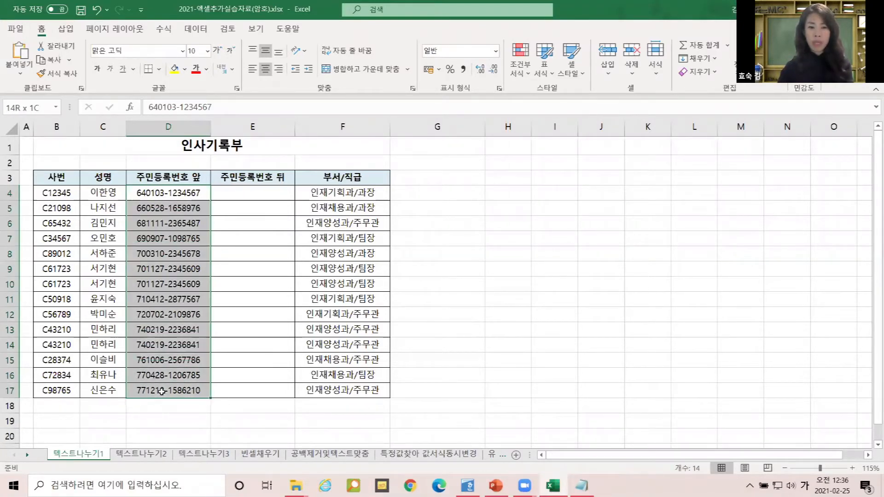
pyautogui.click(152, 197)
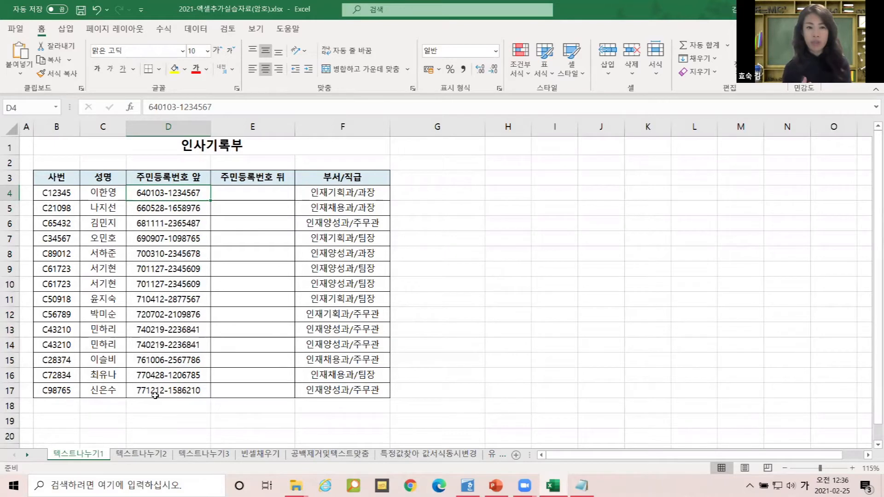
pyautogui.moveTo(166, 194); pyautogui.dragTo(166, 390)
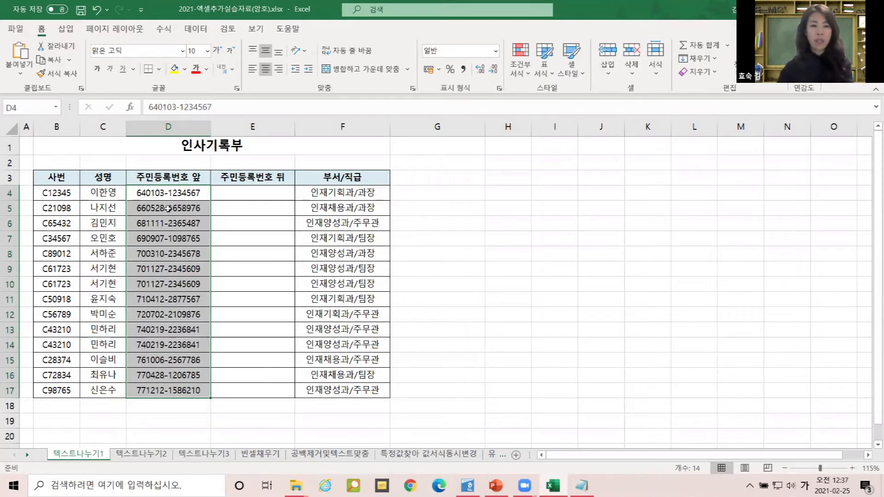
pyautogui.click(161, 194)
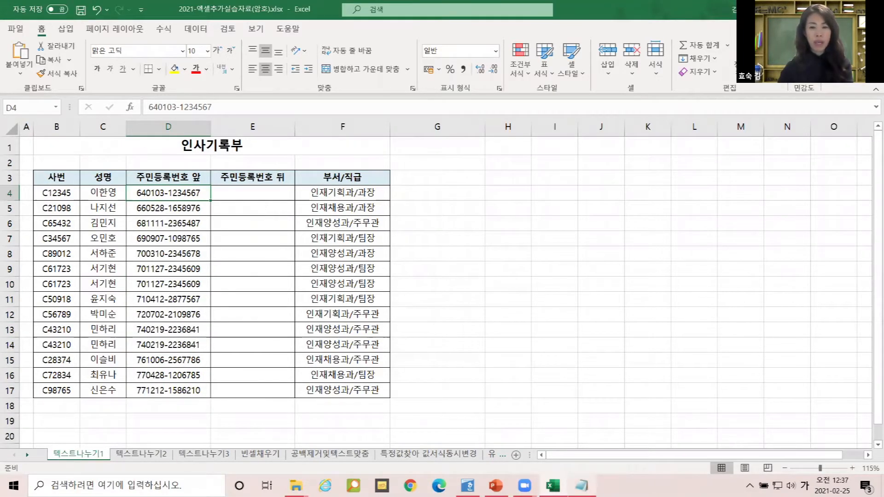
# - Switch to the untitled Windows 메모장 note and start a new line two rows below its existing text
pyautogui.hotkey('alt', 'Tab')
pyautogui.click(98, 74)
pyautogui.press('Return')
pyautogui.press('Return')
pyautogui.press('Hangul')
pyautogui.write('ㅊ')
pyautogui.press('BackSpace')
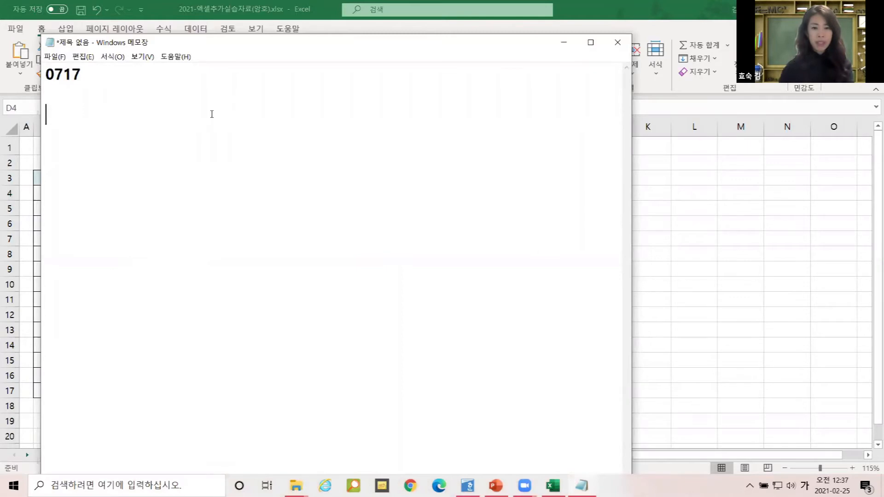
# - Copy the Ctrl+Shift+방향키 explanation from 엑셀요약.hwp into the untitled 메모장 note and highlight its description there
pyautogui.click(467, 484)
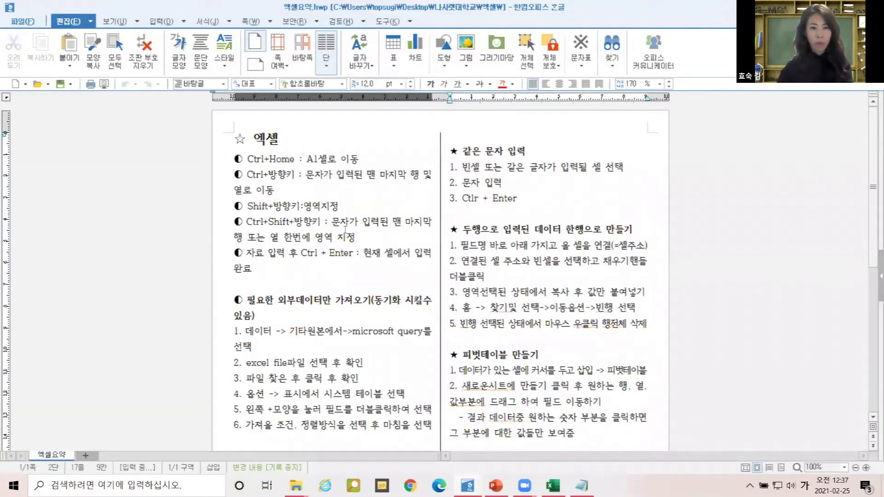
pyautogui.moveTo(361, 243); pyautogui.dragTo(229, 226)
pyautogui.hotkey('ctrl', 'c')
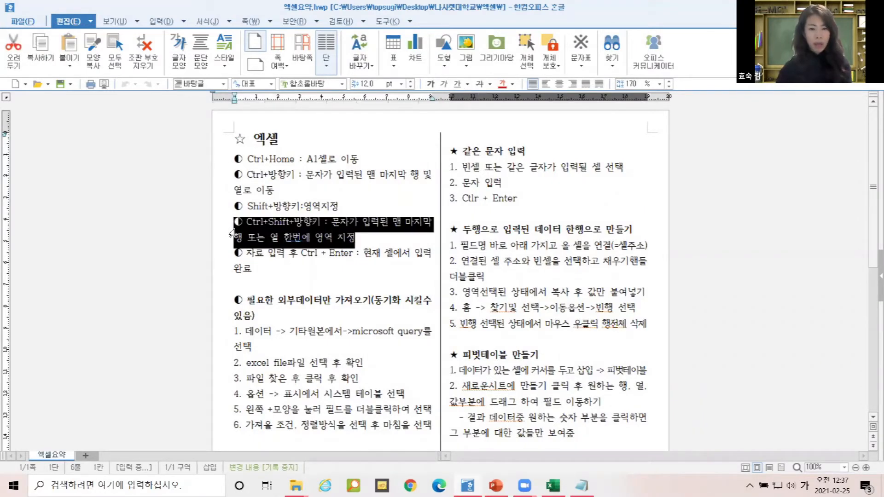
pyautogui.hotkey('alt', 'Tab')
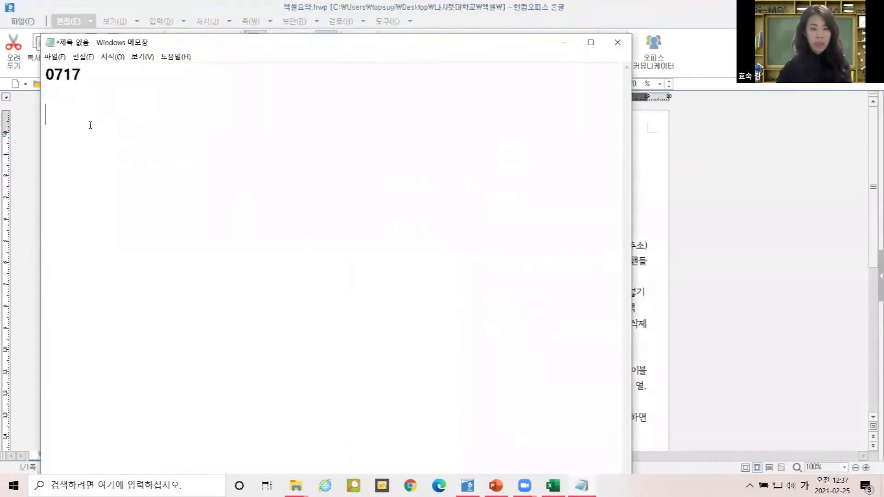
pyautogui.hotkey('ctrl', 'v')
pyautogui.moveTo(215, 114); pyautogui.dragTo(574, 109)
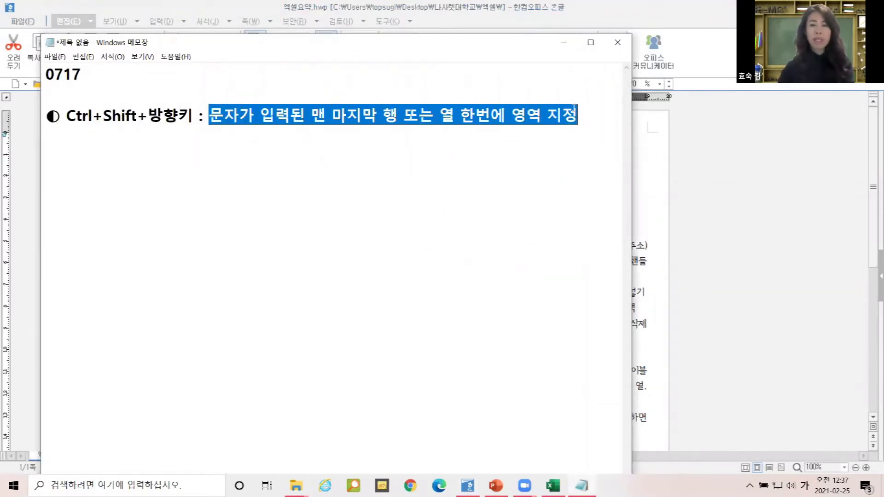
# - Switch back to the Excel workbook and select the registration numbers from D4 through D17
pyautogui.click(495, 120)
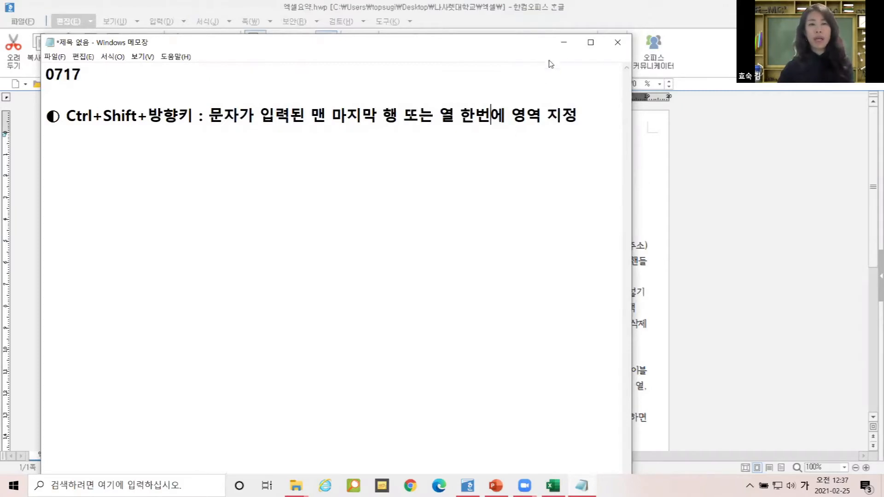
pyautogui.click(565, 46)
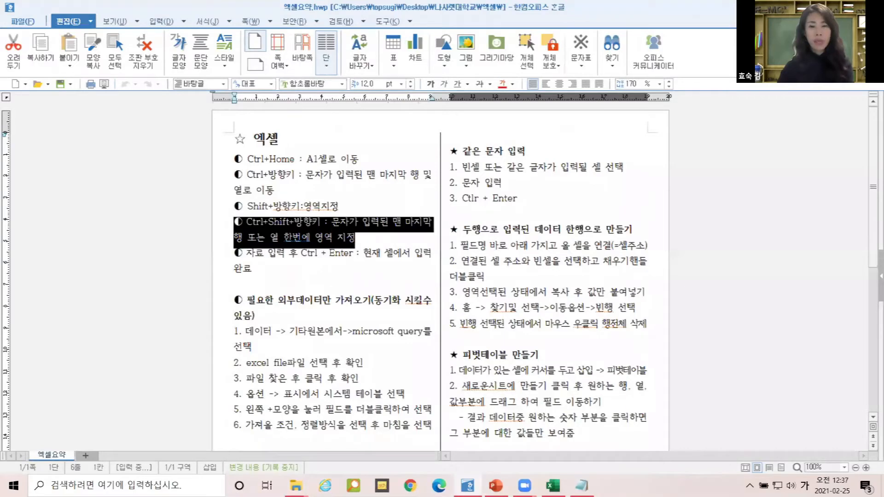
pyautogui.hotkey('alt', 'Tab')
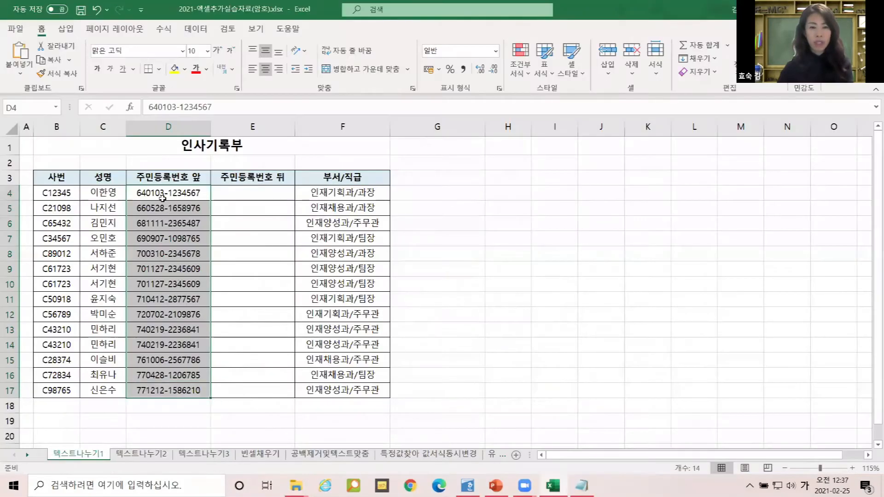
pyautogui.click(158, 193)
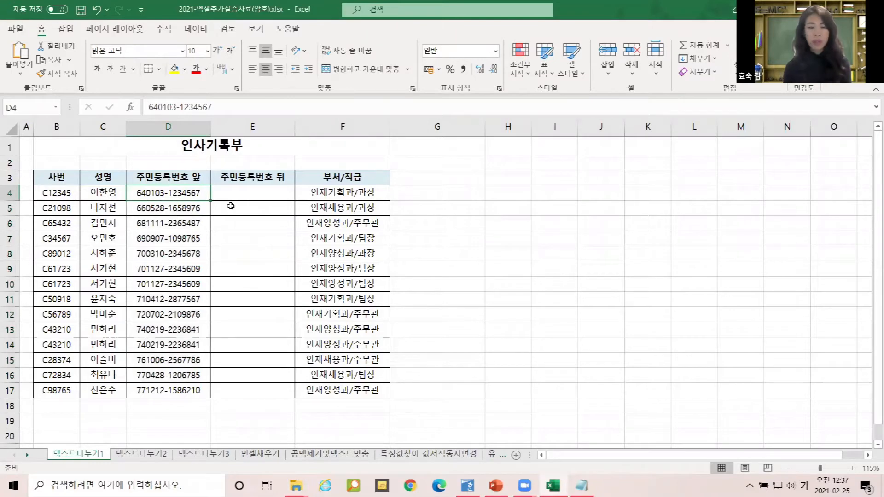
pyautogui.hotkey('ctrl', 'shift', 'Down')
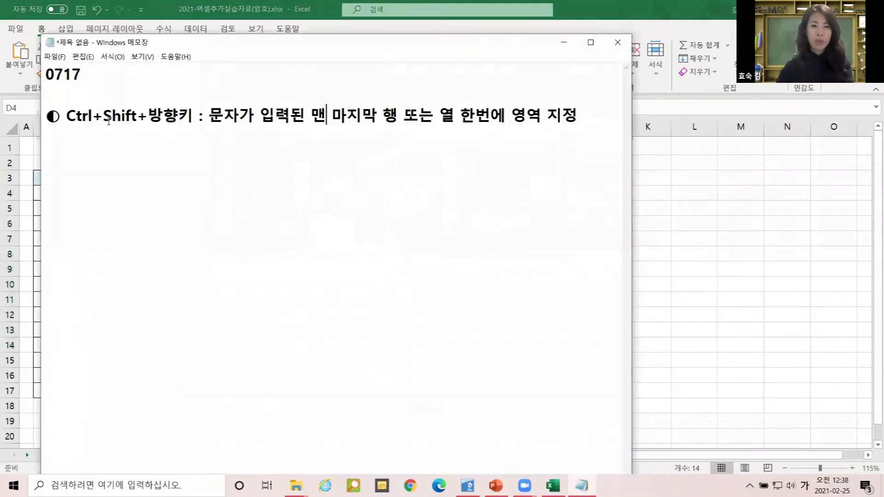
# - Highlight the Ctrl+Shift+방향키 explanation in the 메모장 note, and select D4 through D17 again in the Excel workbook
pyautogui.moveTo(61, 115); pyautogui.dragTo(584, 115)
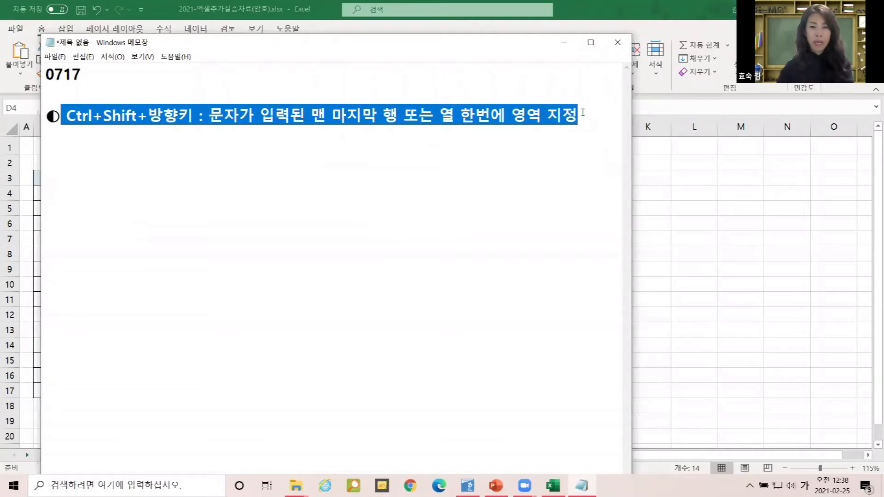
pyautogui.click(563, 42)
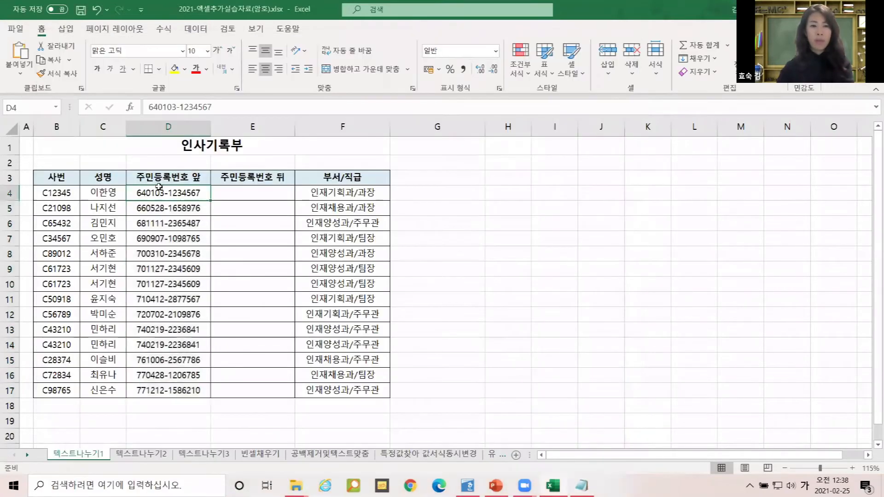
pyautogui.hotkey('ctrl', 'shift', 'Down')
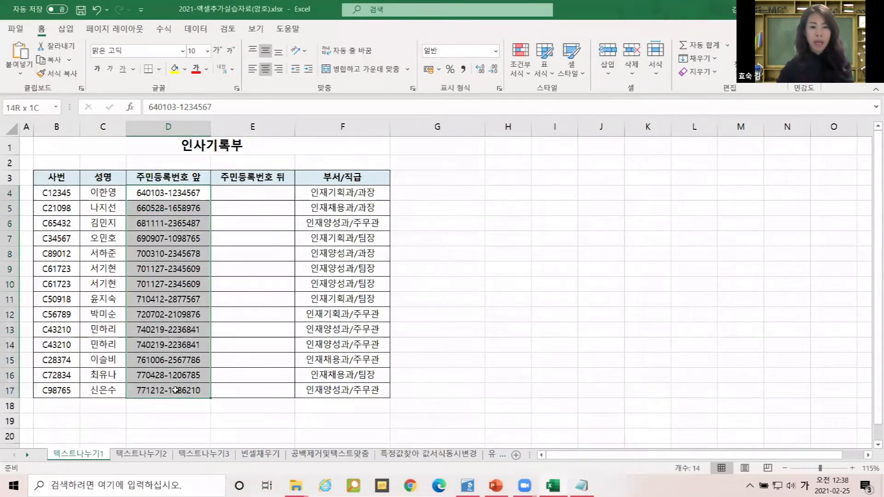
pyautogui.click(138, 190)
pyautogui.hotkey('ctrl', 'shift', 'Down')
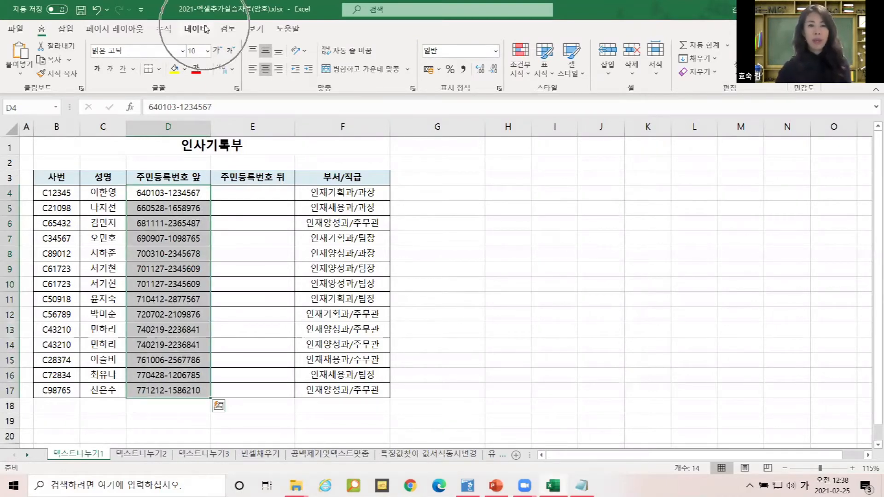
# - Start 텍스트 나누기 on the selected registration numbers and move the wizard clear of the selected cells
pyautogui.hotkey('ctrl', 'q')
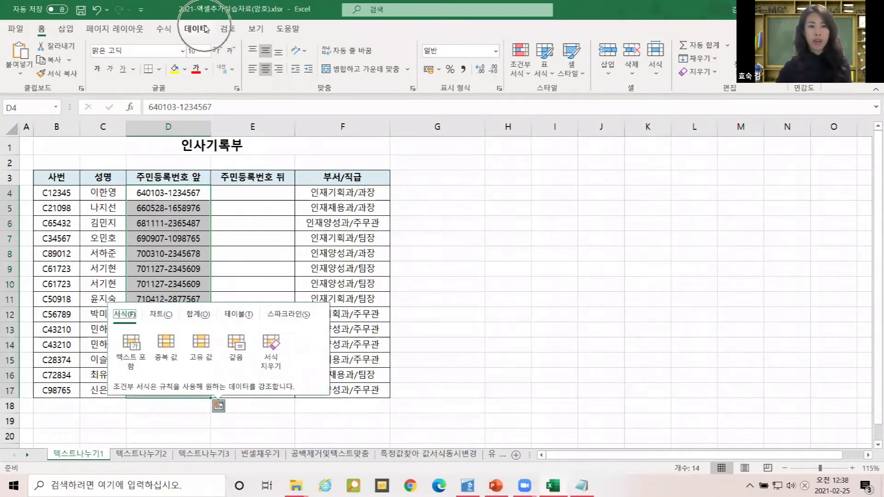
pyautogui.press('Escape')
pyautogui.click(206, 29)
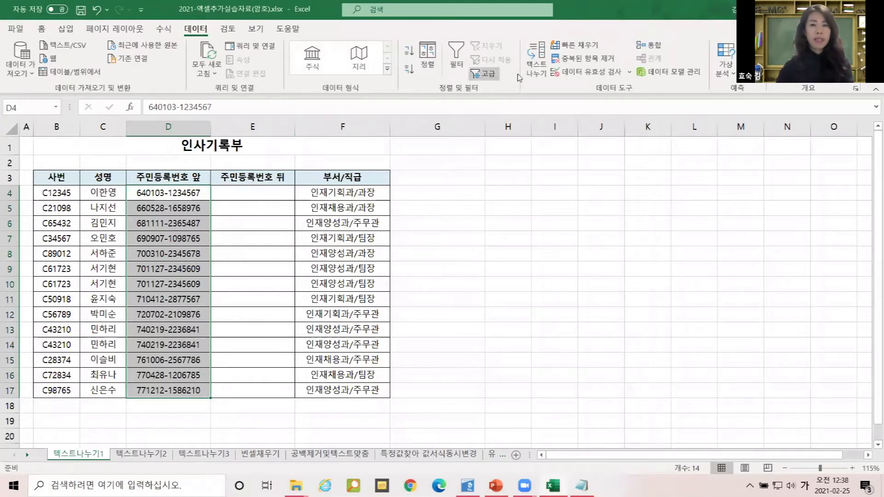
pyautogui.hotkey('ctrl', 'q')
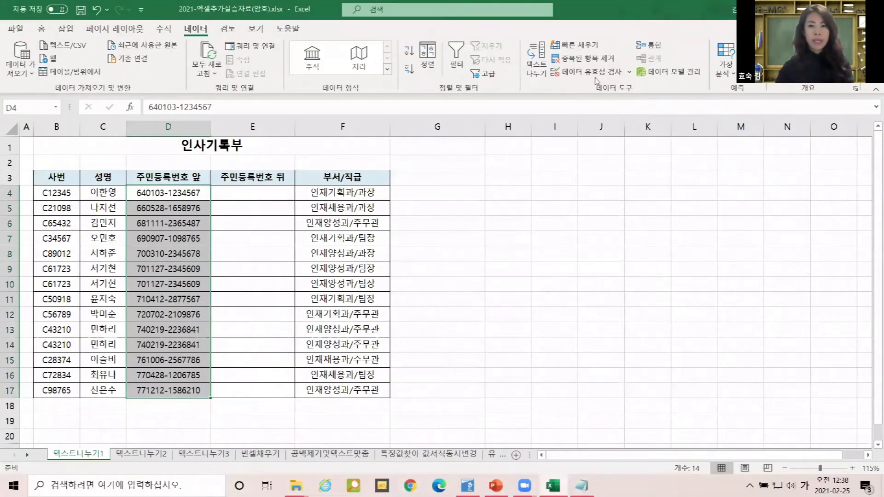
pyautogui.click(534, 53)
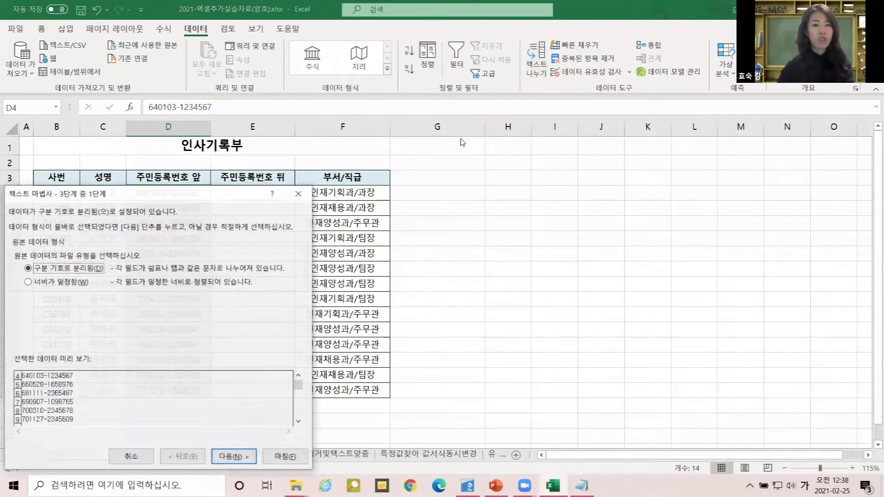
pyautogui.moveTo(220, 197); pyautogui.dragTo(507, 70)
pyautogui.hotkey('ctrl', '1')
pyautogui.click(395, 127)
pyautogui.moveTo(195, 106)
pyautogui.mouseDown()
pyautogui.moveTo(378, 147)
pyautogui.moveTo(435, 144)
pyautogui.mouseUp()
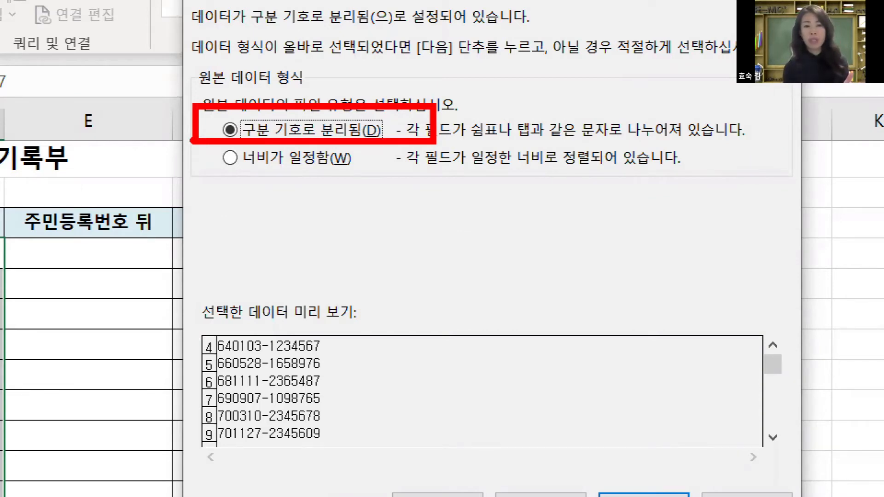
pyautogui.moveTo(377, 179)
pyautogui.mouseDown()
pyautogui.moveTo(203, 210)
pyautogui.moveTo(219, 135)
pyautogui.moveTo(354, 170)
pyautogui.moveTo(343, 214)
pyautogui.mouseUp()
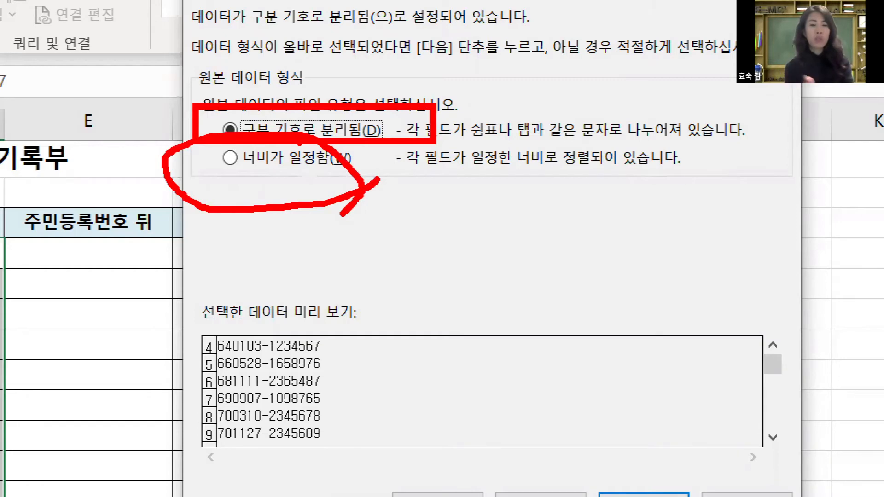
pyautogui.press('Escape')
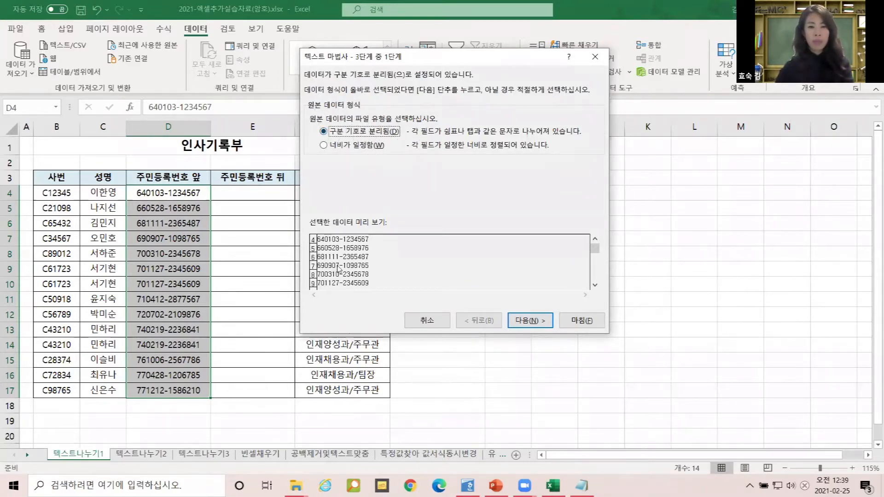
# - Keep the 구분 기호로 분리됨 data type, set only a 기타 delimiter of "-" with 탭 off, and continue to the column format stage
pyautogui.click(531, 322)
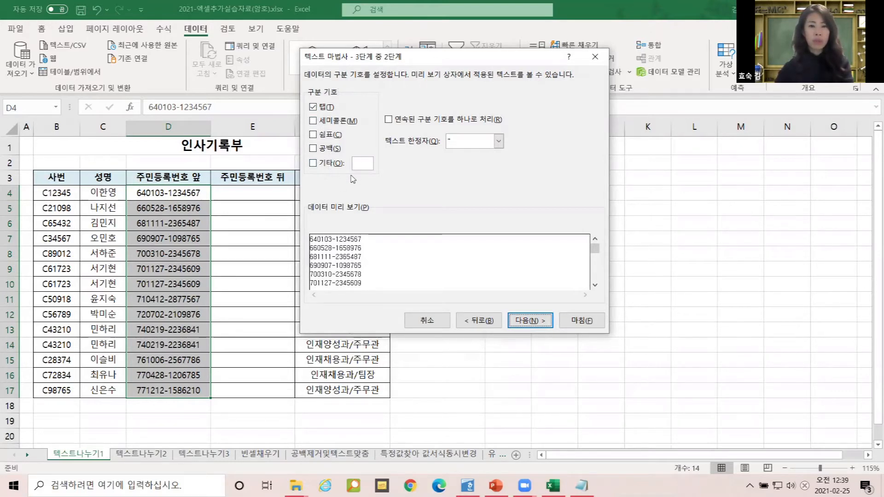
pyautogui.click(314, 165)
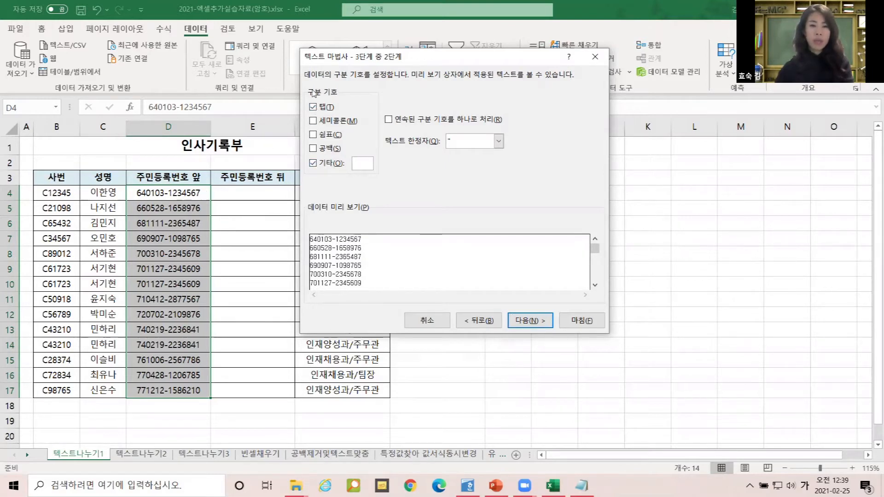
pyautogui.click(314, 108)
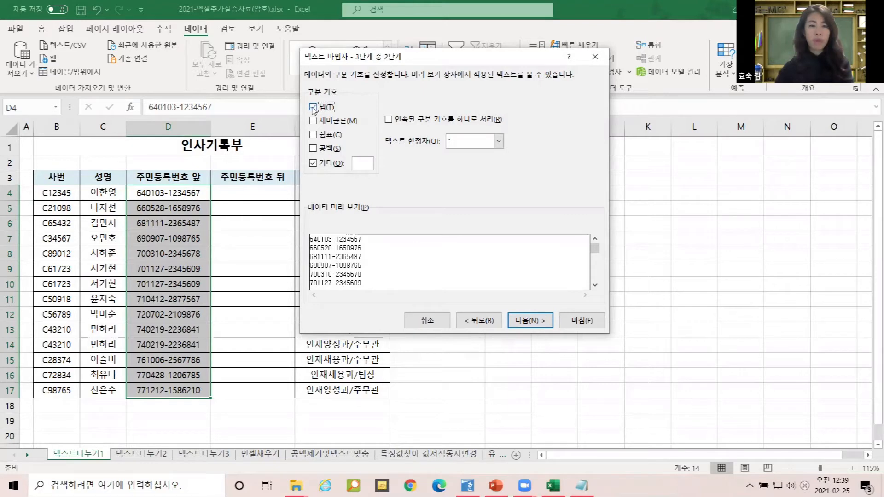
pyautogui.click(313, 109)
pyautogui.click(365, 164)
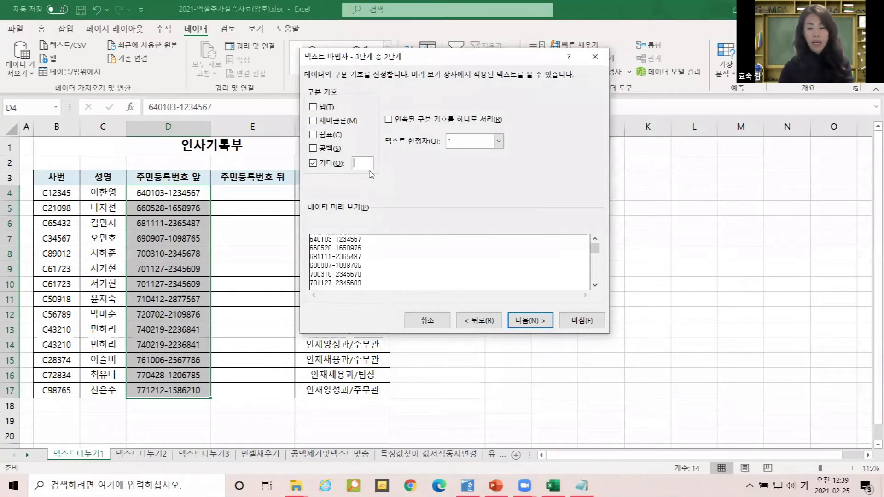
pyautogui.write('-')
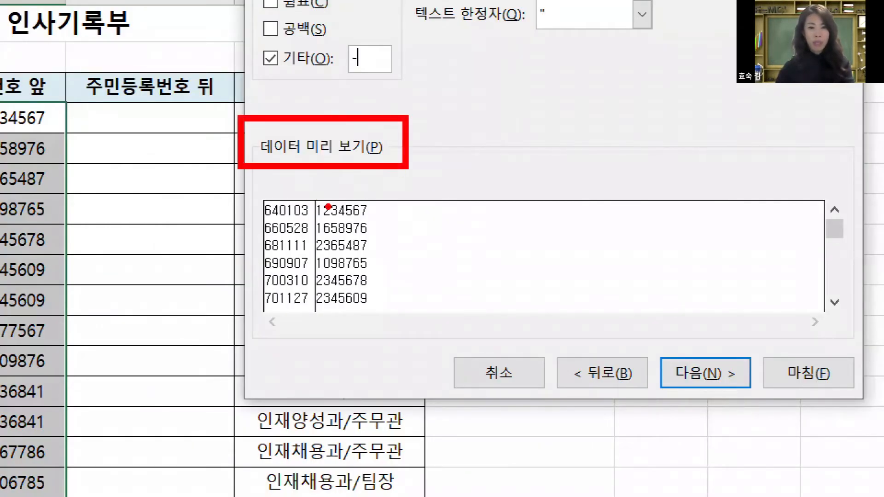
pyautogui.moveTo(316, 196); pyautogui.dragTo(315, 300)
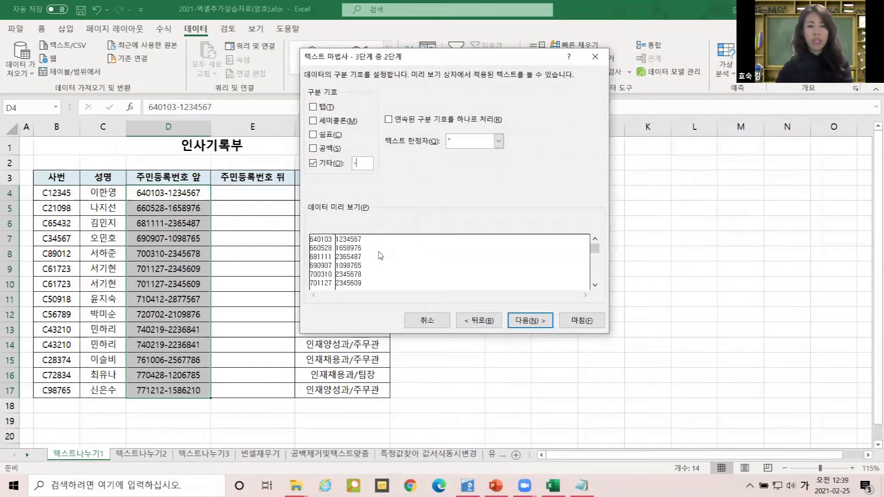
pyautogui.click(528, 321)
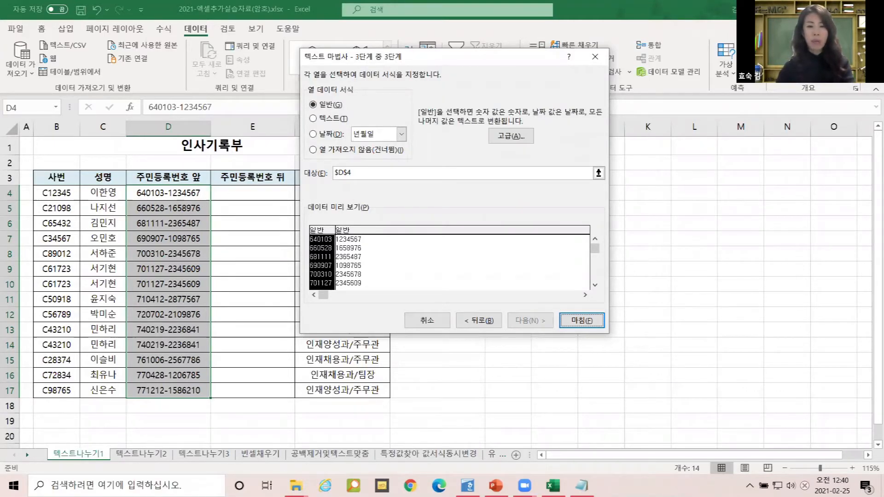
pyautogui.hotkey('ctrl', '1')
pyautogui.click(309, 263)
pyautogui.moveTo(267, 153)
pyautogui.mouseDown()
pyautogui.moveTo(357, 316)
pyautogui.moveTo(369, 318)
pyautogui.mouseUp()
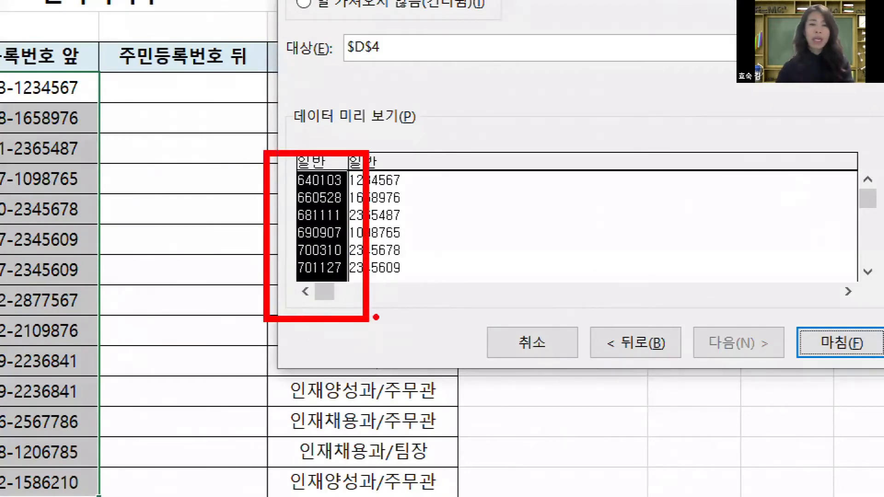
pyautogui.moveTo(342, 180)
pyautogui.mouseDown()
pyautogui.moveTo(328, 198)
pyautogui.moveTo(297, 159)
pyautogui.moveTo(355, 194)
pyautogui.moveTo(310, 149)
pyautogui.moveTo(319, 216)
pyautogui.moveTo(363, 161)
pyautogui.moveTo(309, 239)
pyautogui.mouseUp()
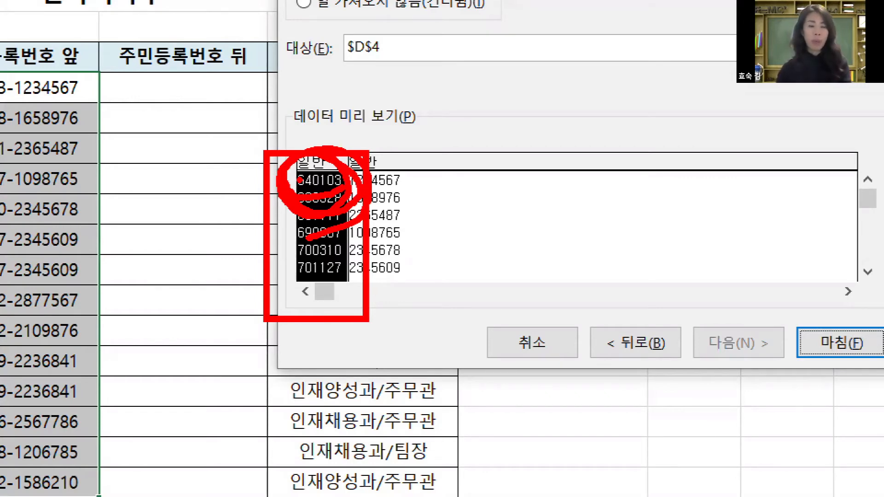
pyautogui.moveTo(338, 197)
pyautogui.mouseDown()
pyautogui.moveTo(309, 135)
pyautogui.moveTo(353, 216)
pyautogui.moveTo(289, 214)
pyautogui.moveTo(327, 143)
pyautogui.mouseUp()
pyautogui.moveTo(352, 177)
pyautogui.mouseDown()
pyautogui.moveTo(346, 208)
pyautogui.moveTo(392, 240)
pyautogui.mouseUp()
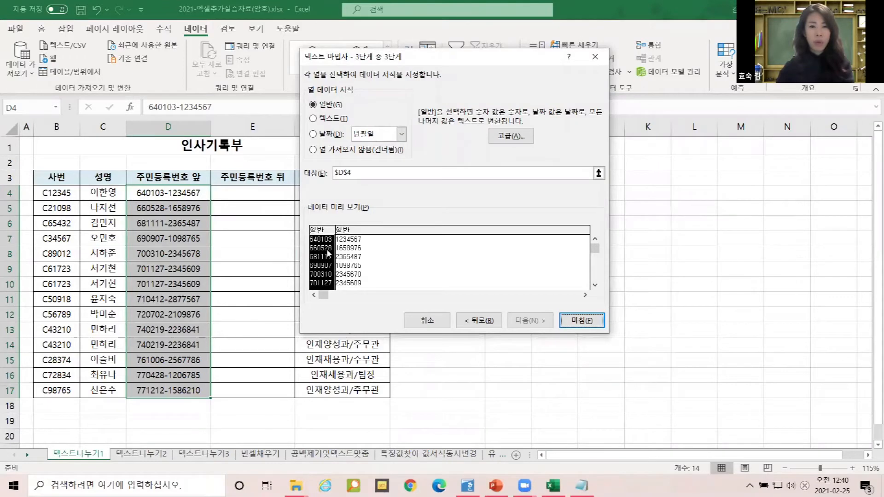
# - Set the first split column's data format to 날짜 년월일, leaving the second column as 일반
pyautogui.click(313, 135)
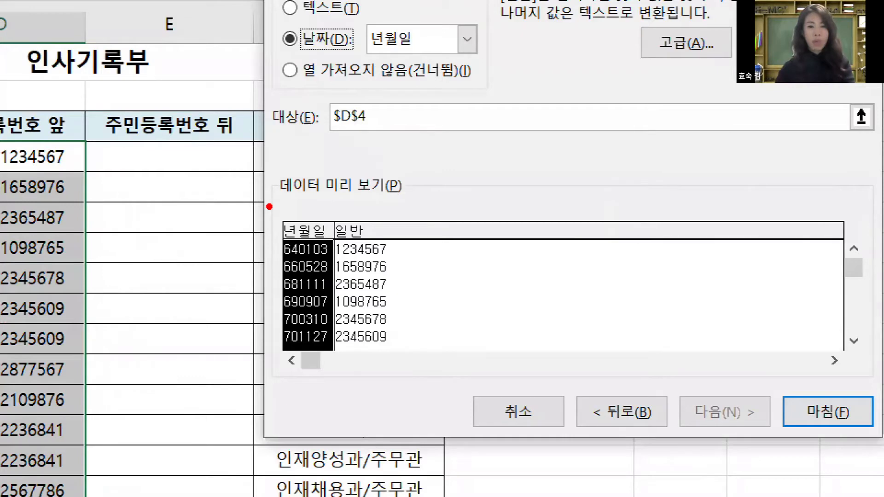
pyautogui.moveTo(300, 217); pyautogui.dragTo(333, 297)
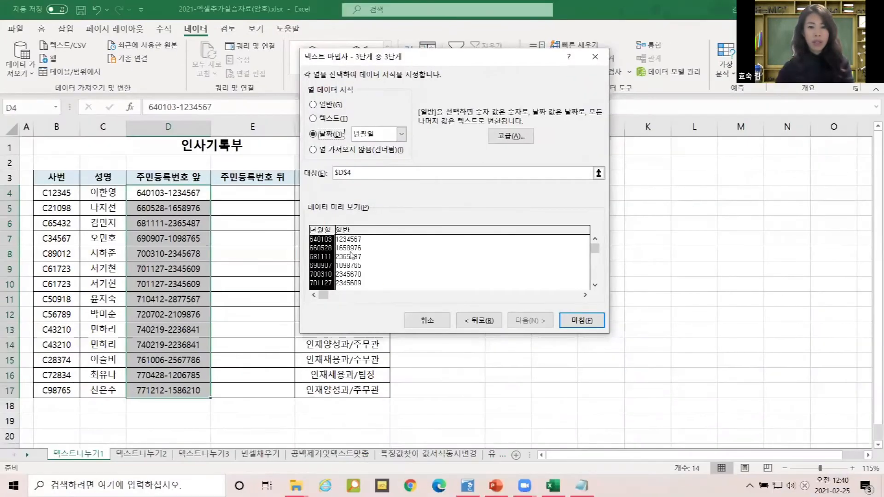
pyautogui.click(367, 286)
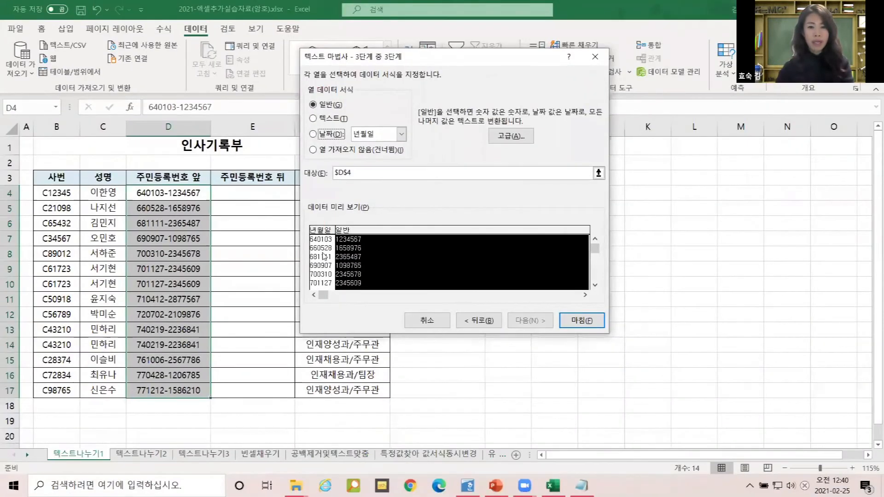
pyautogui.click(324, 257)
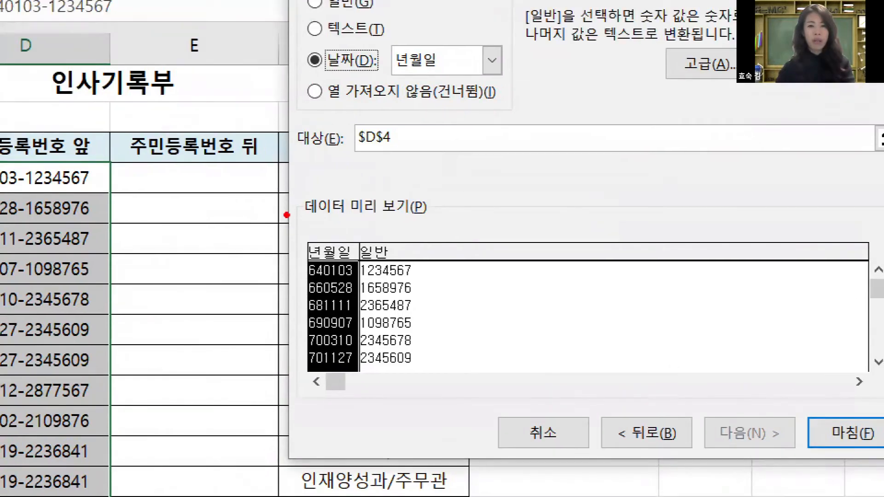
pyautogui.moveTo(286, 215); pyautogui.dragTo(366, 389)
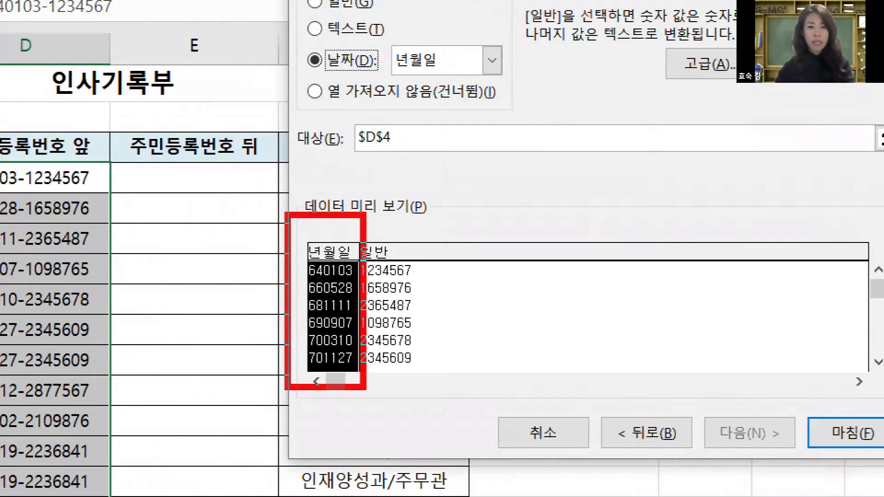
pyautogui.moveTo(293, 26); pyautogui.dragTo(525, 93)
pyautogui.moveTo(330, 234); pyautogui.dragTo(391, 58)
pyautogui.moveTo(392, 58); pyautogui.dragTo(347, 132)
pyautogui.moveTo(395, 66); pyautogui.dragTo(422, 168)
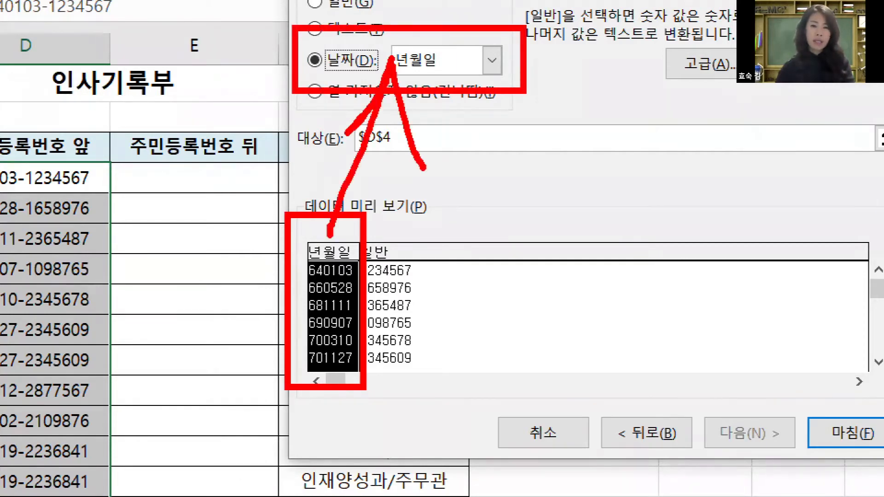
pyautogui.press('Escape')
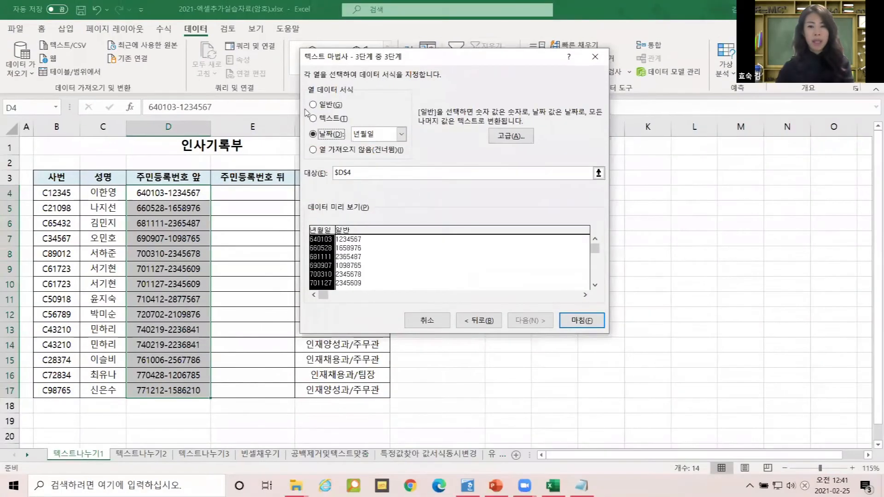
# - Finish the 텍스트 나누기 split of the registration numbers, agreeing to replace the existing data in the destination cells
pyautogui.click(581, 321)
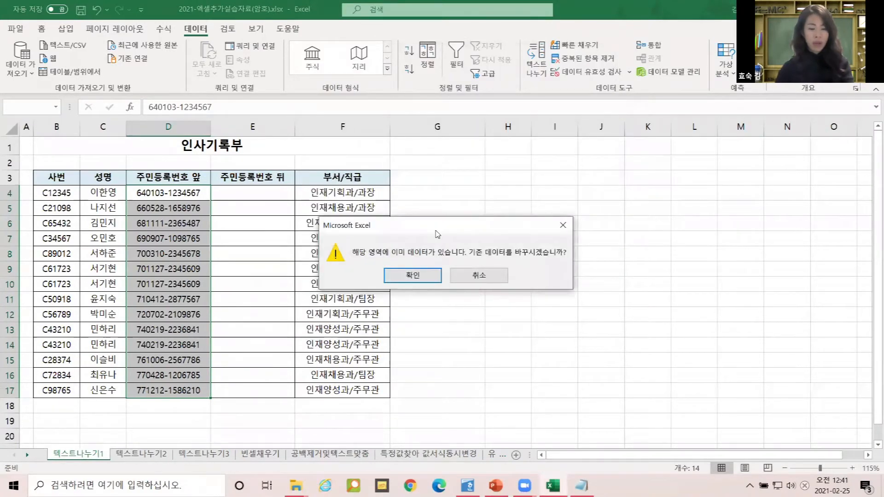
pyautogui.hotkey('ctrl', '1')
pyautogui.click(495, 292)
pyautogui.moveTo(174, 177)
pyautogui.keyDown('ctrl'); pyautogui.mouseDown()
pyautogui.moveTo(374, 235)
pyautogui.moveTo(661, 235)
pyautogui.mouseUp(); pyautogui.keyUp('ctrl')
pyautogui.moveTo(330, 209)
pyautogui.mouseDown()
pyautogui.moveTo(357, 248)
pyautogui.moveTo(423, 182)
pyautogui.mouseUp()
pyautogui.press('Escape')
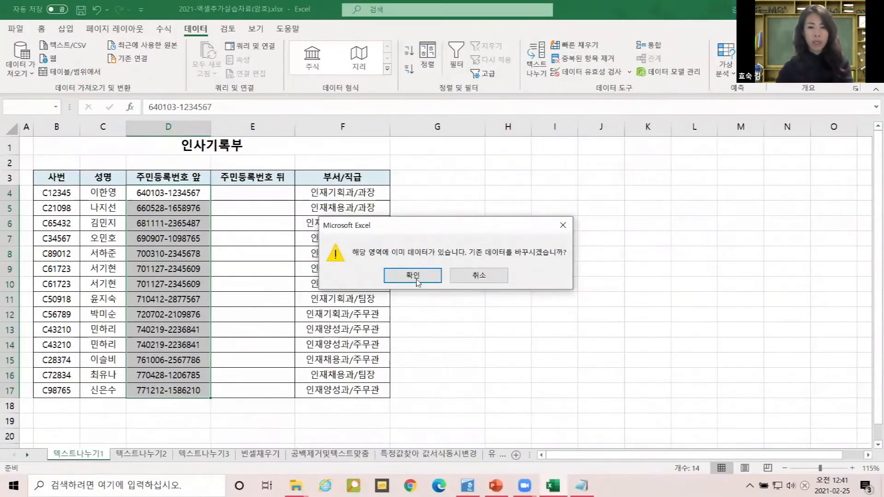
pyautogui.click(331, 258)
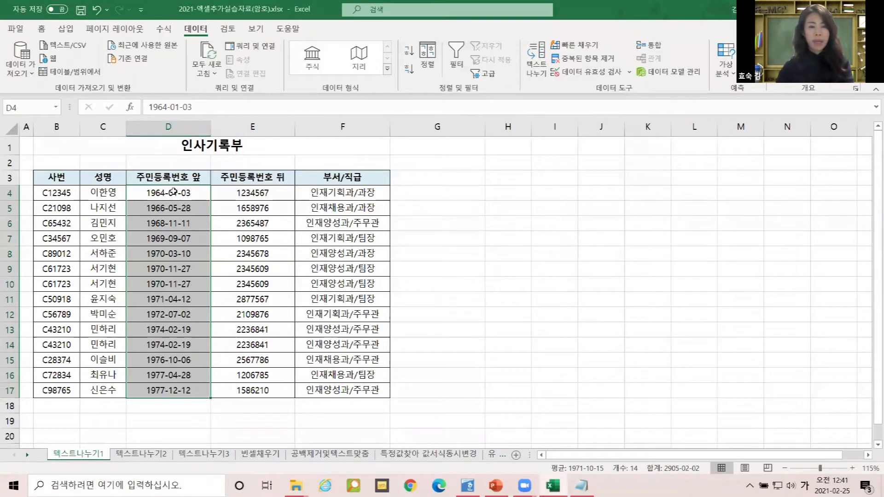
# - Examine the split front dates in D4:D17, the back numbers in E4:E17 and the combined 부서/직급 entries in F4:F17
pyautogui.click(174, 192)
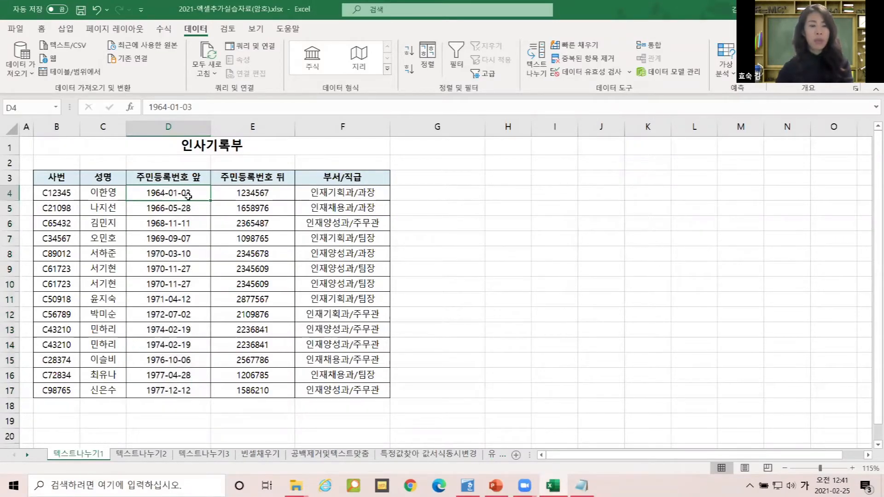
pyautogui.moveTo(187, 193); pyautogui.dragTo(187, 389)
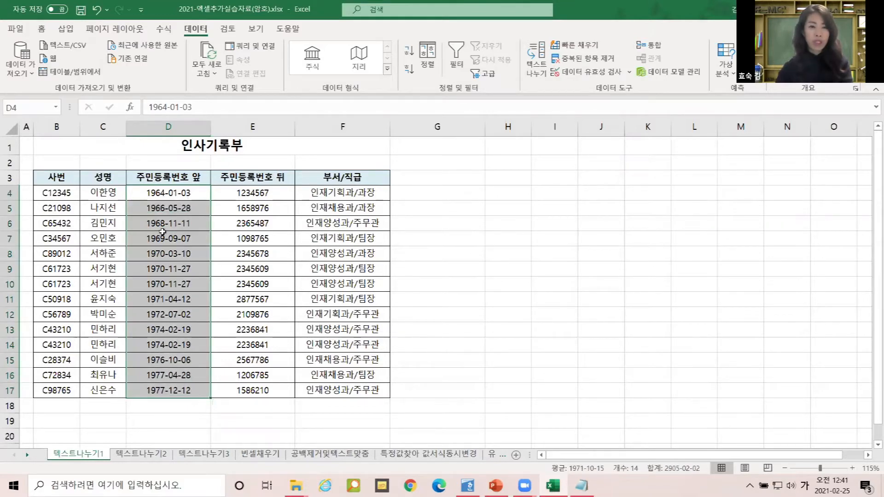
pyautogui.moveTo(169, 197); pyautogui.dragTo(164, 390)
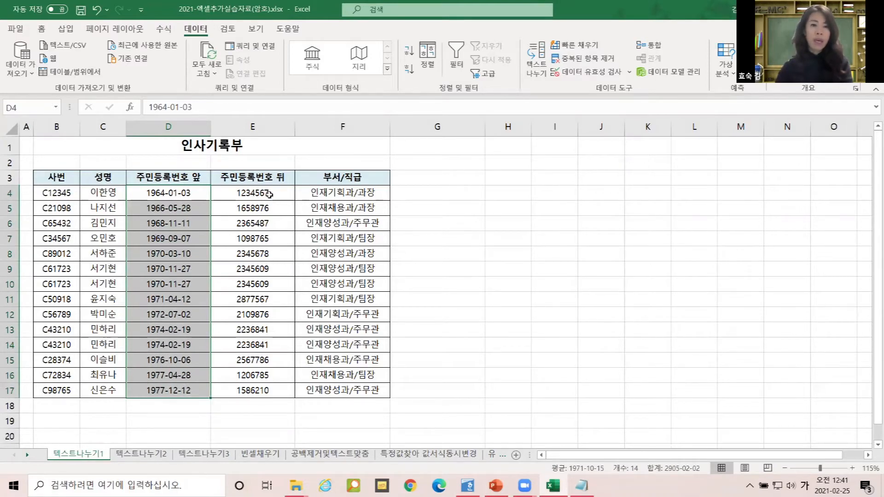
pyautogui.moveTo(274, 195); pyautogui.dragTo(276, 394)
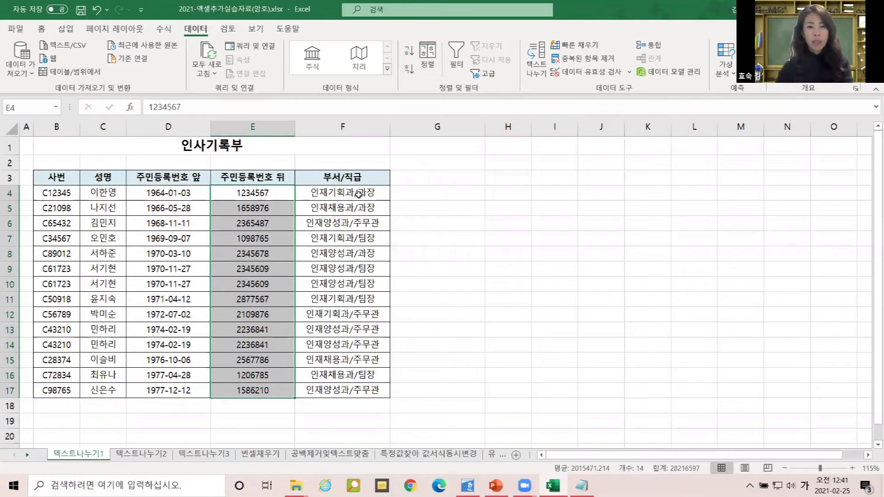
pyautogui.moveTo(353, 190); pyautogui.dragTo(343, 392)
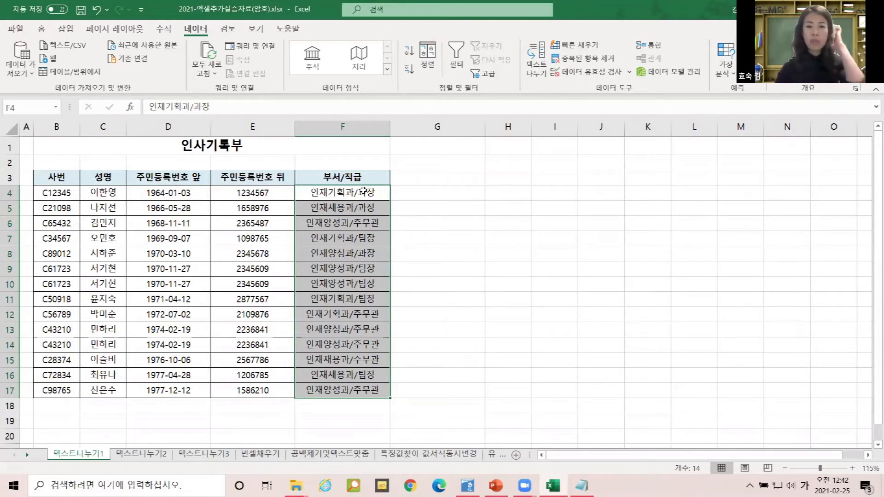
# - Enter the header 직급 in G3, beside the 부서/직급 column
pyautogui.click(357, 196)
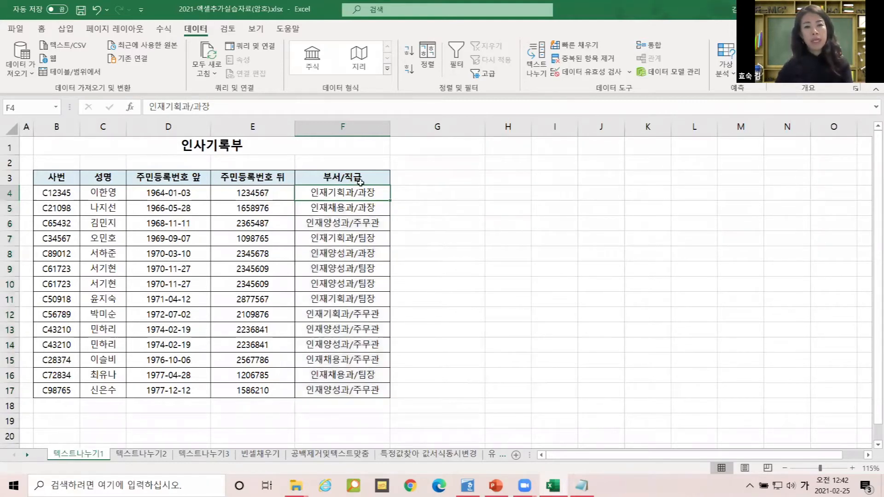
pyautogui.click(350, 177)
pyautogui.click(429, 181)
pyautogui.write('직급')
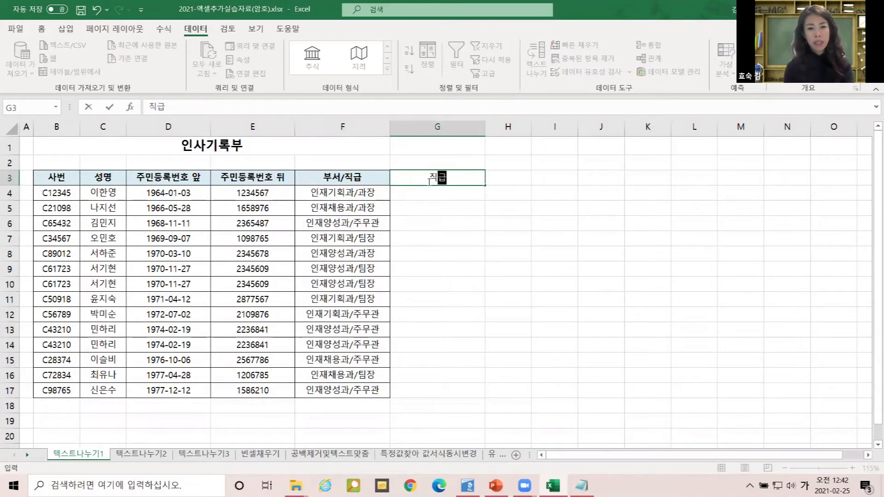
pyautogui.click(430, 223)
# - Shorten the header in F3 to 부서
pyautogui.doubleClick(380, 174)
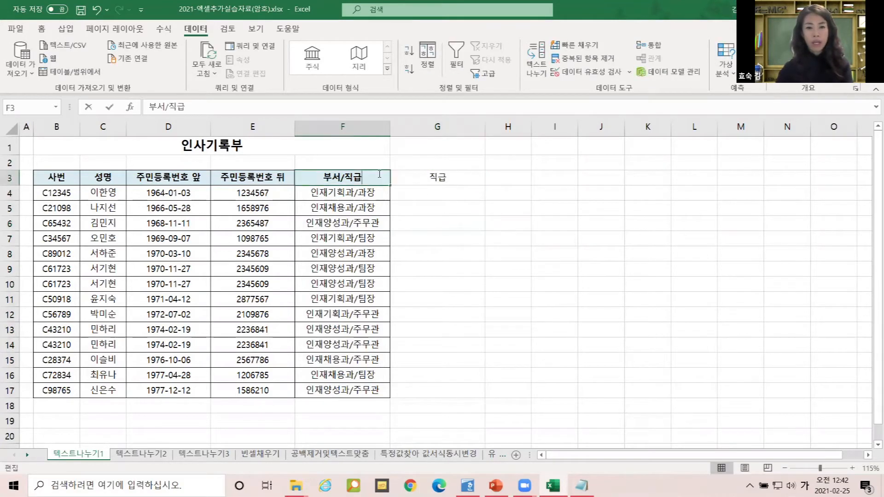
pyautogui.press('BackSpace')
pyautogui.press('BackSpace')
pyautogui.press('BackSpace')
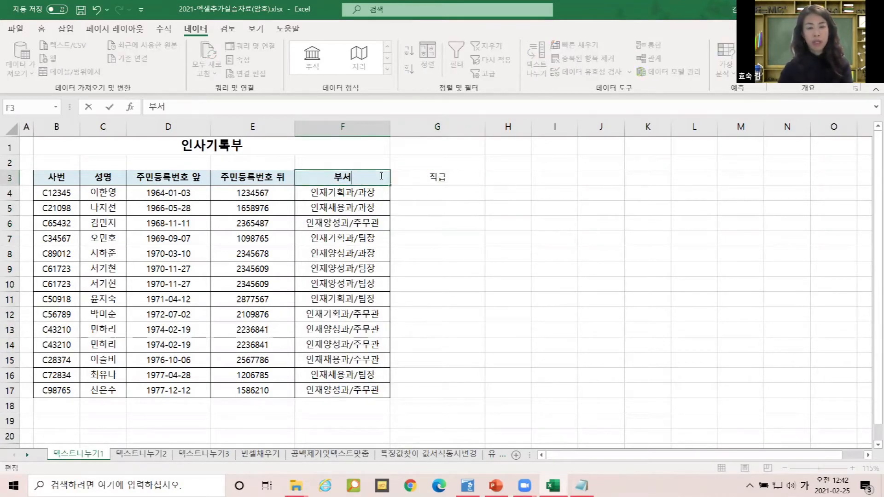
pyautogui.click(370, 253)
pyautogui.click(346, 273)
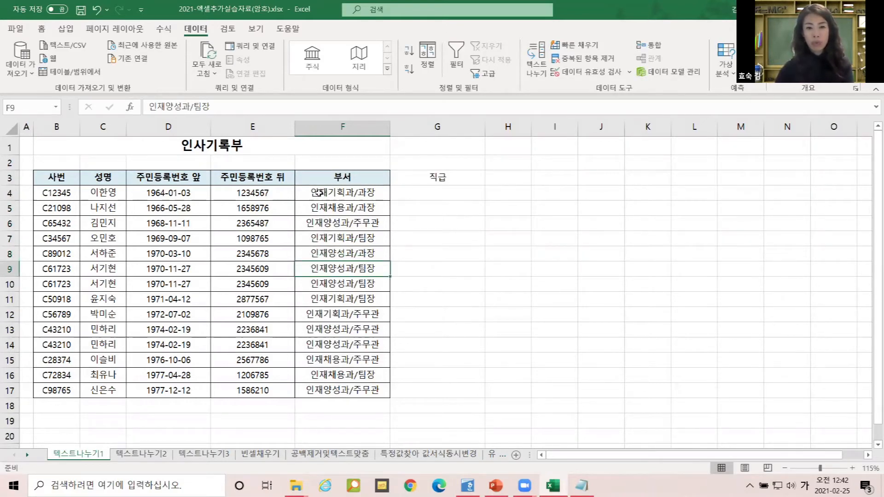
# - Highlight the Ctrl+Shift+방향키 explanation in the 메모장 note, and select F4 through F17 in the Excel workbook
pyautogui.click(319, 193)
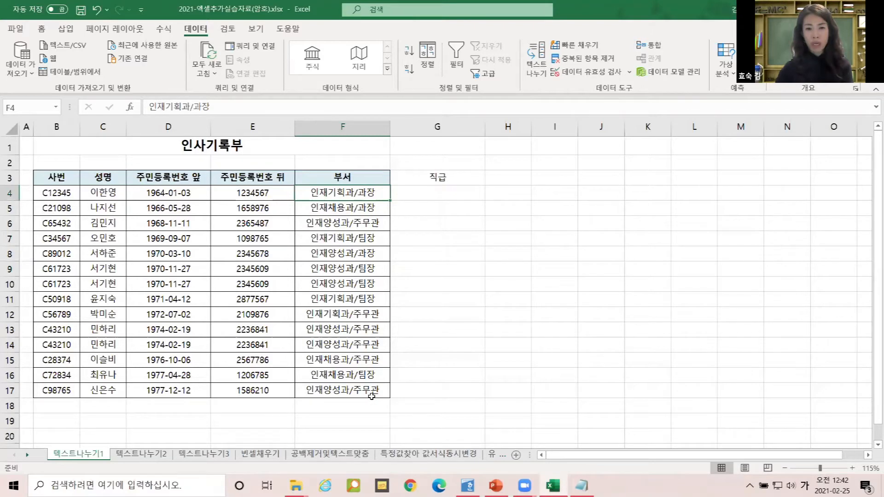
pyautogui.click(581, 485)
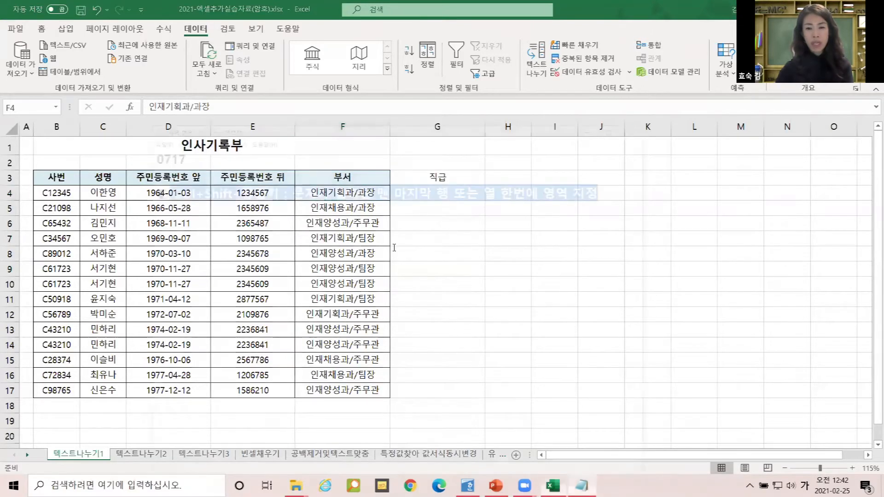
pyautogui.click(67, 115)
pyautogui.moveTo(67, 115); pyautogui.dragTo(577, 130)
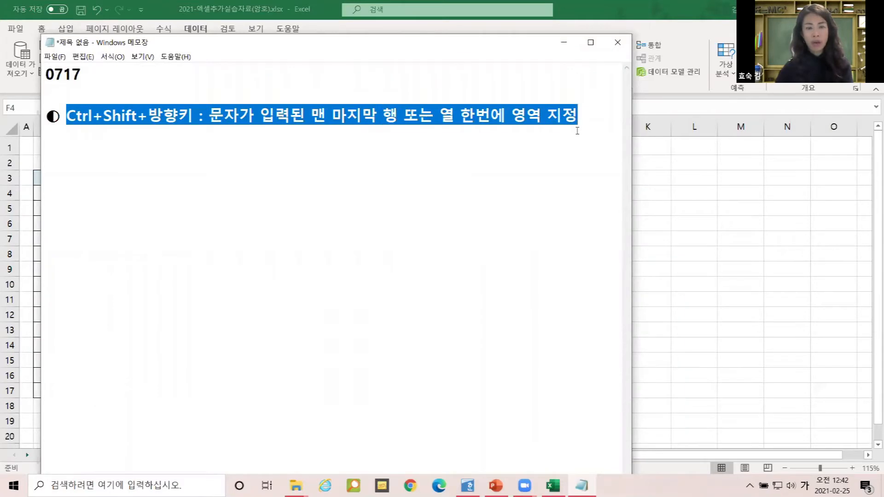
pyautogui.click(563, 42)
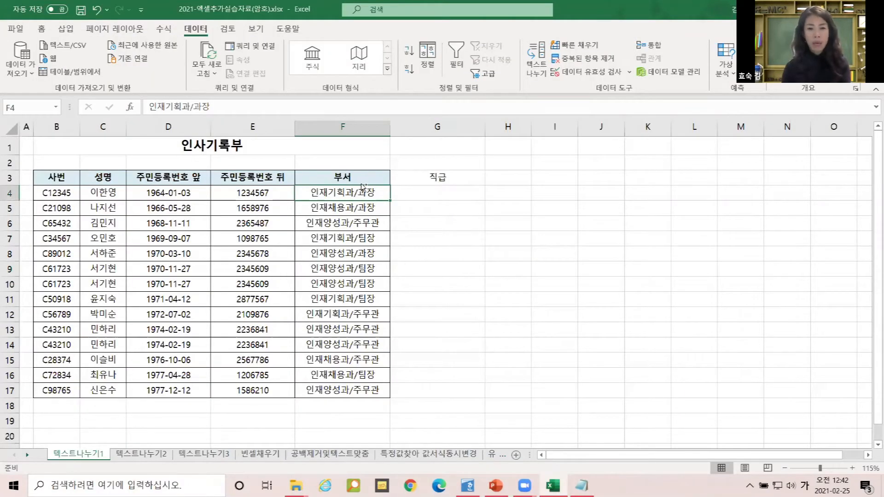
pyautogui.hotkey('ctrl', 'shift', 'Down')
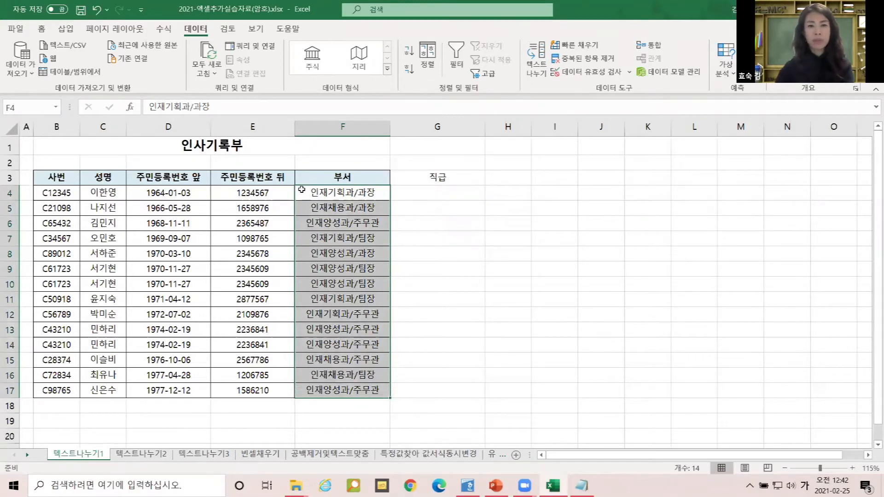
# - Start 텍스트 나누기 on the selected department and rank entries, and move the wizard clear of the selected cells
pyautogui.click(189, 32)
pyautogui.hotkey('ctrl', 'q')
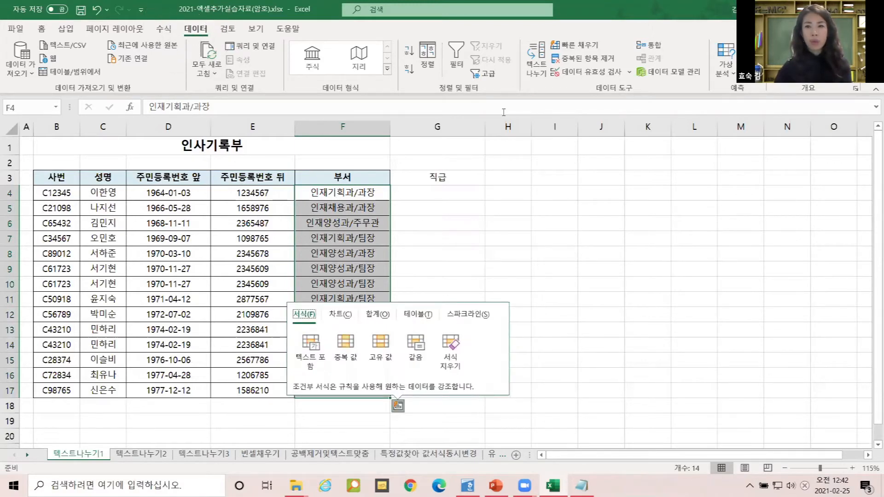
pyautogui.click(539, 63)
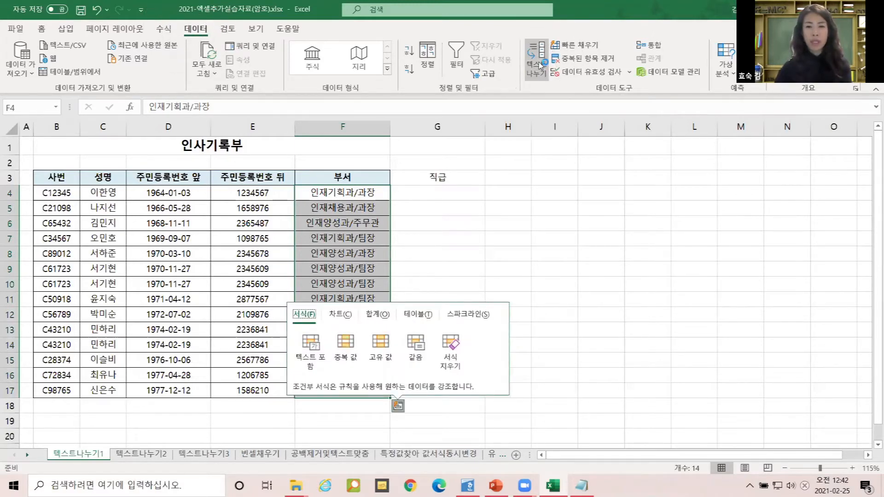
pyautogui.click(540, 64)
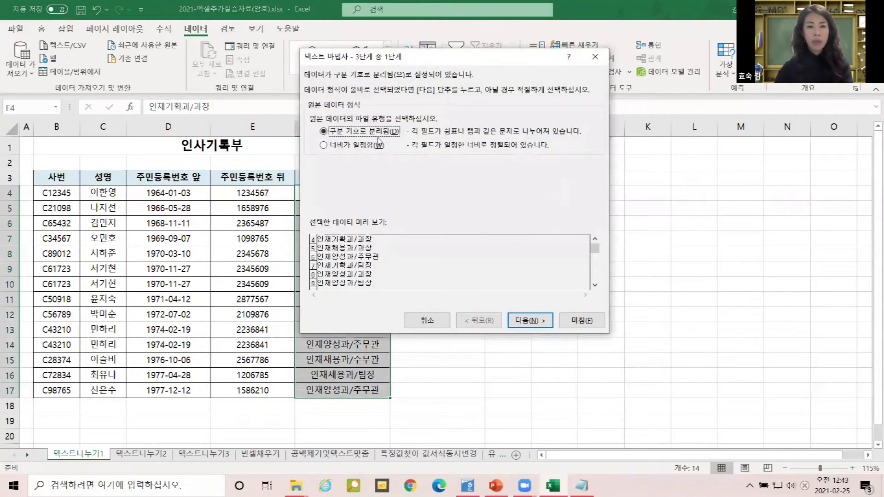
pyautogui.moveTo(393, 65); pyautogui.dragTo(566, 135)
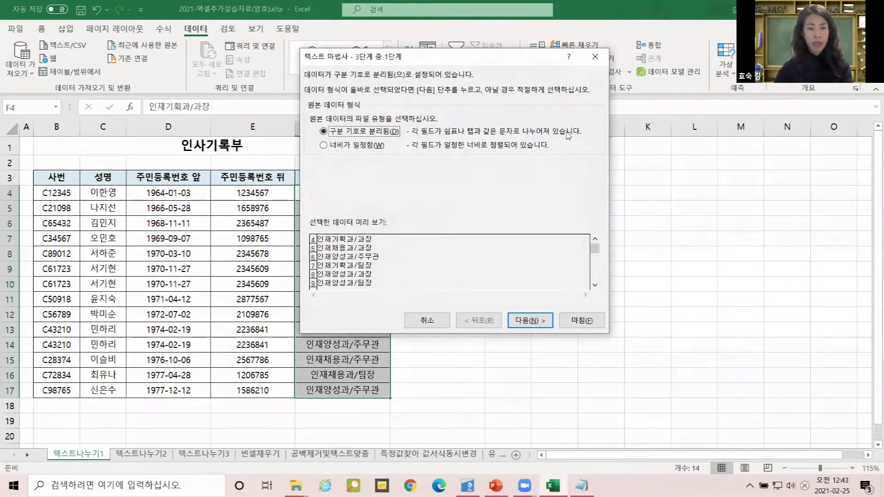
pyautogui.hotkey('ctrl', '1')
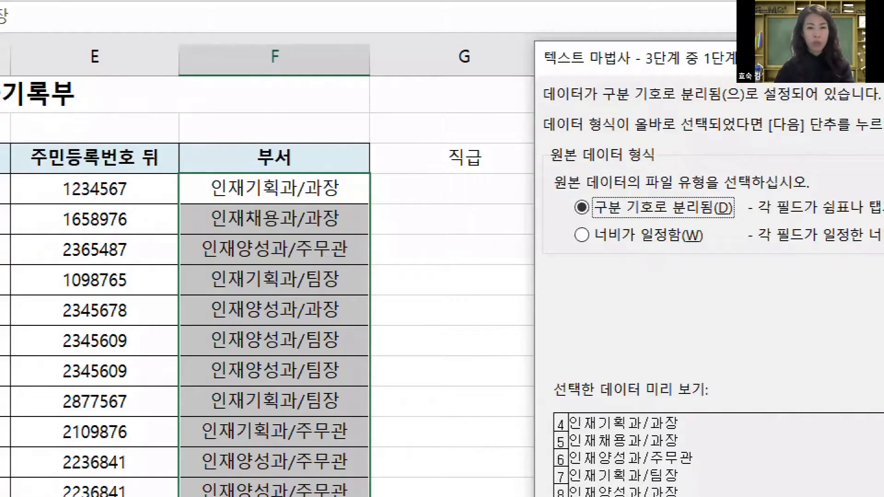
pyautogui.click(329, 153)
pyautogui.moveTo(322, 132)
pyautogui.mouseDown()
pyautogui.moveTo(341, 157)
pyautogui.moveTo(335, 235)
pyautogui.mouseUp()
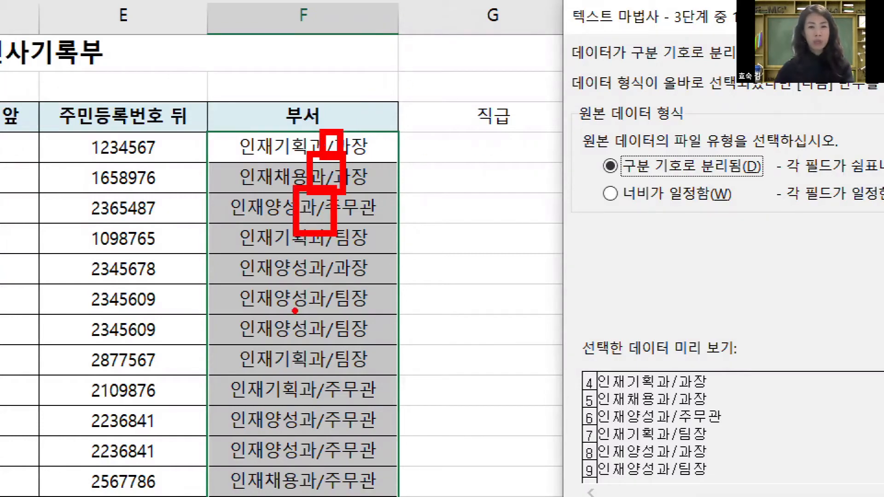
pyautogui.press('Escape')
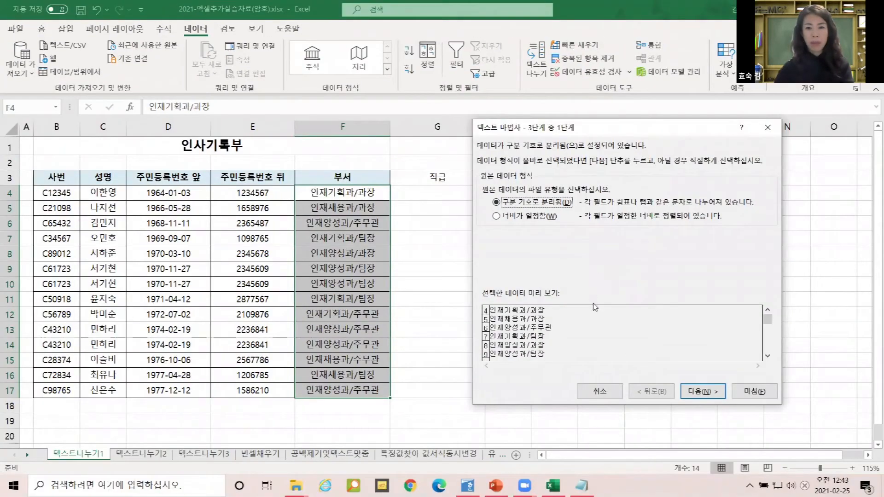
# - Keep 구분 기호로 분리됨, set the 기타 delimiter to "/", and finish the split at F4 with both columns as 일반
pyautogui.click(705, 394)
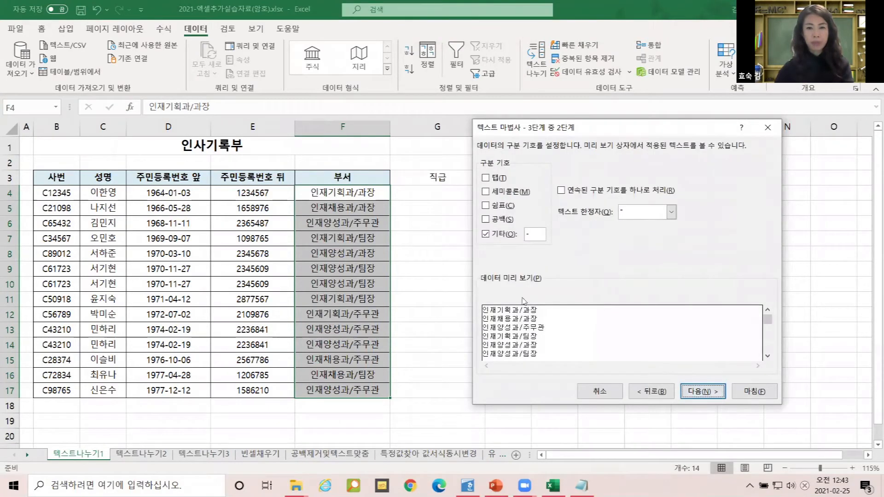
pyautogui.doubleClick(534, 236)
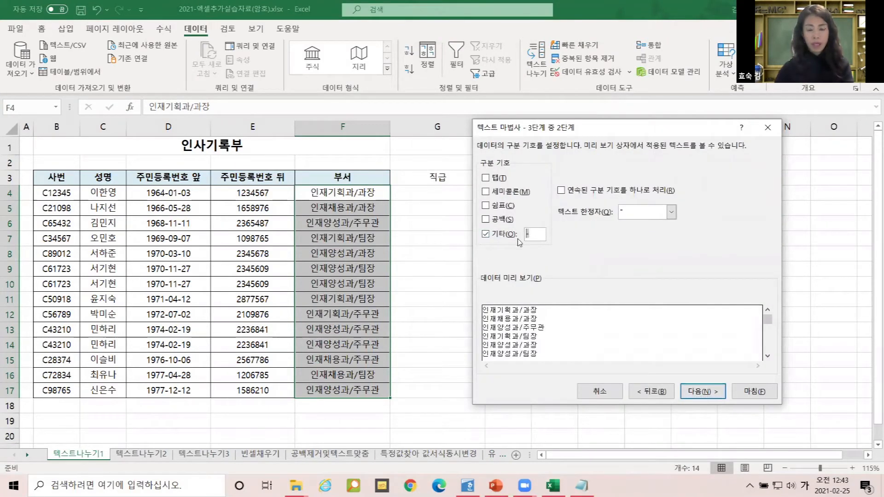
pyautogui.write('/')
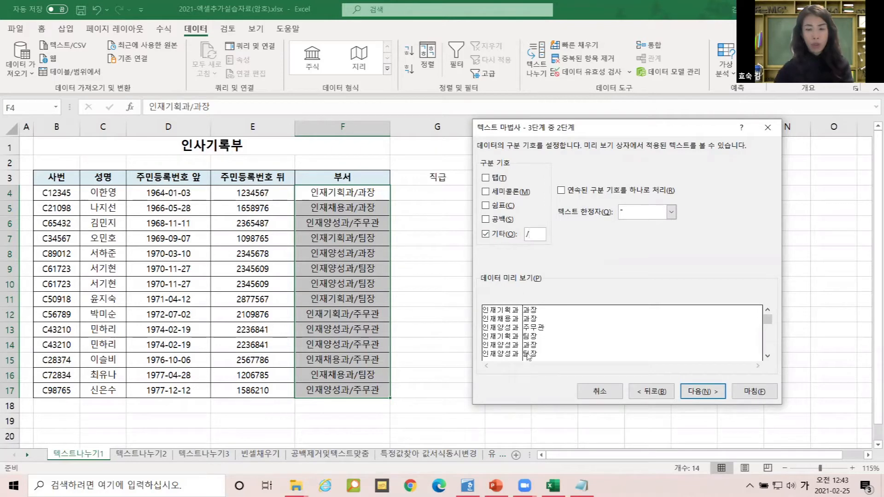
pyautogui.press('BackSpace')
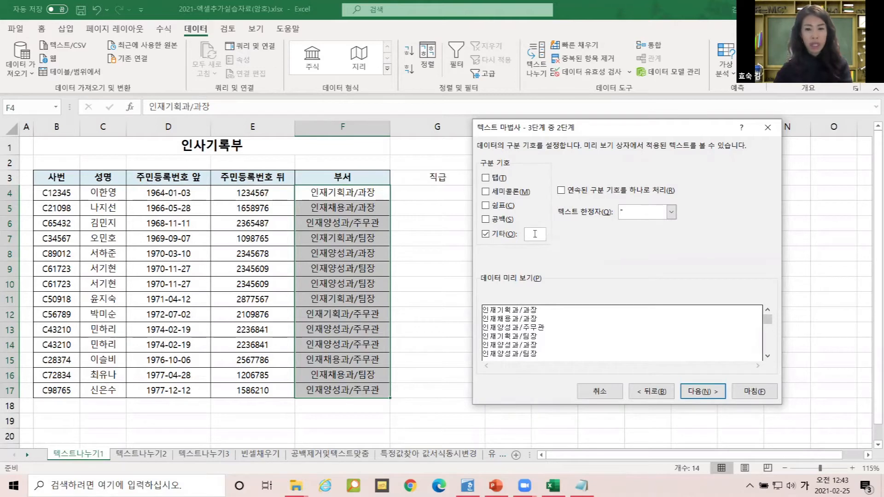
pyautogui.write('/')
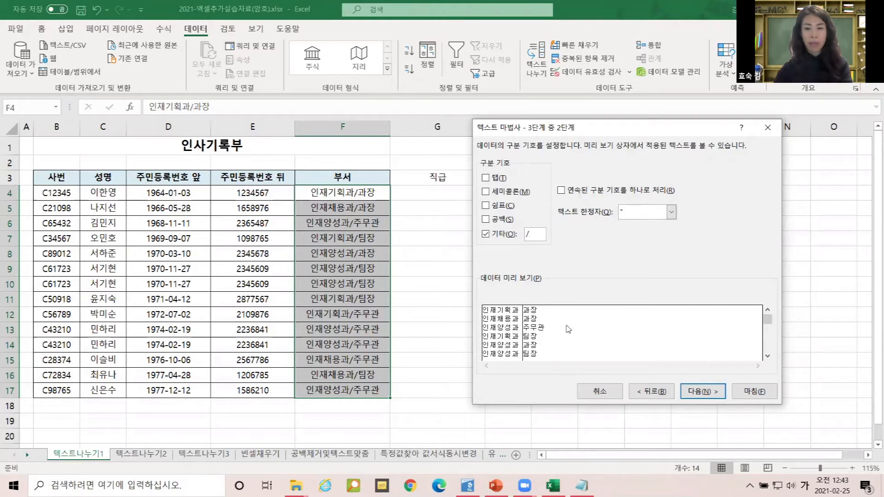
pyautogui.click(712, 394)
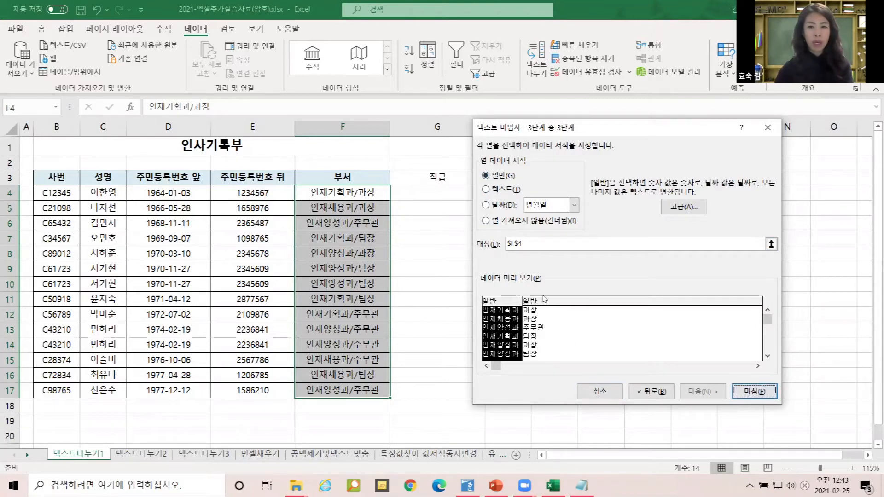
pyautogui.click(757, 390)
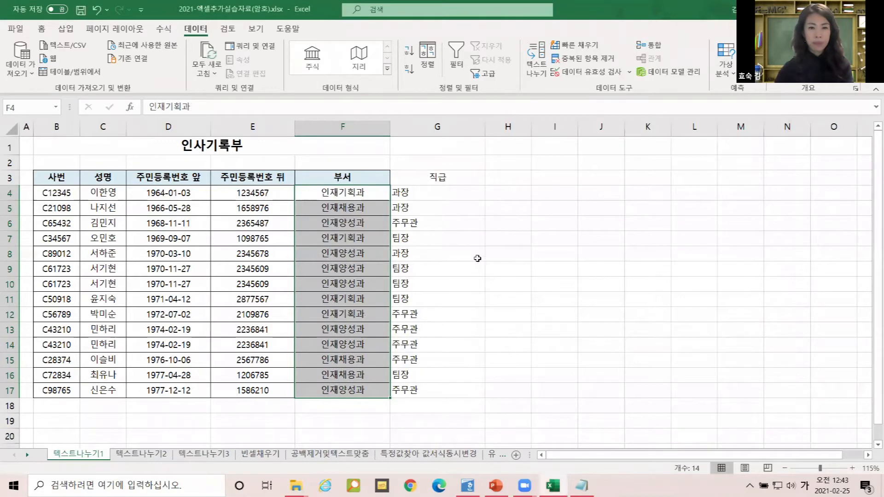
# - Compare the formatting of the 부서 column F3:F17 with the 직급 column G3:G17, and bring up the cell formatting commands
pyautogui.click(421, 211)
pyautogui.click(357, 178)
pyautogui.hotkey('ctrl', 'shift', 'Down')
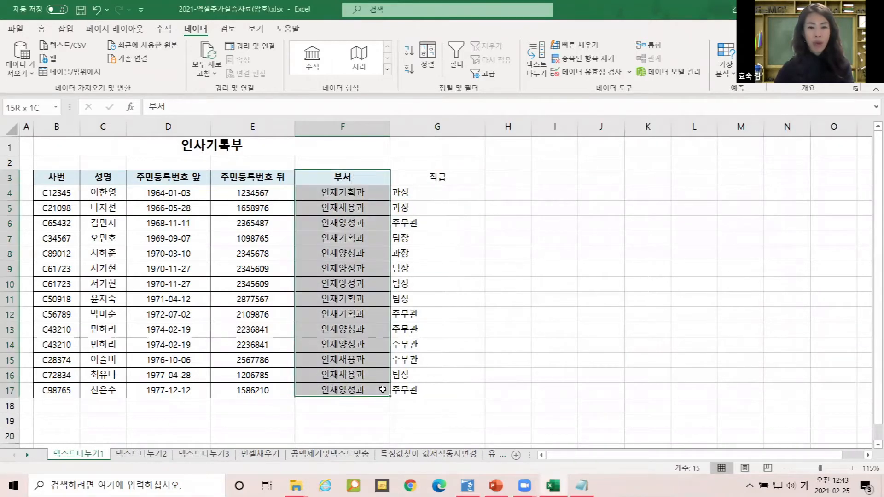
pyautogui.moveTo(437, 177); pyautogui.dragTo(458, 387)
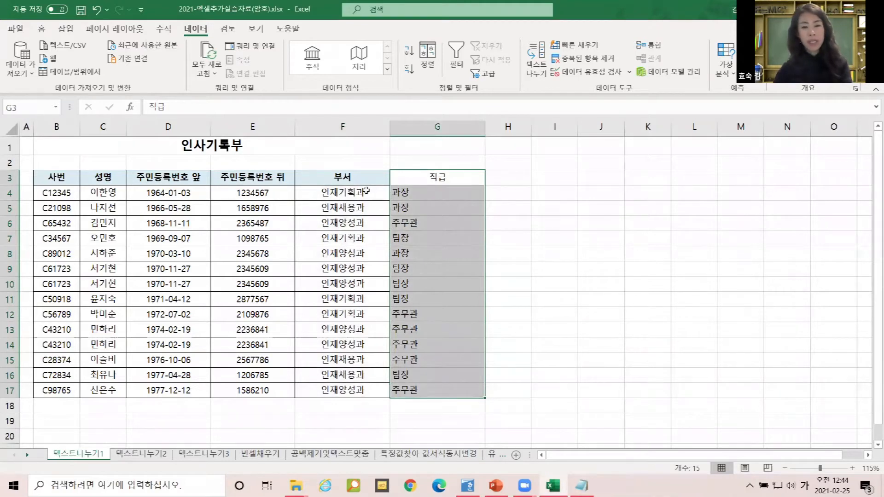
pyautogui.moveTo(359, 178); pyautogui.dragTo(391, 395)
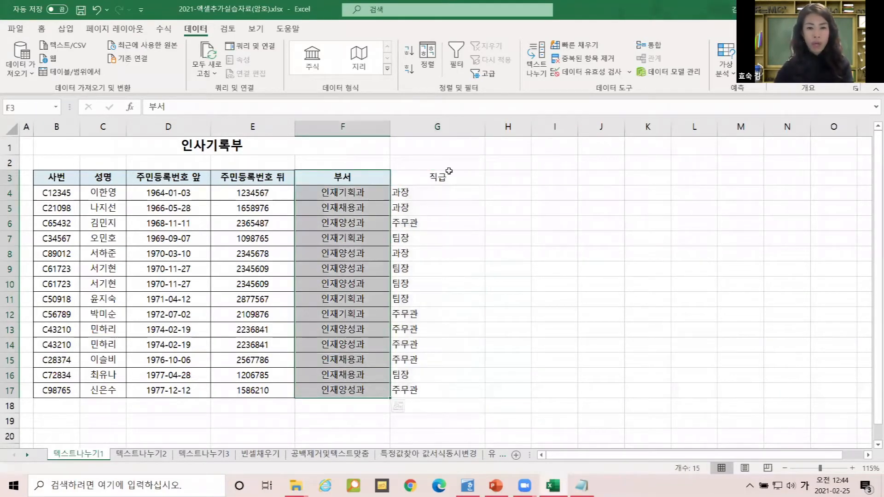
pyautogui.moveTo(450, 171); pyautogui.dragTo(465, 389)
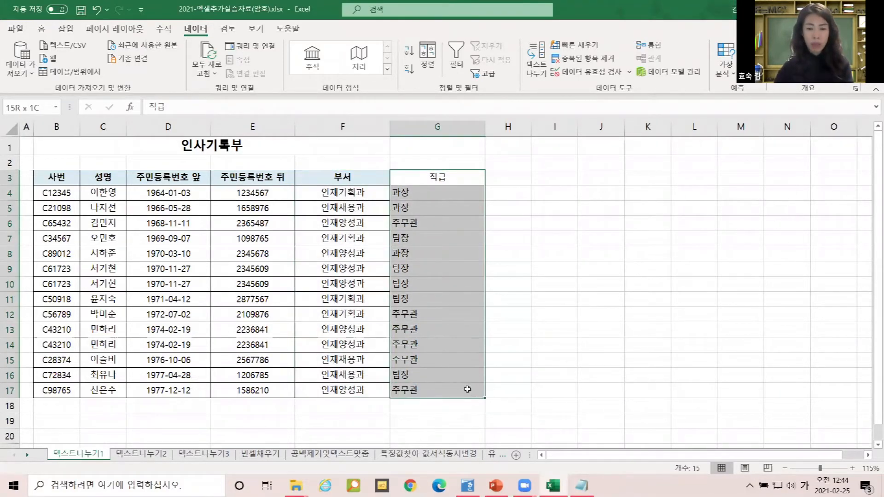
pyautogui.click(434, 278)
pyautogui.moveTo(349, 177); pyautogui.dragTo(362, 393)
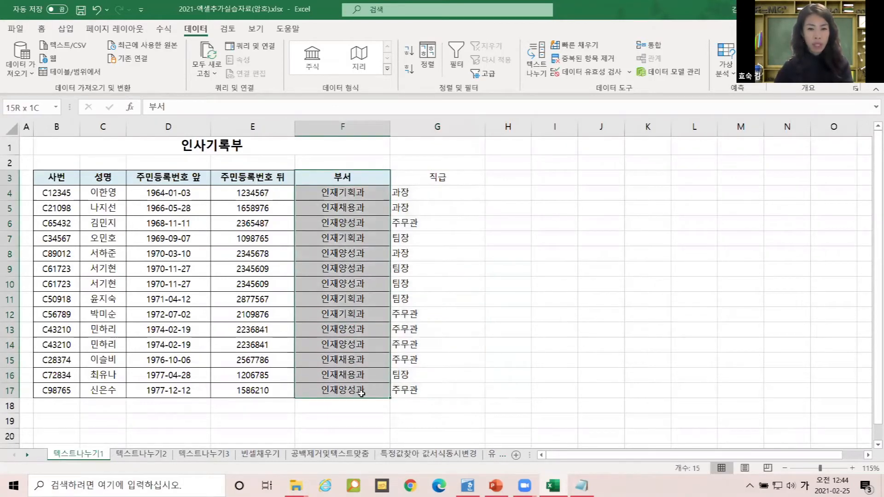
pyautogui.moveTo(440, 177); pyautogui.dragTo(433, 389)
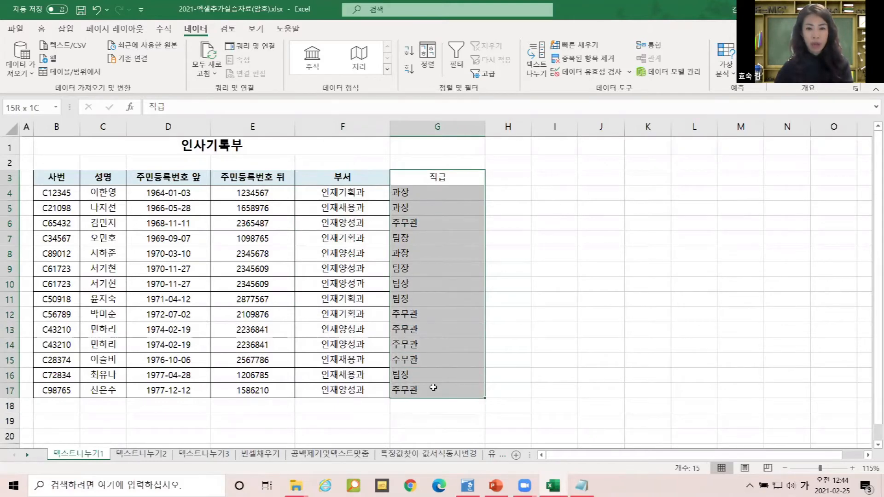
pyautogui.click(346, 242)
pyautogui.moveTo(367, 177); pyautogui.dragTo(373, 391)
pyautogui.moveTo(344, 176); pyautogui.dragTo(368, 389)
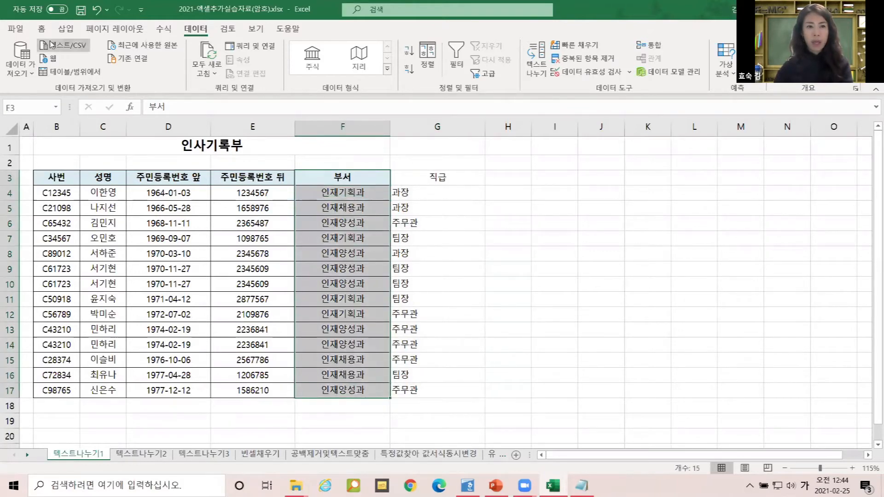
pyautogui.click(41, 29)
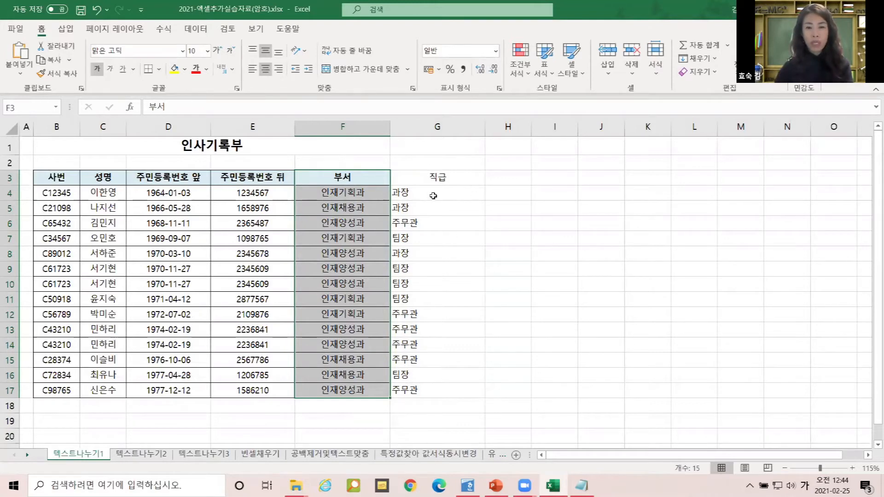
pyautogui.click(420, 176)
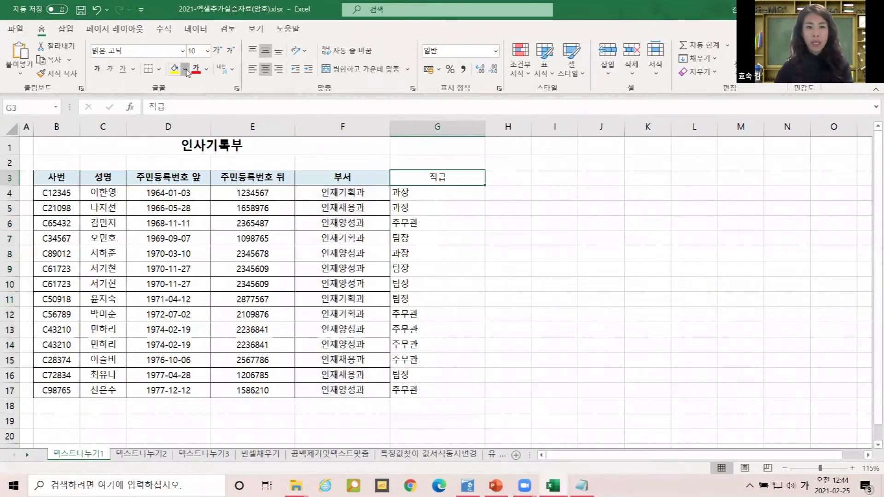
pyautogui.click(185, 69)
pyautogui.click(466, 202)
pyautogui.moveTo(426, 180); pyautogui.dragTo(449, 390)
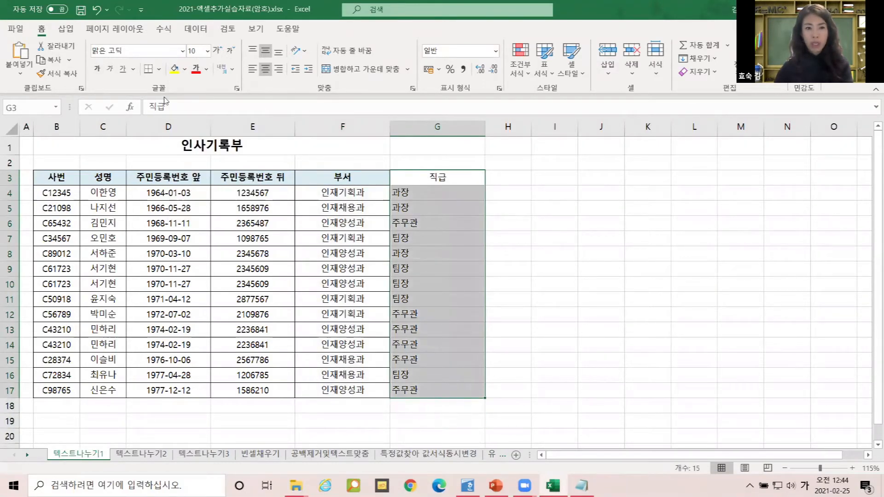
pyautogui.click(158, 70)
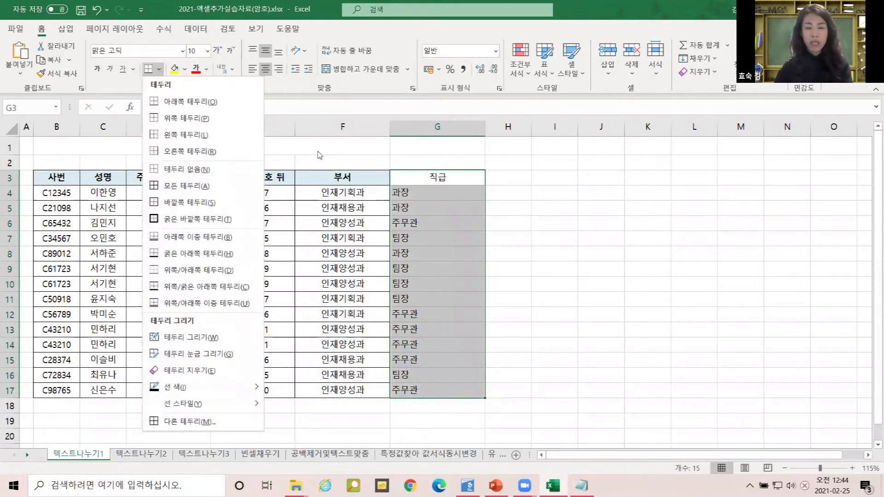
pyautogui.click(480, 270)
# - Copy the formatting of the 부서 column F3:F17 onto the 직급 column G3:G17 with 서식 복사
pyautogui.click(327, 181)
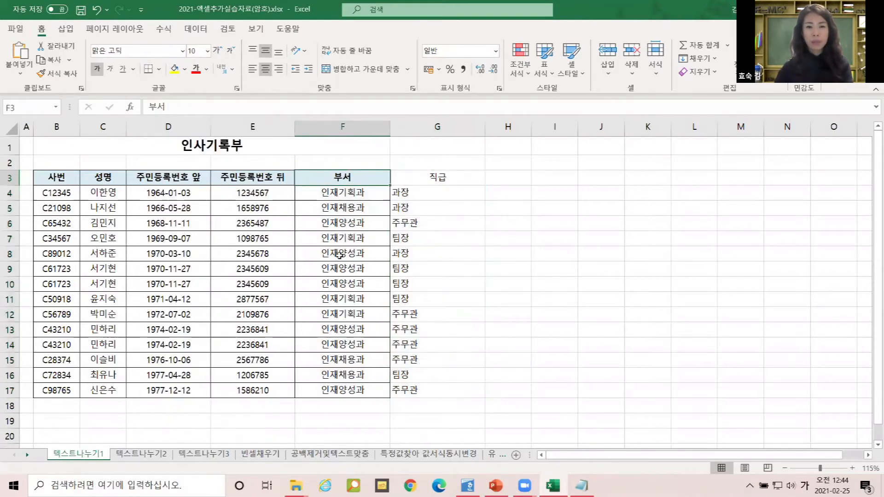
pyautogui.moveTo(333, 229); pyautogui.dragTo(343, 391)
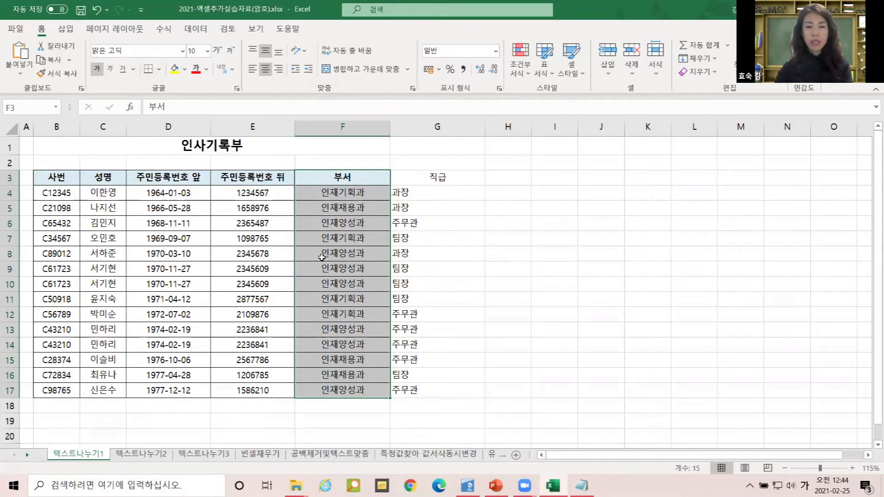
pyautogui.moveTo(358, 178); pyautogui.dragTo(379, 394)
pyautogui.click(58, 74)
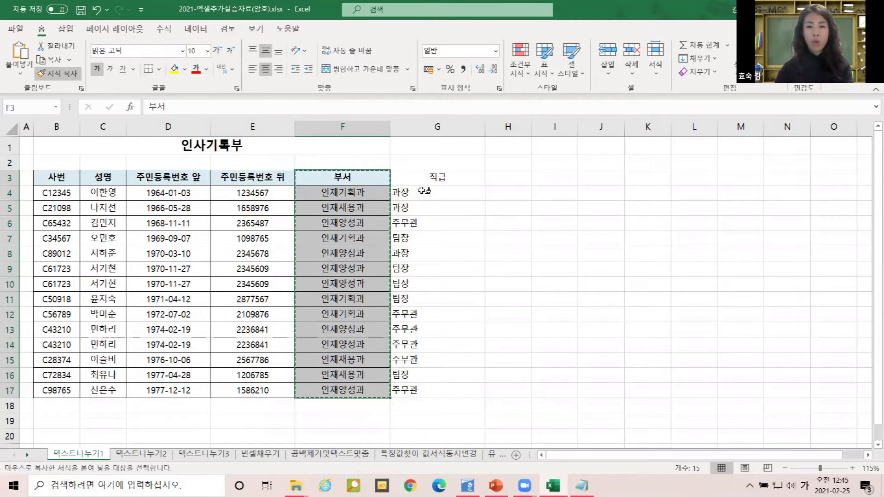
pyautogui.hotkey('ctrl', 'q')
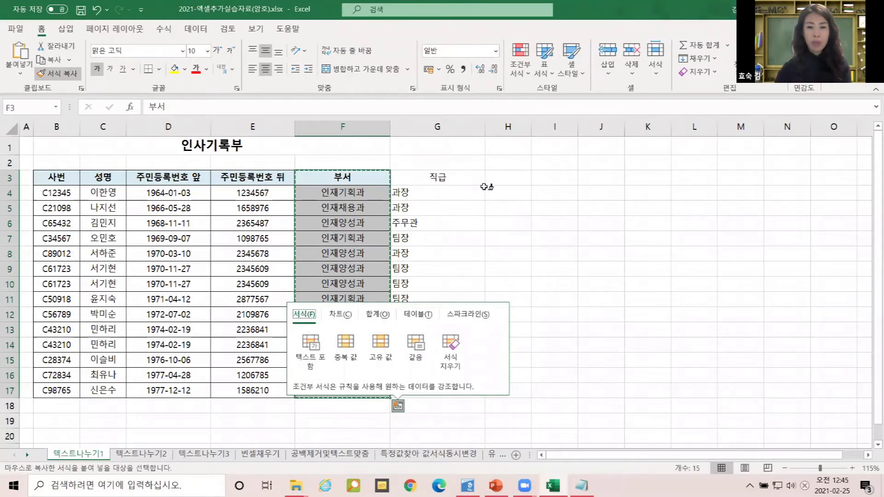
pyautogui.press('ctrl')
pyautogui.press('ctrl')
pyautogui.press('ctrl')
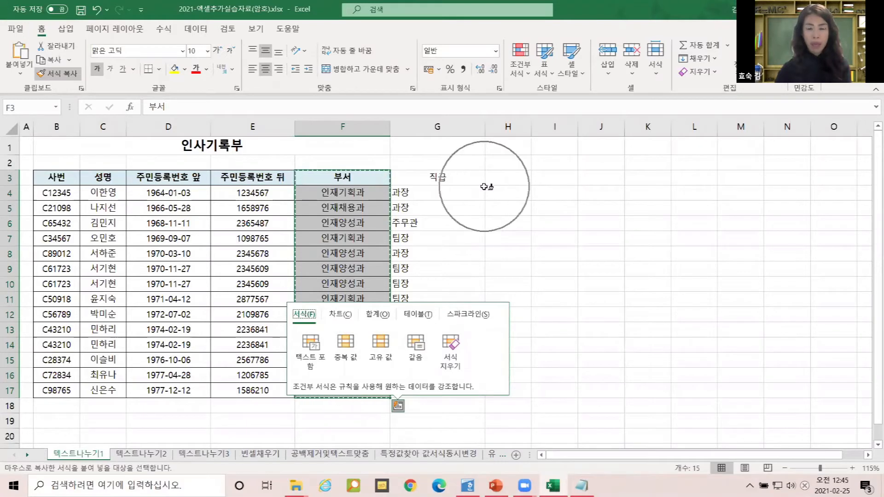
pyautogui.press('ctrl')
pyautogui.press('ctrl')
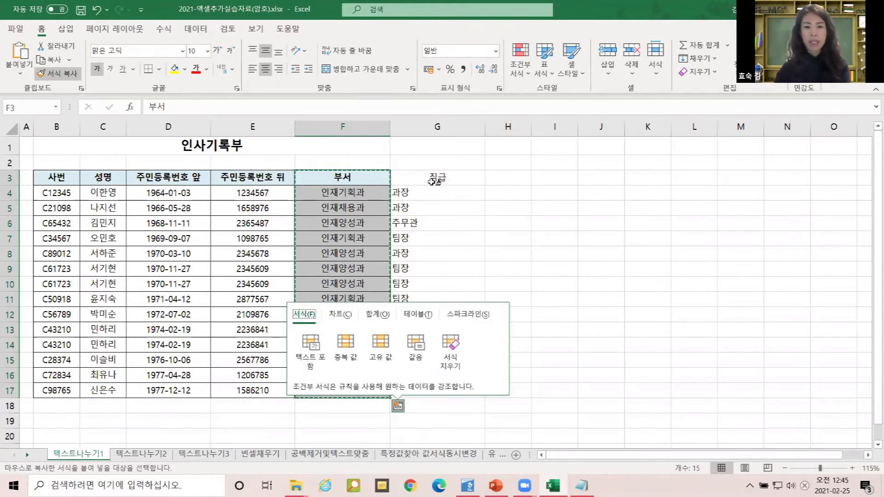
pyautogui.moveTo(433, 179)
pyautogui.mouseDown()
pyautogui.moveTo(451, 389)
pyautogui.moveTo(441, 389)
pyautogui.mouseUp()
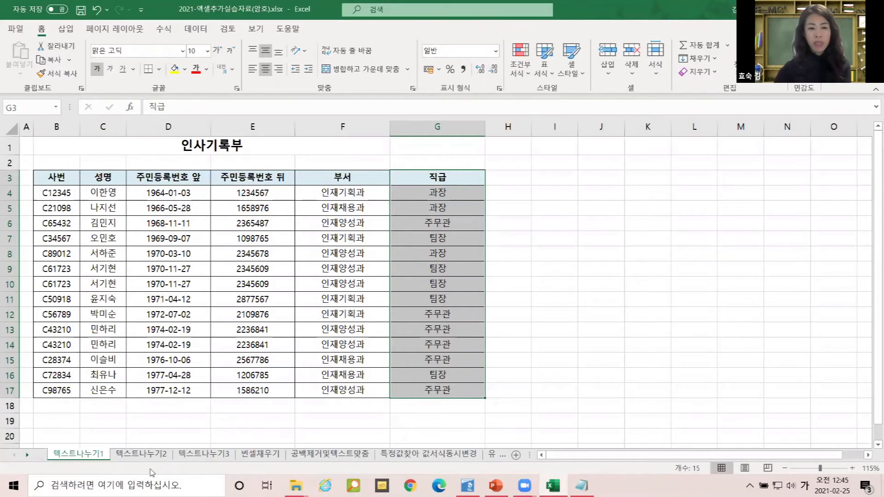
# - Open the 텍스트나누기2 sheet, and circle its 주소, 구 and 동 columns in red on the magnified screen
pyautogui.click(140, 455)
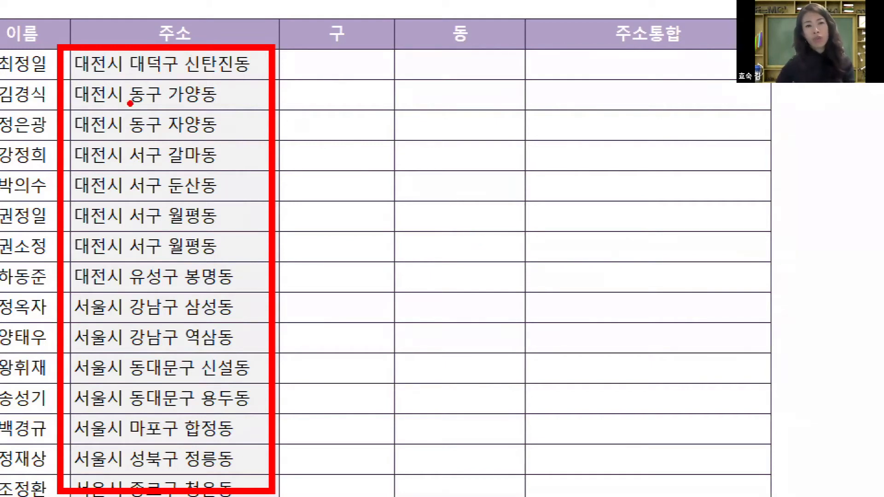
pyautogui.moveTo(313, 287)
pyautogui.mouseDown()
pyautogui.moveTo(279, 332)
pyautogui.moveTo(3, 256)
pyautogui.moveTo(101, 20)
pyautogui.moveTo(287, 202)
pyautogui.moveTo(216, 352)
pyautogui.mouseUp()
pyautogui.moveTo(559, 304)
pyautogui.mouseDown()
pyautogui.moveTo(258, 328)
pyautogui.moveTo(469, 57)
pyautogui.moveTo(539, 188)
pyautogui.moveTo(532, 214)
pyautogui.mouseUp()
pyautogui.moveTo(358, 62)
pyautogui.mouseDown()
pyautogui.moveTo(279, 57)
pyautogui.moveTo(345, 72)
pyautogui.mouseUp()
pyautogui.moveTo(488, 61)
pyautogui.mouseDown()
pyautogui.moveTo(440, 1)
pyautogui.moveTo(453, 85)
pyautogui.mouseUp()
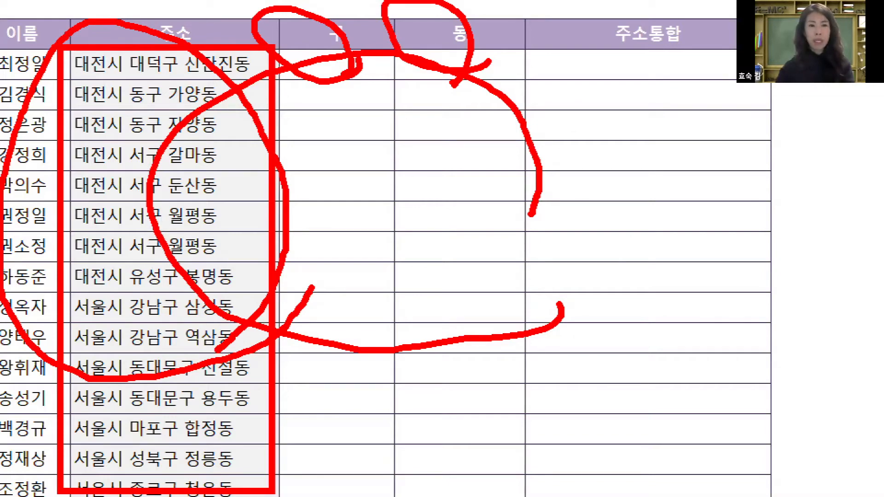
pyautogui.press('Escape')
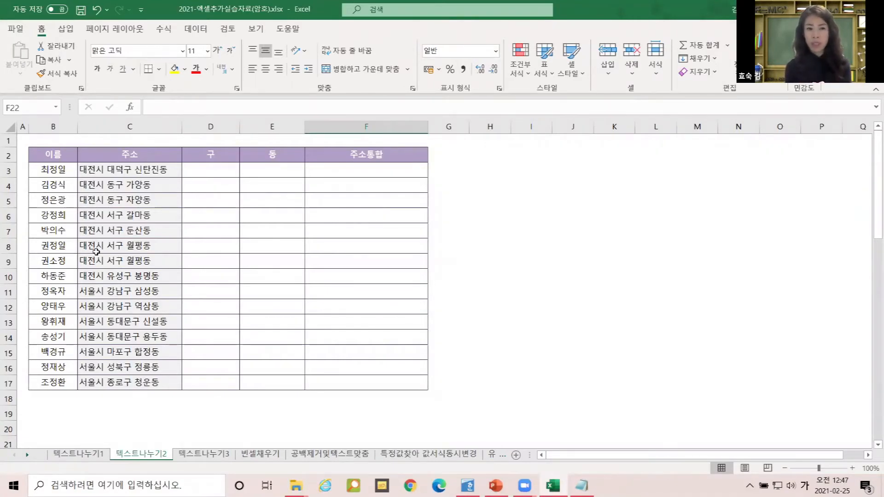
# - Select the addresses in C3 through C17 under 주소
pyautogui.moveTo(156, 169); pyautogui.dragTo(159, 382)
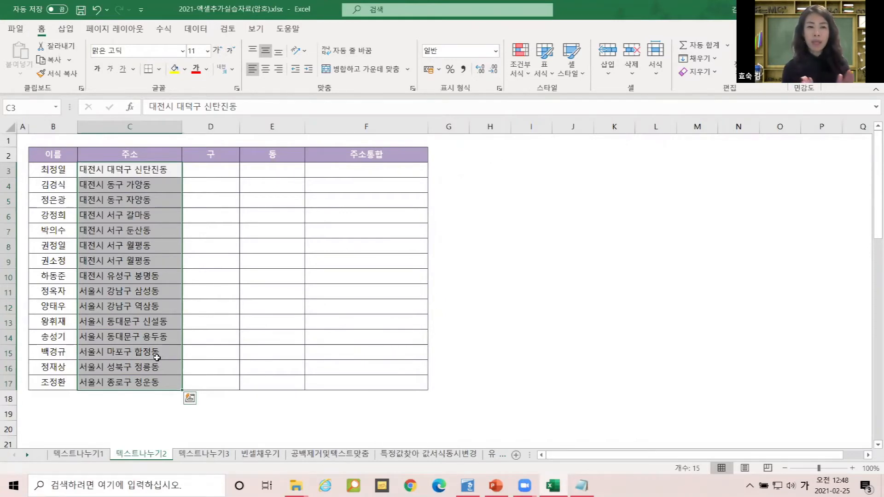
pyautogui.moveTo(106, 171); pyautogui.dragTo(122, 384)
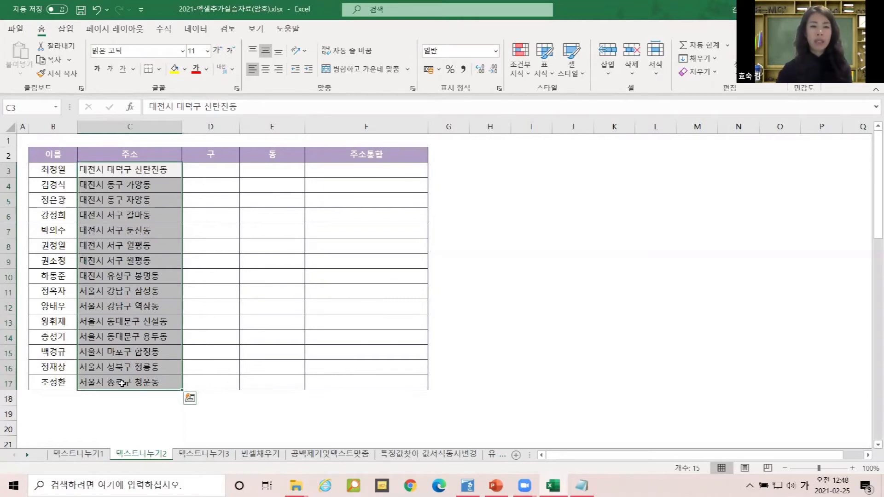
pyautogui.moveTo(110, 170); pyautogui.dragTo(133, 379)
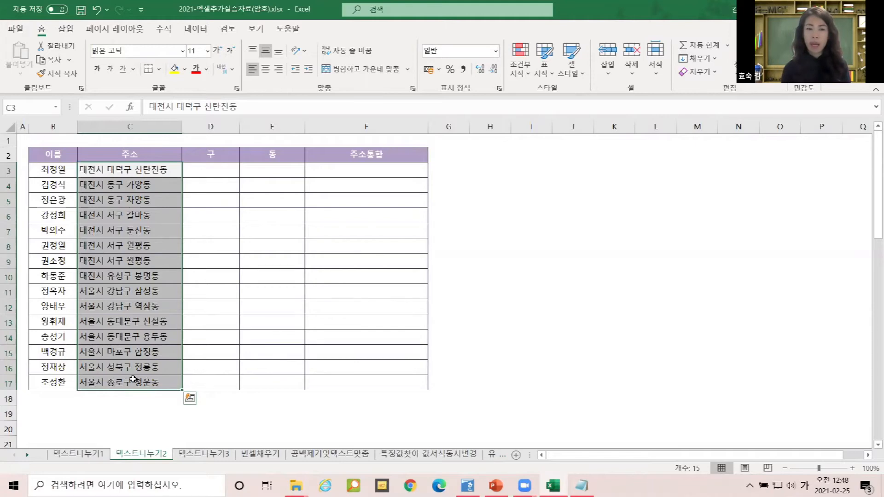
pyautogui.click(158, 168)
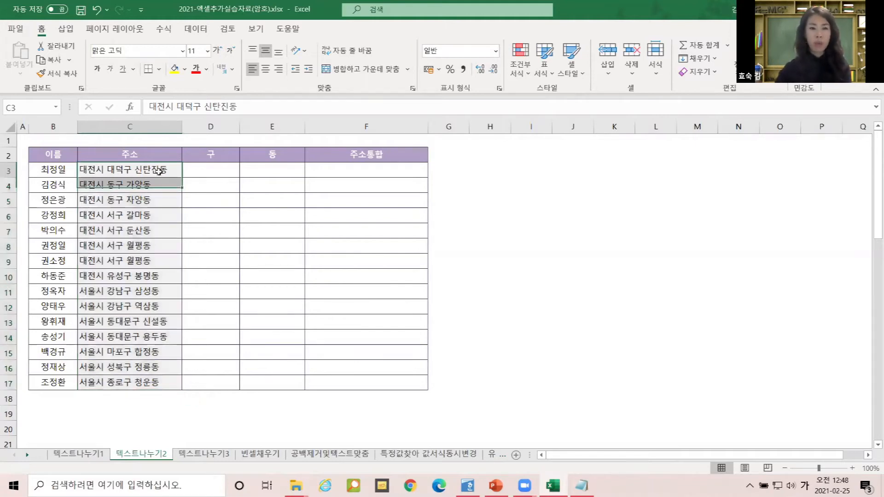
pyautogui.moveTo(157, 166); pyautogui.dragTo(138, 367)
pyautogui.moveTo(113, 168); pyautogui.dragTo(119, 383)
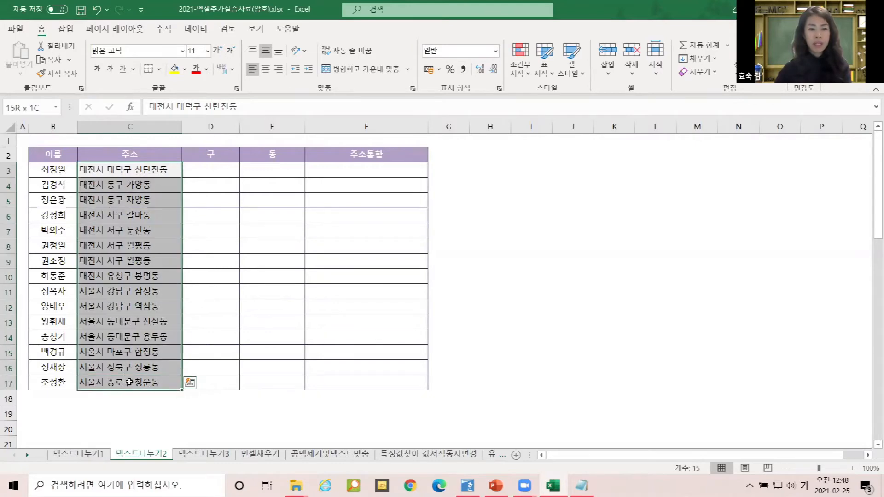
pyautogui.moveTo(94, 170); pyautogui.dragTo(119, 382)
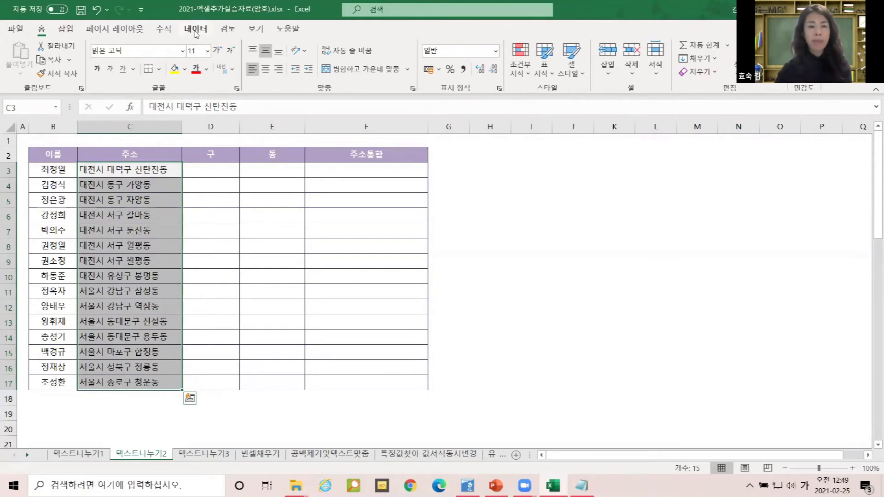
# - Start 텍스트 나누기 on the selected addresses, and mark the spaces in the first address in red on the magnified screen
pyautogui.hotkey('ctrl', 'q')
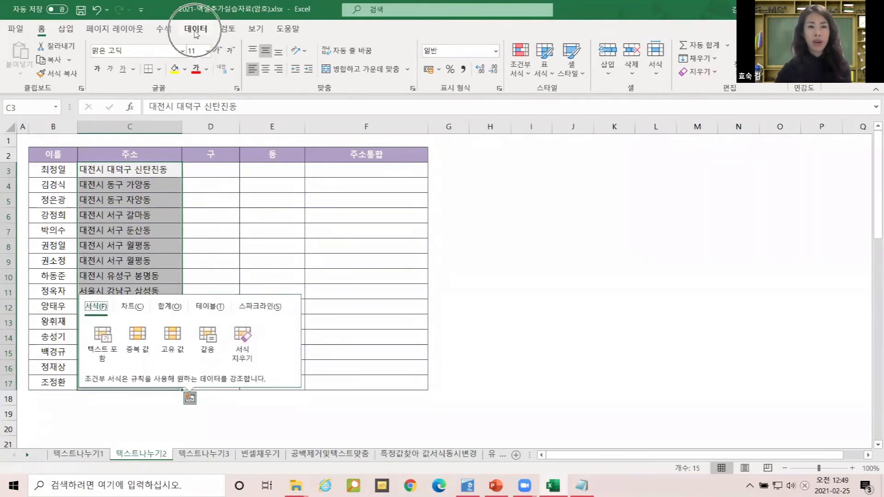
pyautogui.click(195, 30)
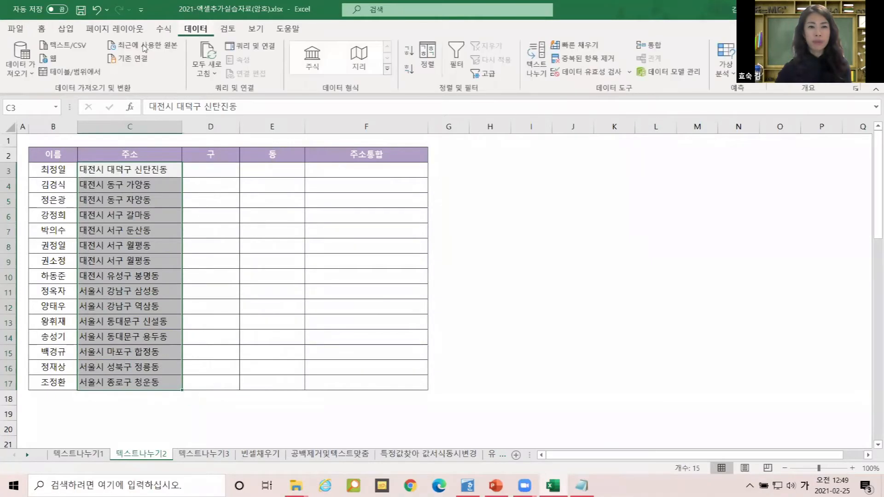
pyautogui.press('ctrl')
pyautogui.press('ctrl')
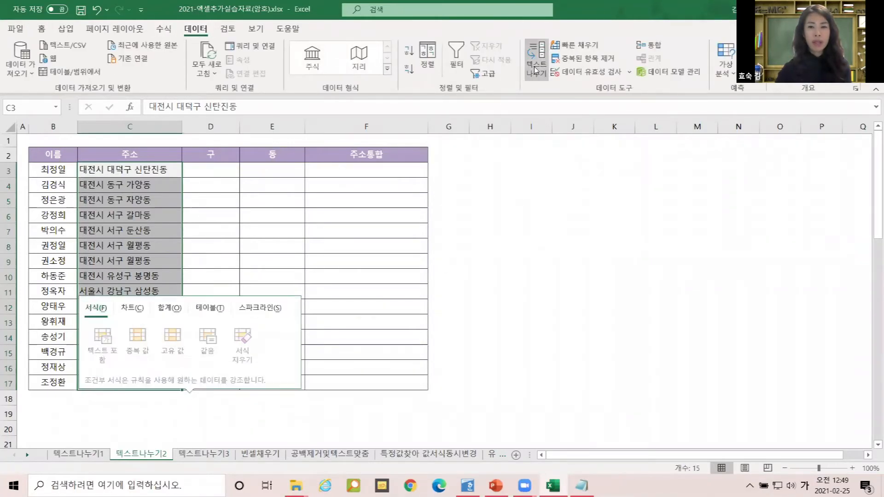
pyautogui.press('ctrl')
pyautogui.press('ctrl')
pyautogui.press('ctrl')
pyautogui.press('ctrl')
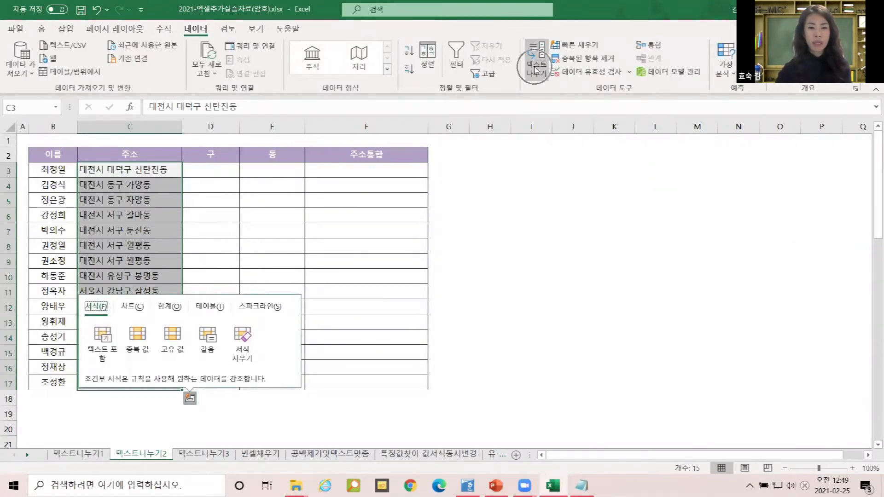
pyautogui.press('ctrl')
pyautogui.press('ctrl')
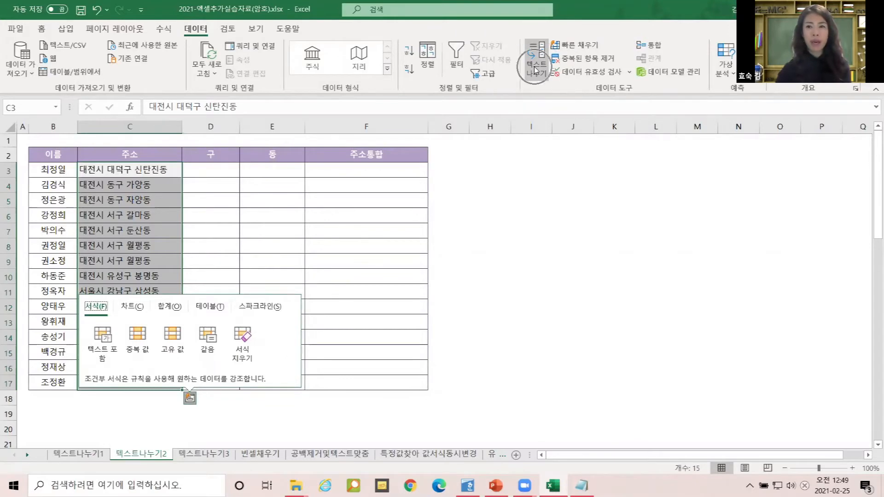
pyautogui.click(535, 70)
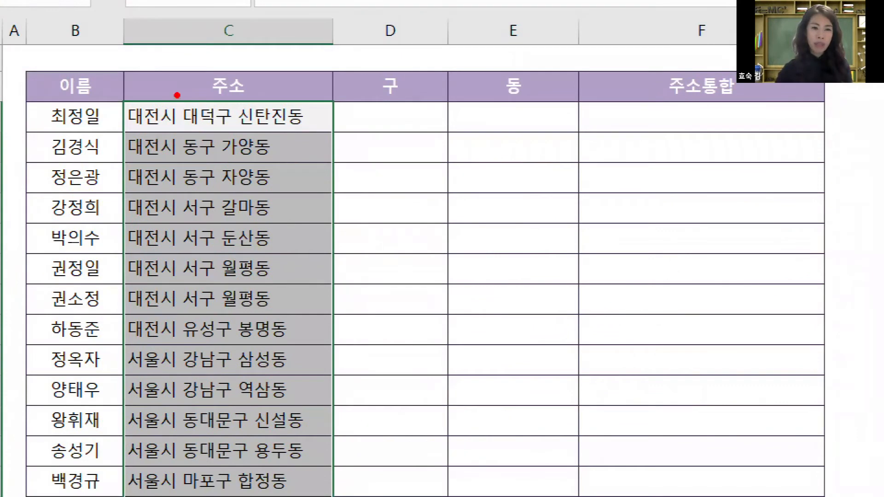
pyautogui.moveTo(161, 84)
pyautogui.mouseDown()
pyautogui.moveTo(180, 114)
pyautogui.moveTo(208, 84)
pyautogui.mouseUp()
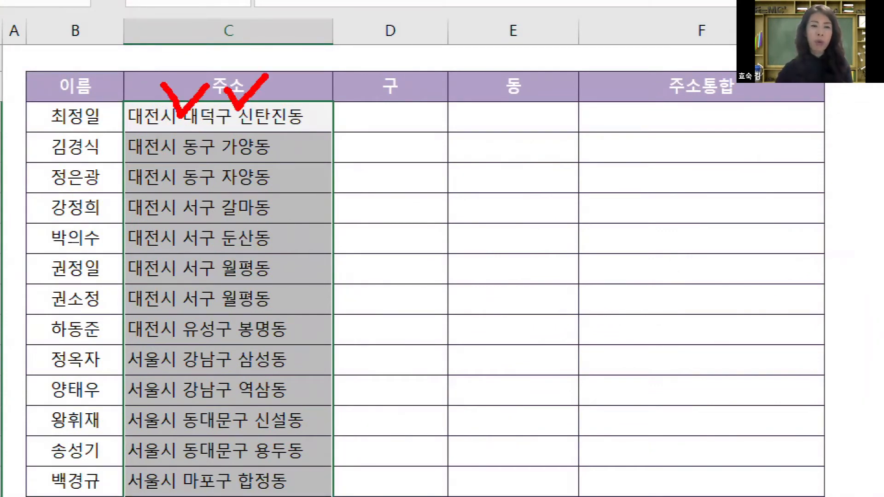
pyautogui.moveTo(170, 118)
pyautogui.mouseDown()
pyautogui.moveTo(177, 141)
pyautogui.moveTo(209, 122)
pyautogui.moveTo(225, 156)
pyautogui.moveTo(283, 83)
pyautogui.mouseUp()
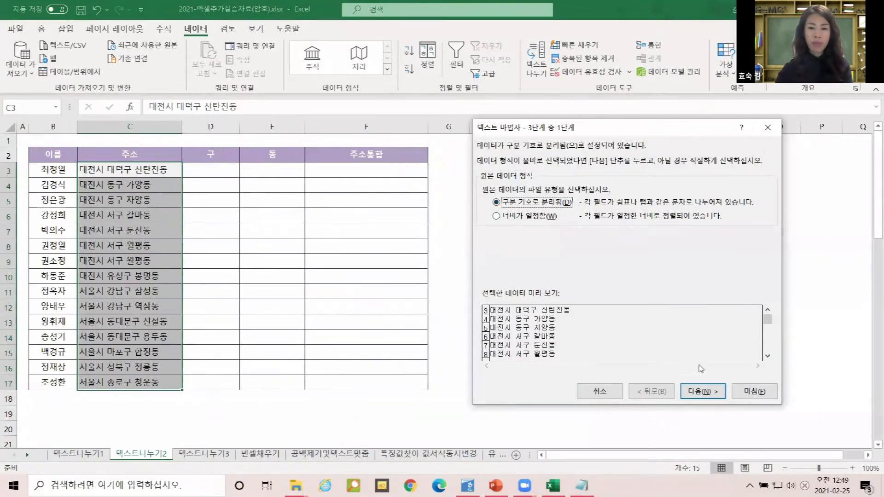
# - Split the selected addresses at 공백 instead of 기타 "/", keeping the 일반 format and destination $C$3, and replace the existing data
pyautogui.click(703, 391)
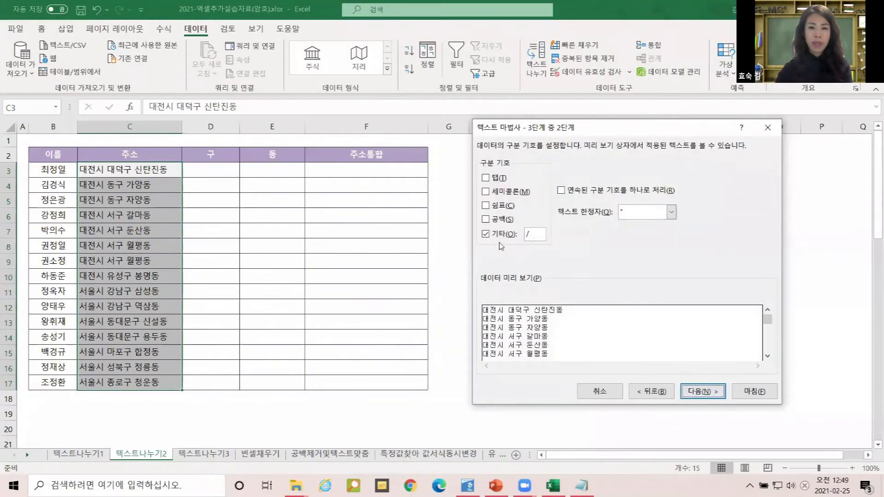
pyautogui.click(487, 235)
pyautogui.click(489, 220)
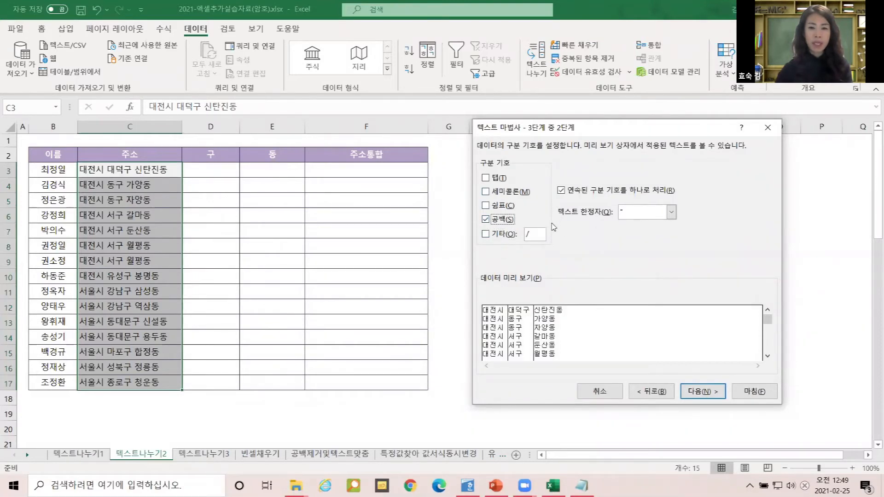
pyautogui.click(708, 392)
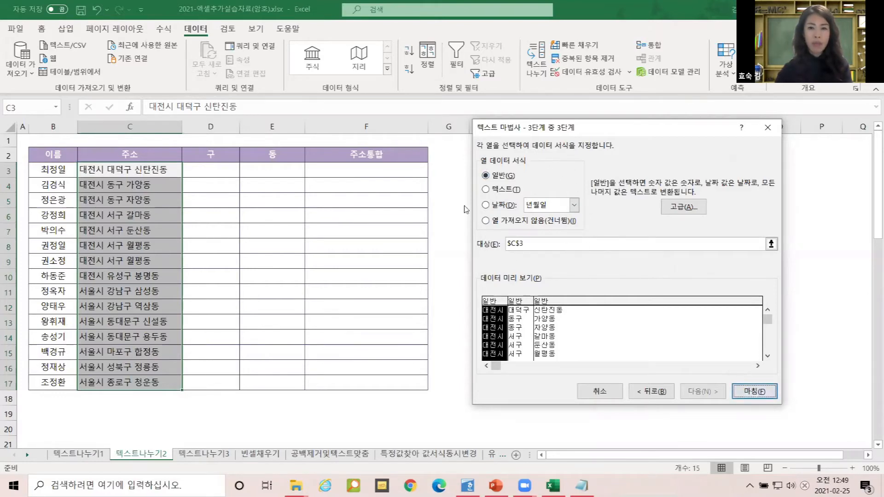
pyautogui.click(753, 393)
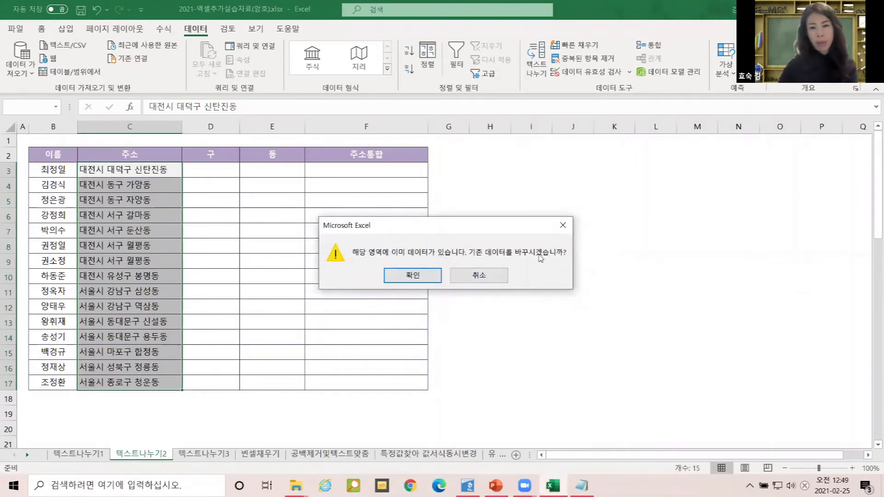
pyautogui.click(401, 275)
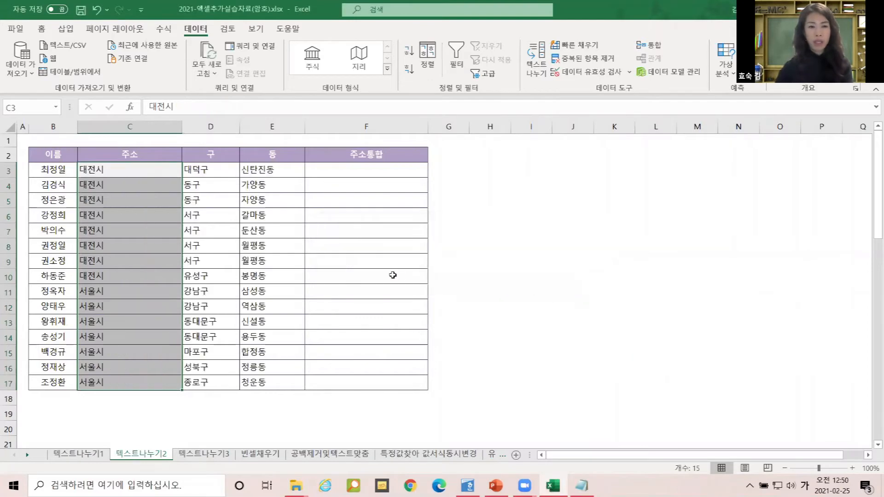
# - Examine how the addresses are divided among the 주소, 구 and 동 columns
pyautogui.click(143, 172)
pyautogui.click(155, 220)
pyautogui.click(204, 171)
pyautogui.click(213, 231)
pyautogui.click(256, 181)
pyautogui.click(258, 245)
pyautogui.click(156, 185)
pyautogui.click(157, 251)
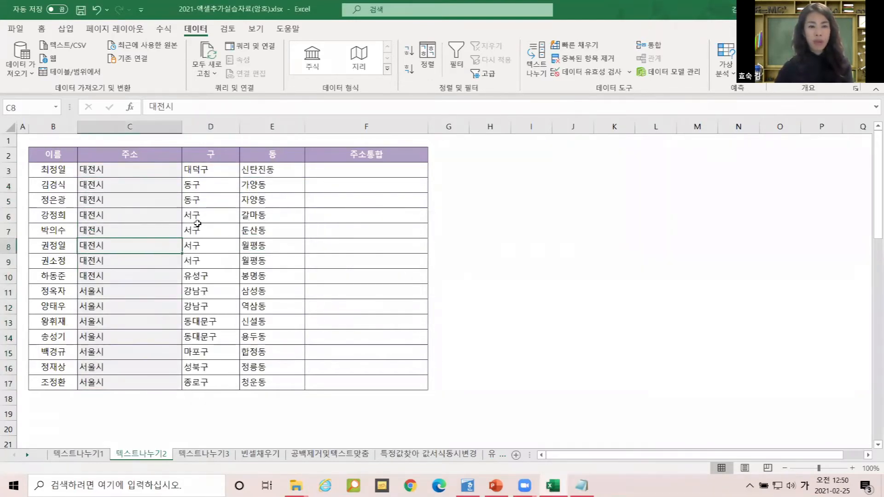
pyautogui.moveTo(148, 174); pyautogui.dragTo(255, 273)
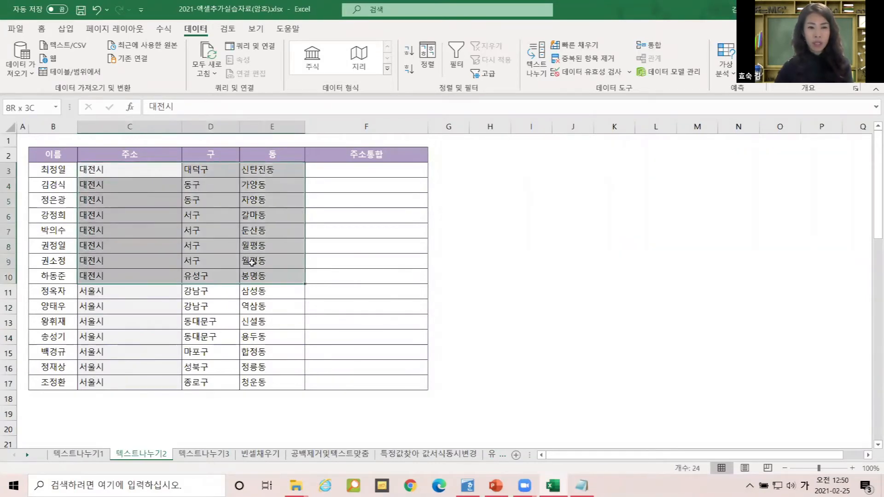
pyautogui.moveTo(208, 172); pyautogui.dragTo(228, 260)
pyautogui.moveTo(264, 168); pyautogui.dragTo(284, 217)
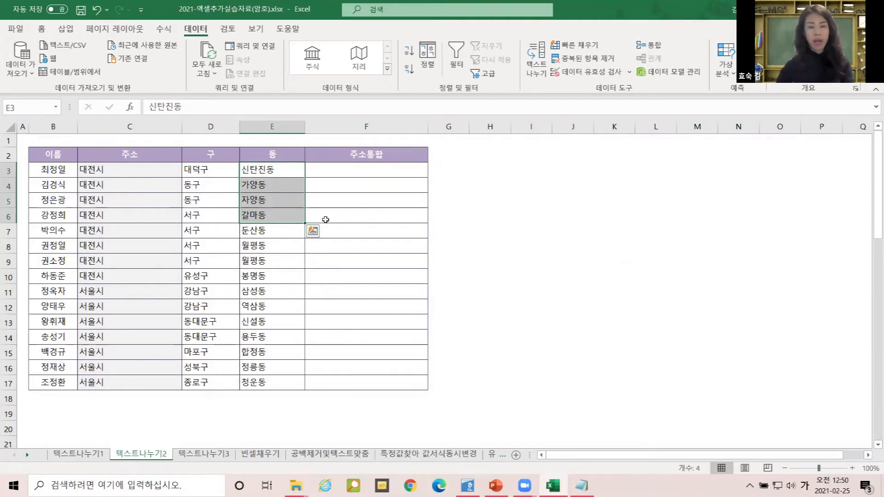
pyautogui.click(208, 217)
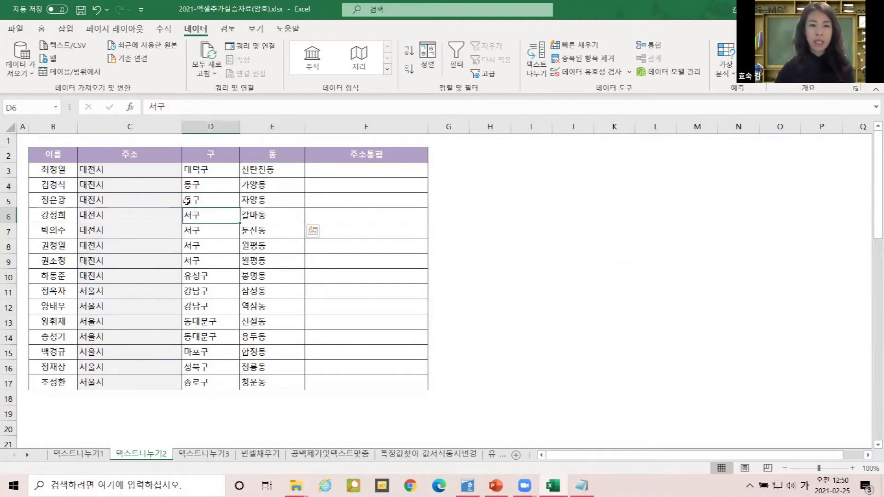
# - Review the 주소, 구 and 동 cells that 주소통합 combines, and select F3
pyautogui.click(344, 168)
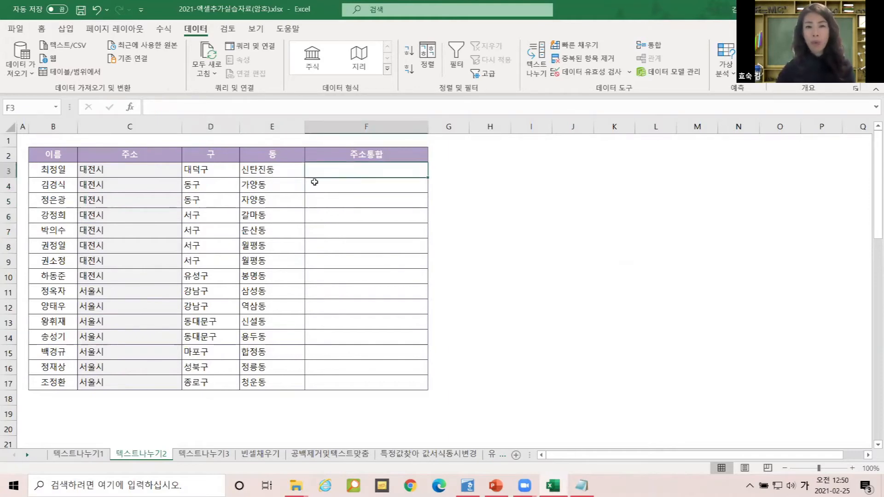
pyautogui.click(109, 172)
pyautogui.click(214, 165)
pyautogui.click(247, 167)
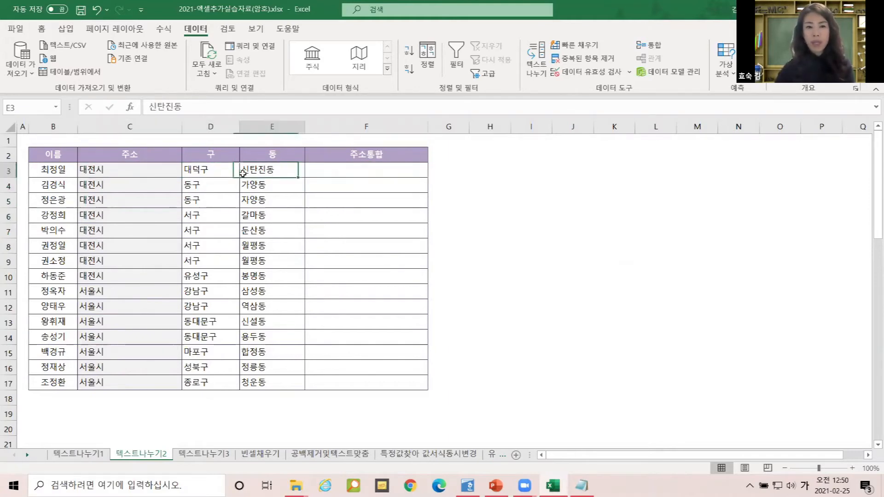
pyautogui.click(178, 168)
pyautogui.click(200, 171)
pyautogui.click(260, 169)
pyautogui.moveTo(134, 168); pyautogui.dragTo(151, 266)
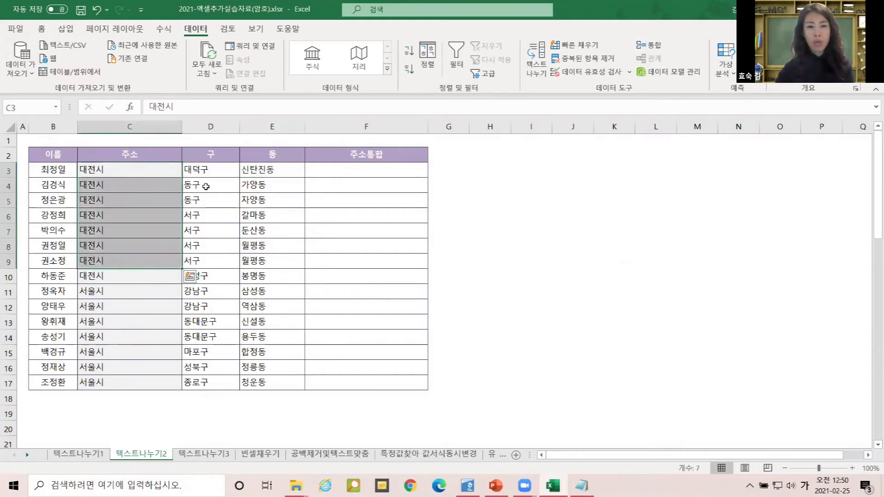
pyautogui.moveTo(205, 186); pyautogui.dragTo(202, 276)
pyautogui.moveTo(258, 185); pyautogui.dragTo(268, 276)
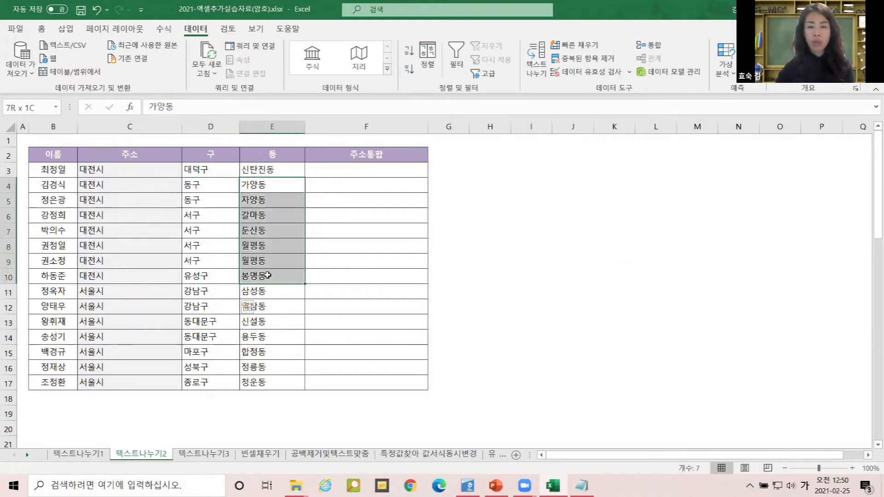
pyautogui.click(340, 174)
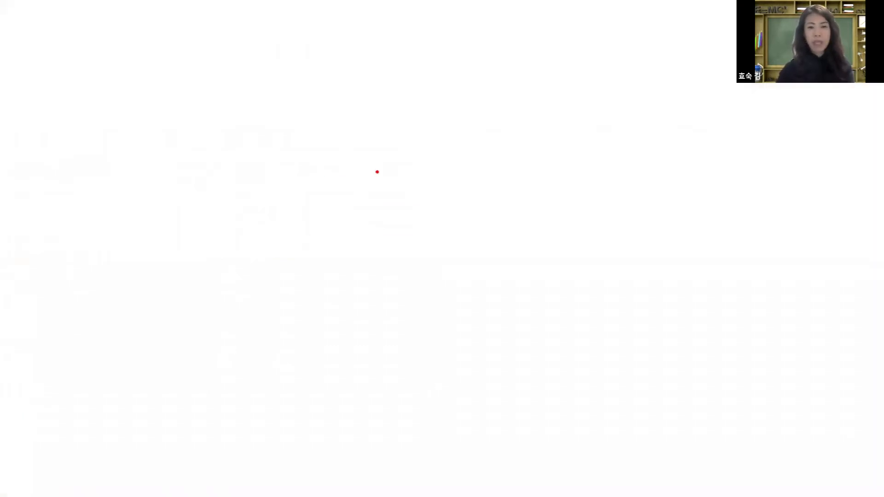
# - Sketch a circled & on the blank screen with the word 셀 twice beside it and 칸 under the first one, and leave the drawing
pyautogui.moveTo(377, 172)
pyautogui.mouseDown()
pyautogui.moveTo(336, 218)
pyautogui.moveTo(354, 146)
pyautogui.moveTo(346, 188)
pyautogui.moveTo(387, 227)
pyautogui.mouseUp()
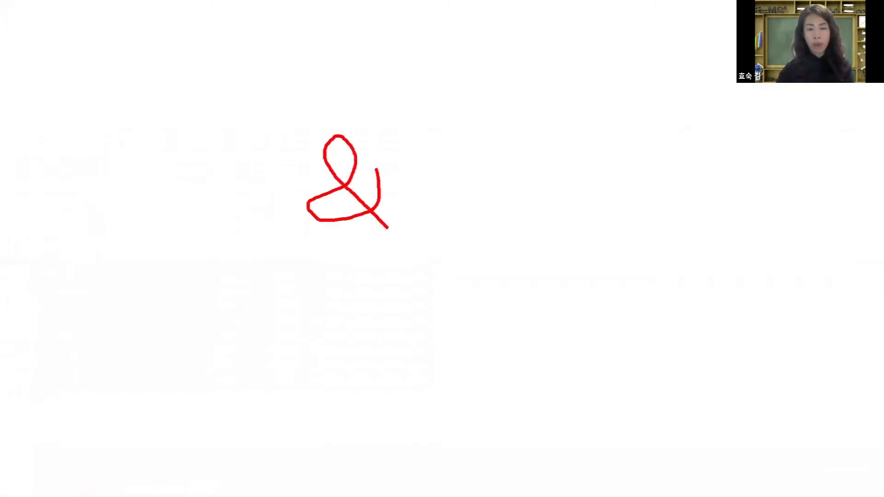
pyautogui.moveTo(416, 255)
pyautogui.mouseDown()
pyautogui.moveTo(261, 264)
pyautogui.moveTo(293, 95)
pyautogui.moveTo(423, 184)
pyautogui.moveTo(400, 271)
pyautogui.mouseUp()
pyautogui.moveTo(490, 160); pyautogui.dragTo(456, 203)
pyautogui.moveTo(463, 190)
pyautogui.mouseDown()
pyautogui.moveTo(493, 204)
pyautogui.moveTo(494, 191)
pyautogui.mouseUp()
pyautogui.moveTo(500, 179); pyautogui.dragTo(498, 209)
pyautogui.moveTo(508, 164)
pyautogui.mouseDown()
pyautogui.moveTo(528, 231)
pyautogui.moveTo(550, 219)
pyautogui.mouseUp()
pyautogui.moveTo(612, 158); pyautogui.dragTo(598, 186)
pyautogui.moveTo(605, 180)
pyautogui.mouseDown()
pyautogui.moveTo(626, 190)
pyautogui.moveTo(640, 169)
pyautogui.mouseUp()
pyautogui.moveTo(645, 150); pyautogui.dragTo(649, 184)
pyautogui.moveTo(654, 146); pyautogui.dragTo(647, 217)
pyautogui.moveTo(640, 229); pyautogui.dragTo(688, 214)
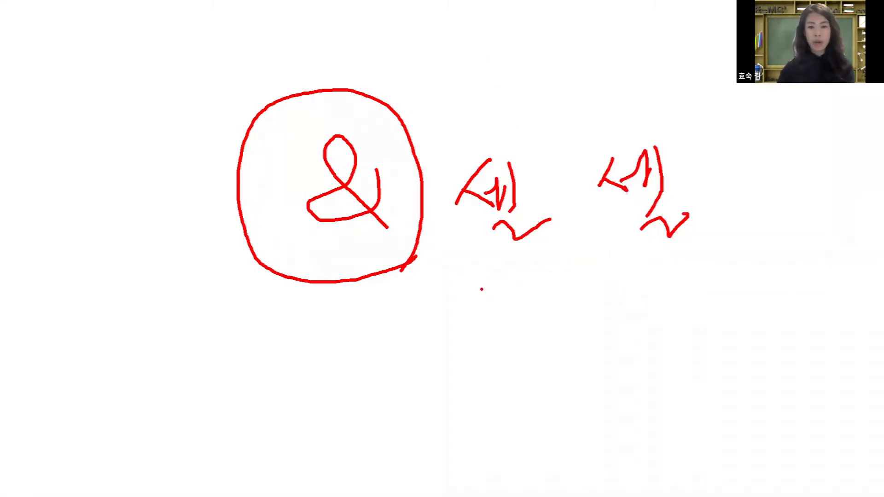
pyautogui.moveTo(492, 270); pyautogui.dragTo(490, 291)
pyautogui.moveTo(508, 255); pyautogui.dragTo(516, 301)
pyautogui.moveTo(475, 329)
pyautogui.mouseDown()
pyautogui.moveTo(501, 332)
pyautogui.moveTo(485, 366)
pyautogui.moveTo(499, 346)
pyautogui.moveTo(509, 361)
pyautogui.moveTo(531, 346)
pyautogui.moveTo(547, 387)
pyautogui.moveTo(563, 385)
pyautogui.mouseUp()
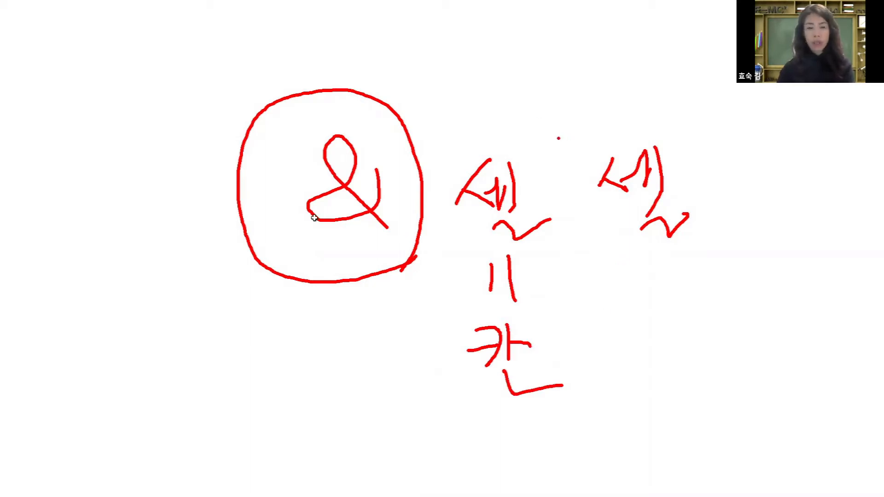
pyautogui.press('Escape')
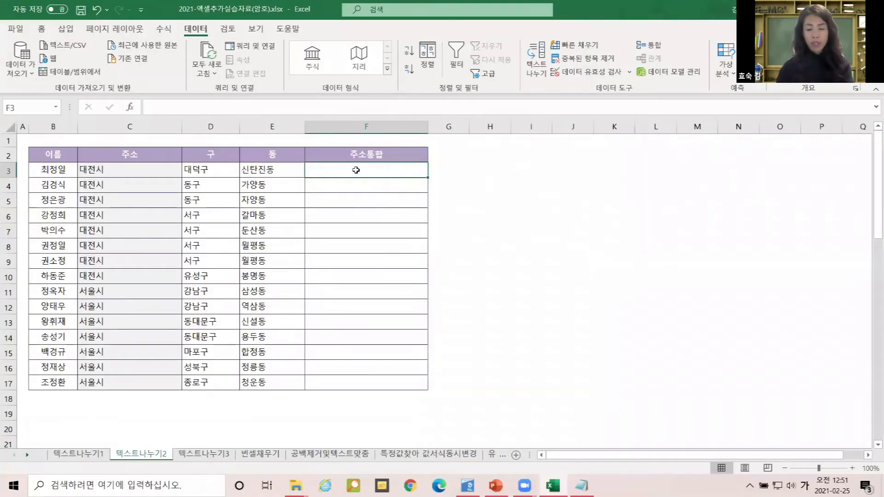
# - Combine the 주소, 구 and 동 of the first row in F3 with the formula =C3&D3&E3
pyautogui.write('=')
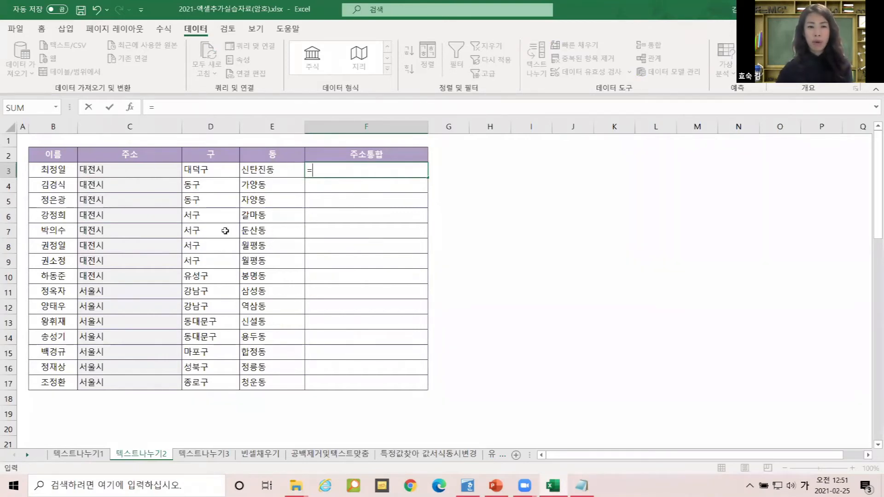
pyautogui.click(103, 170)
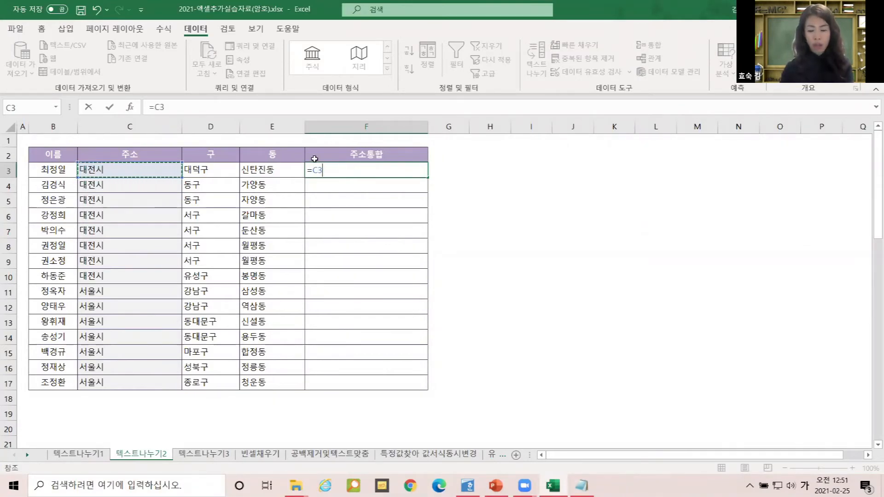
pyautogui.write('&')
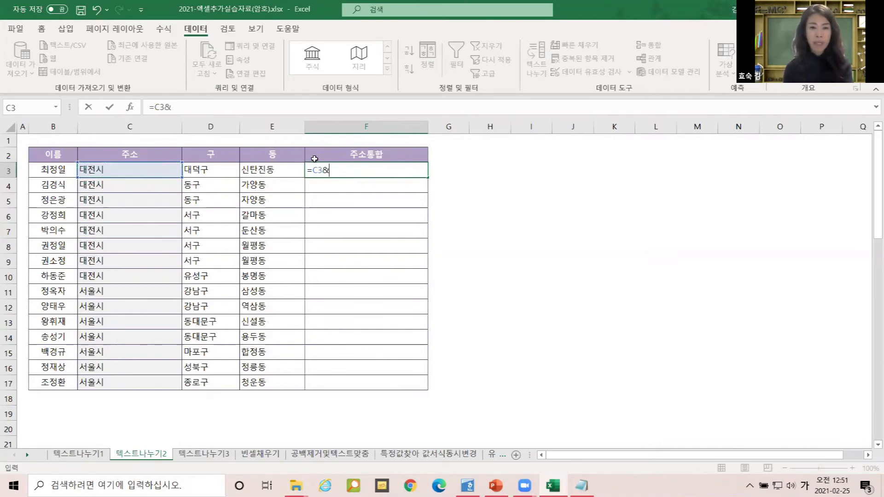
pyautogui.click(198, 170)
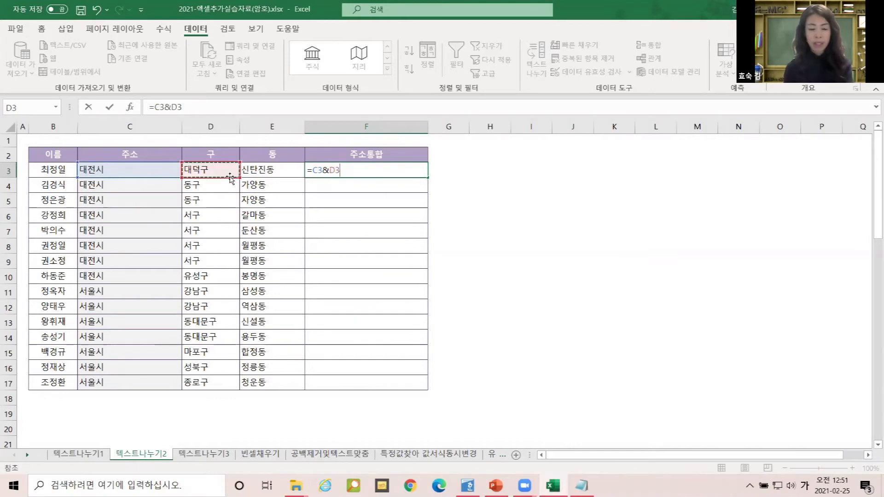
pyautogui.write('&')
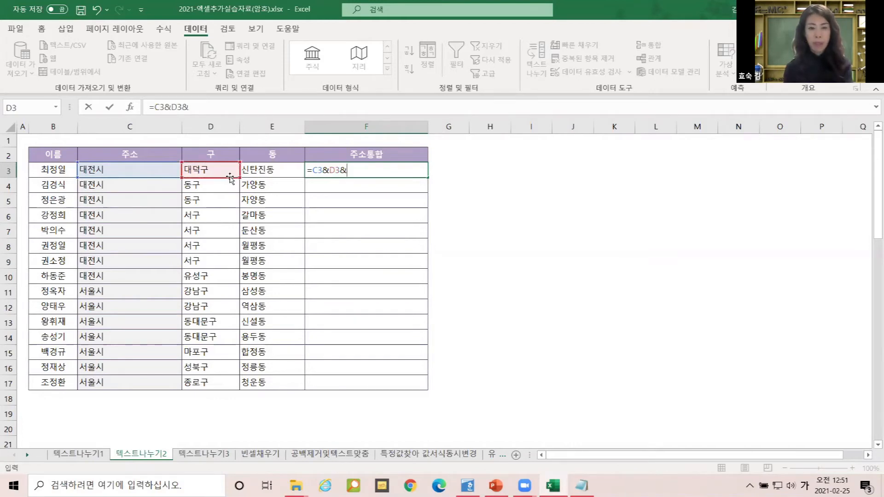
pyautogui.click(253, 170)
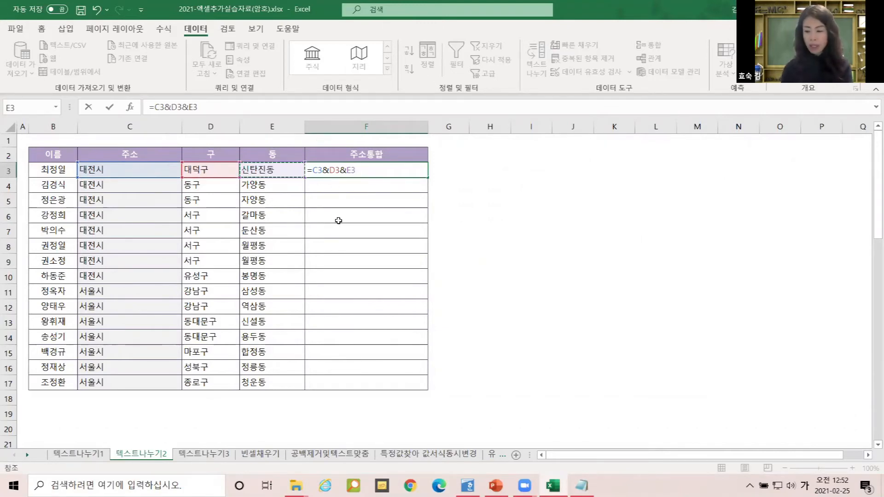
pyautogui.press('Return')
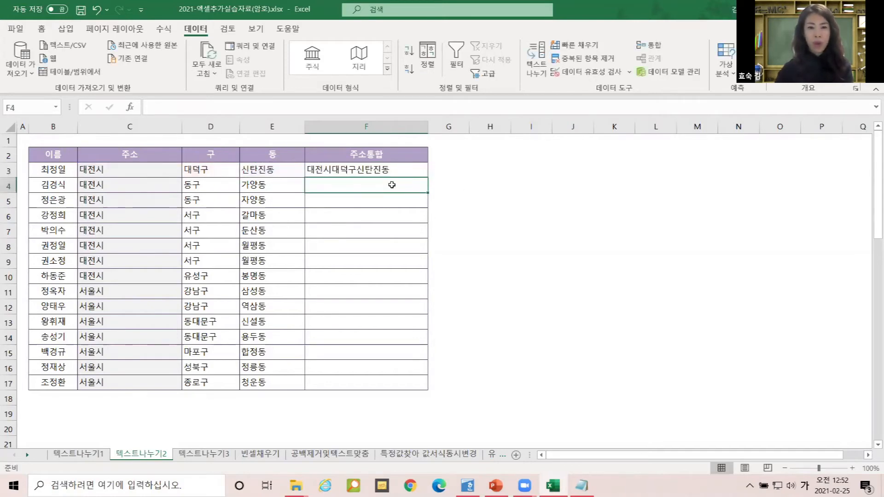
pyautogui.click(367, 174)
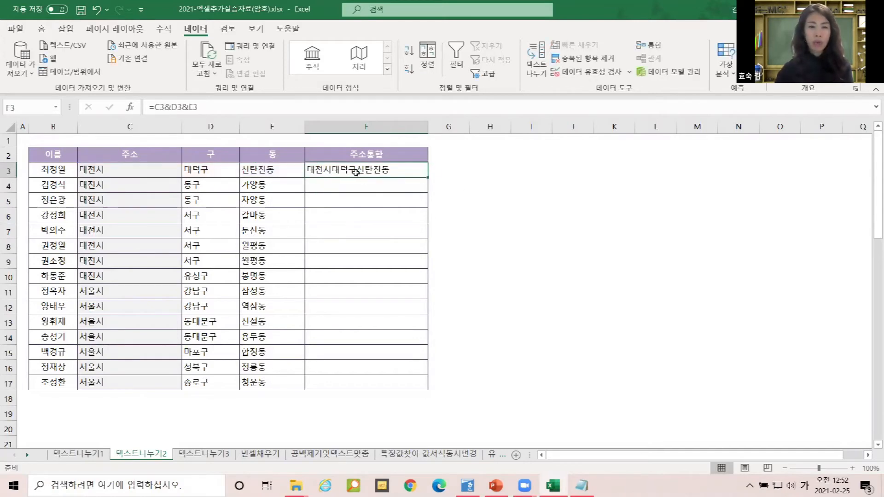
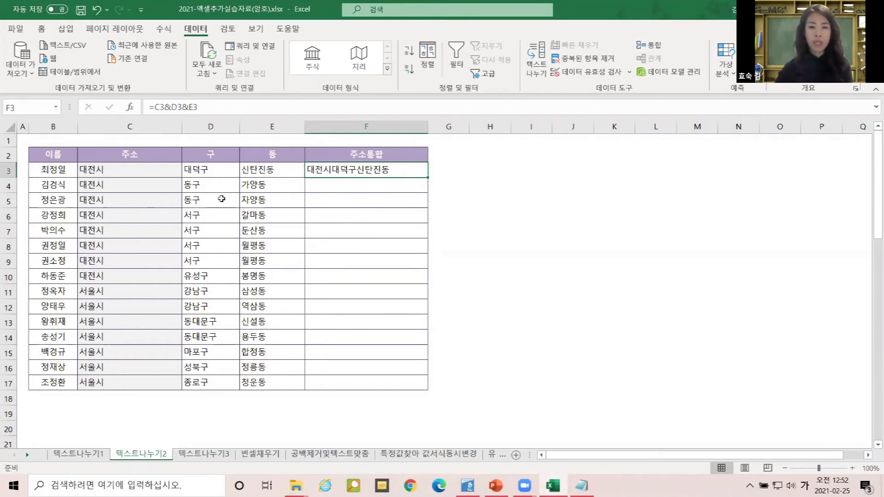
pyautogui.click(146, 171)
pyautogui.click(198, 172)
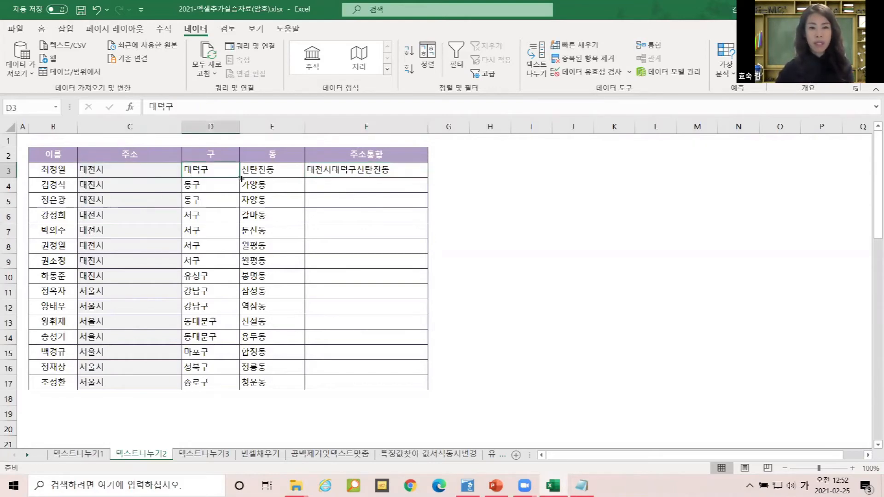
pyautogui.hotkey('alt', 'F4')
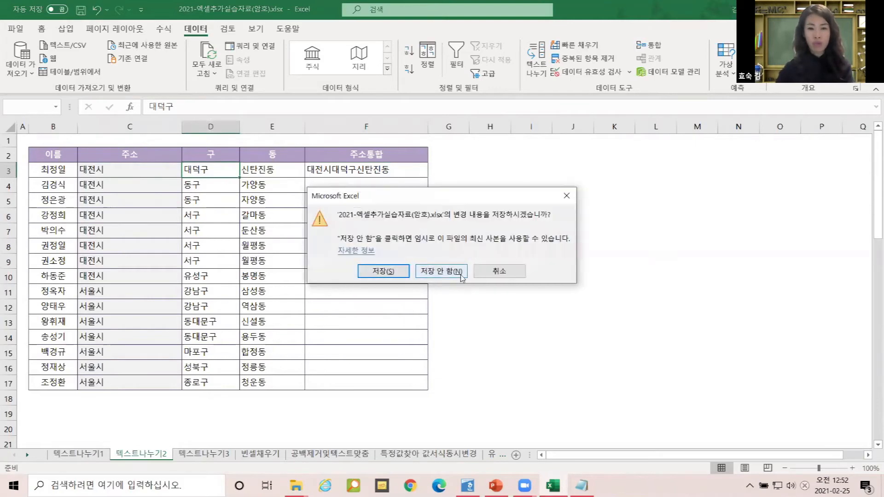
pyautogui.click(500, 271)
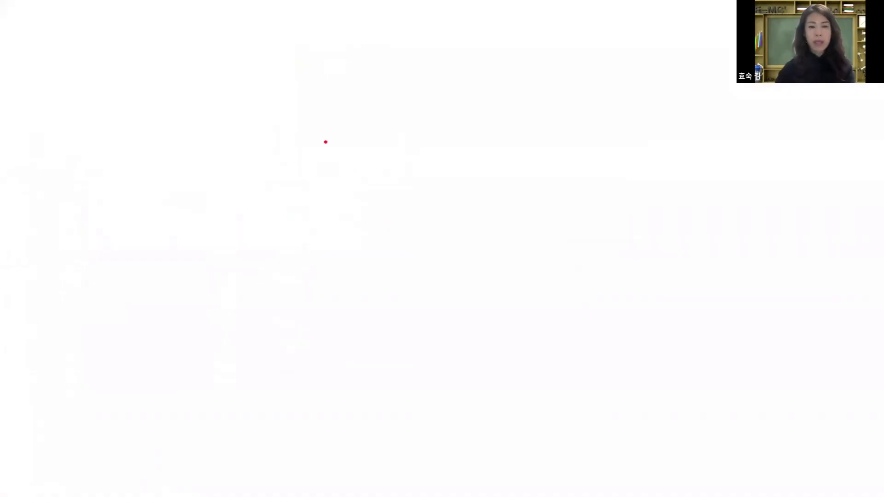
# - Sketch an underlined space symbol between double quotation marks on the blank screen, and clear the formula in F3
pyautogui.moveTo(275, 122)
pyautogui.mouseDown()
pyautogui.moveTo(281, 133)
pyautogui.moveTo(346, 136)
pyautogui.moveTo(343, 110)
pyautogui.moveTo(390, 131)
pyautogui.mouseUp()
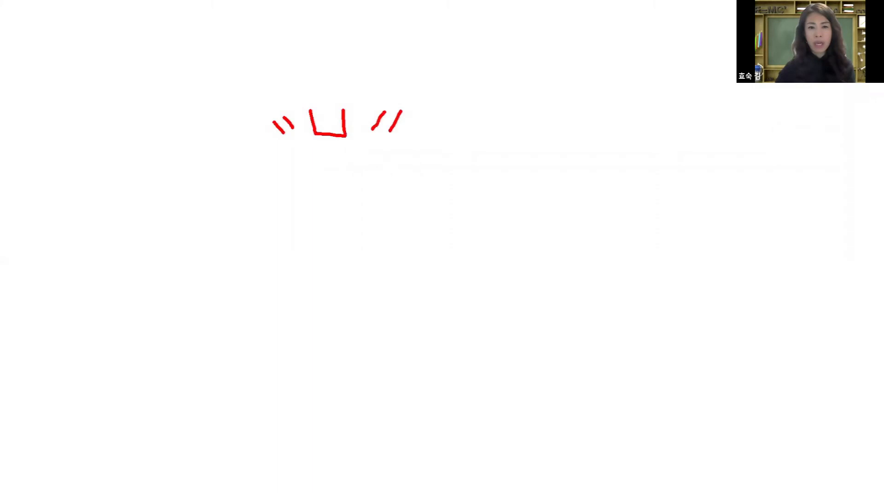
pyautogui.moveTo(251, 179); pyautogui.dragTo(434, 161)
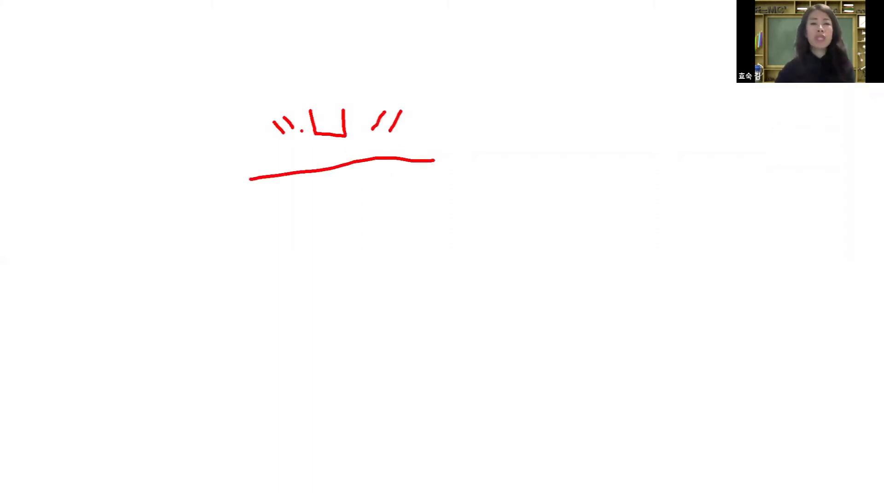
pyautogui.moveTo(299, 138)
pyautogui.mouseDown()
pyautogui.moveTo(266, 146)
pyautogui.moveTo(289, 108)
pyautogui.moveTo(300, 138)
pyautogui.mouseUp()
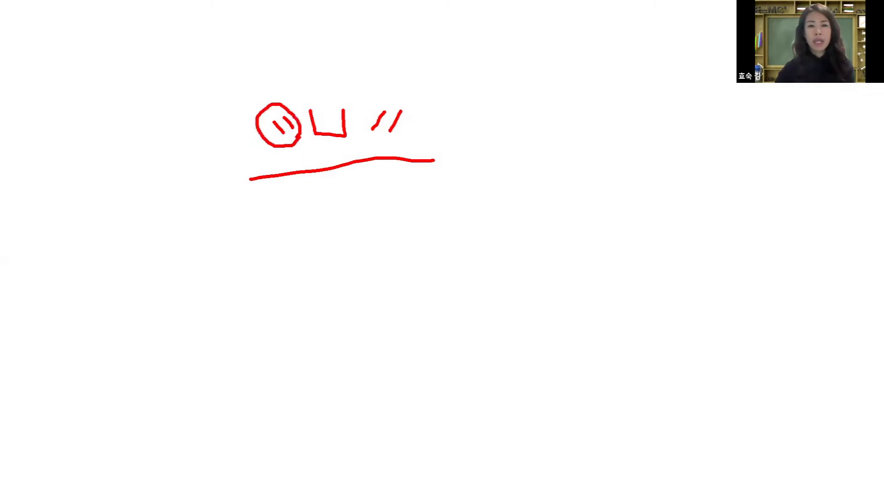
pyautogui.moveTo(397, 138)
pyautogui.mouseDown()
pyautogui.moveTo(368, 107)
pyautogui.moveTo(395, 156)
pyautogui.mouseUp()
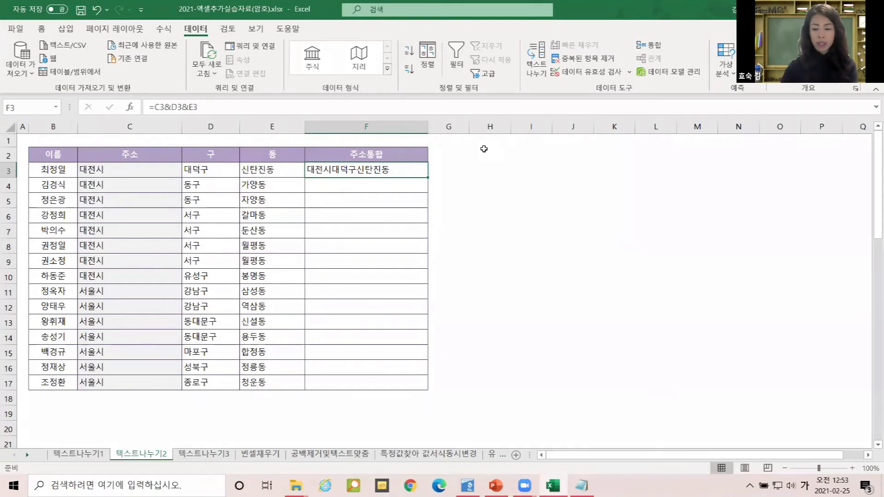
pyautogui.press('Delete')
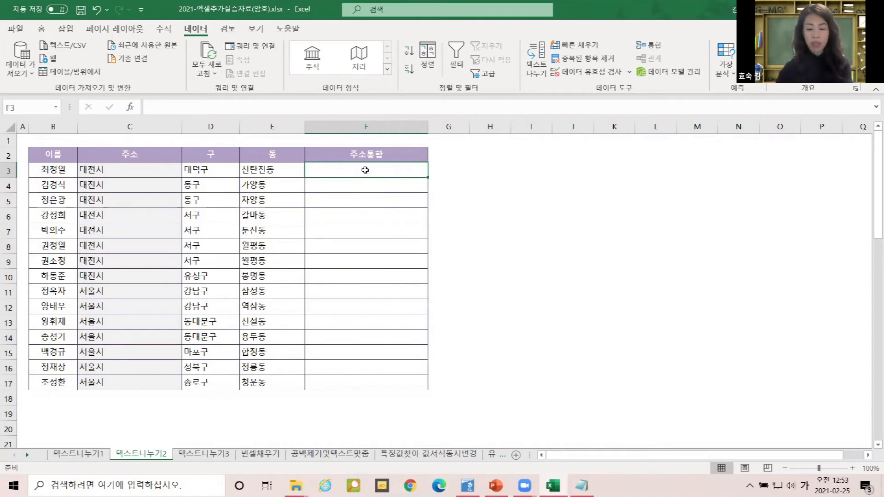
# - Begin the 주소통합 formula in F3 by joining C3 to a quoted space, =C3&" "
pyautogui.write('=')
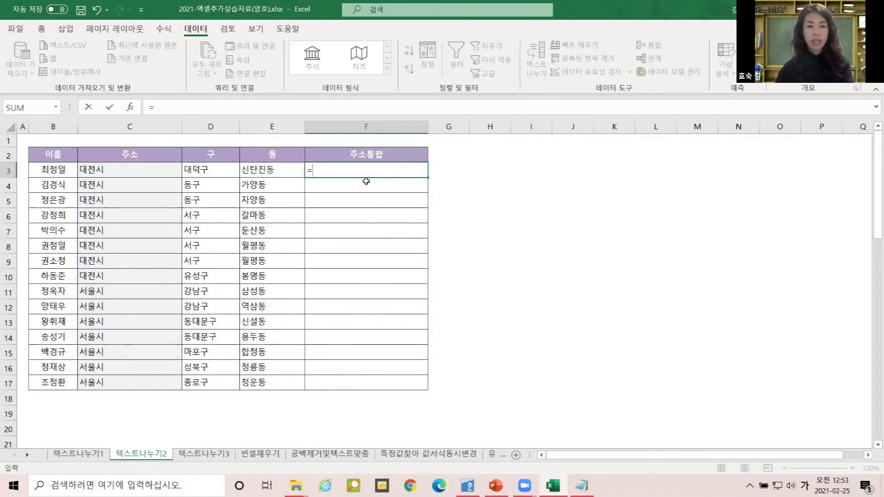
pyautogui.click(154, 170)
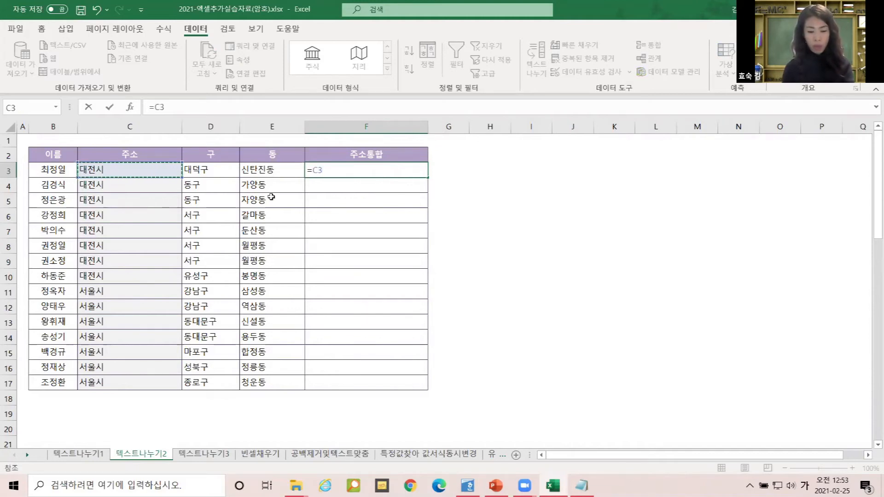
pyautogui.write('&')
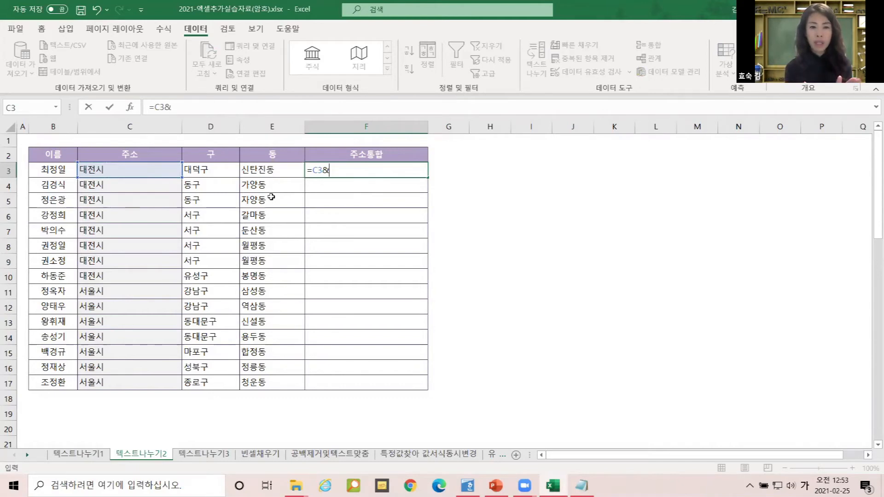
pyautogui.write('"')
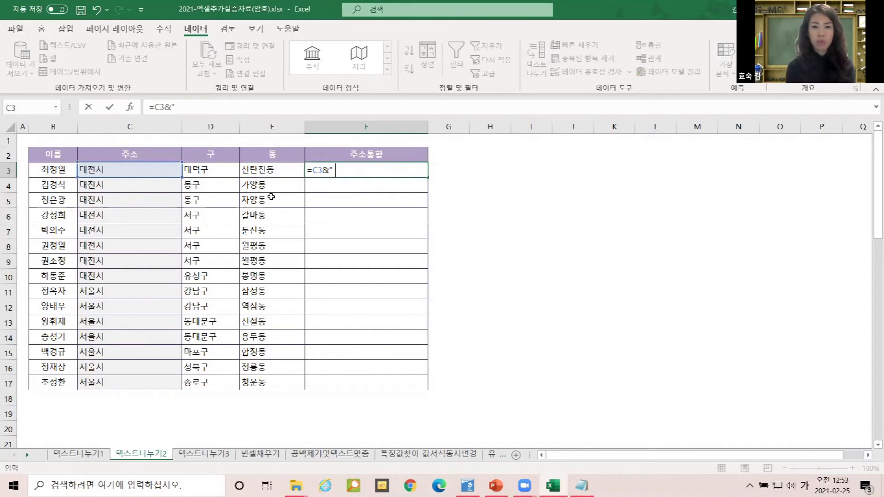
pyautogui.write(' "')
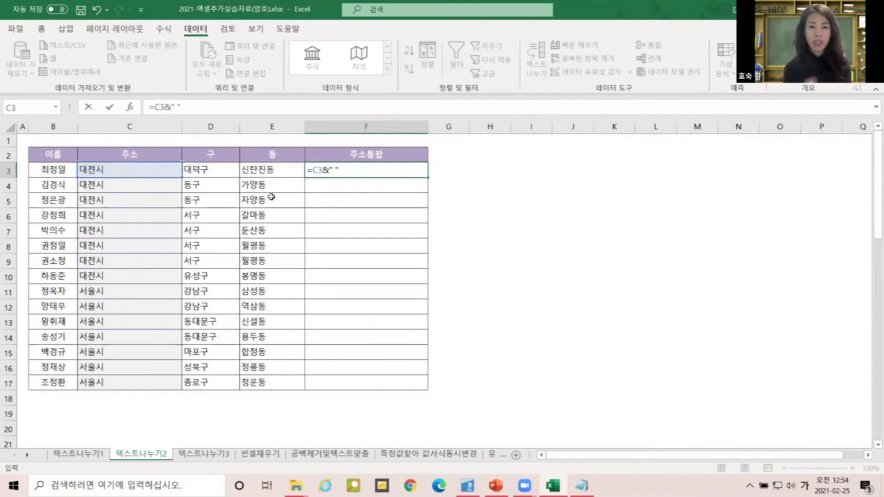
pyautogui.click(230, 169)
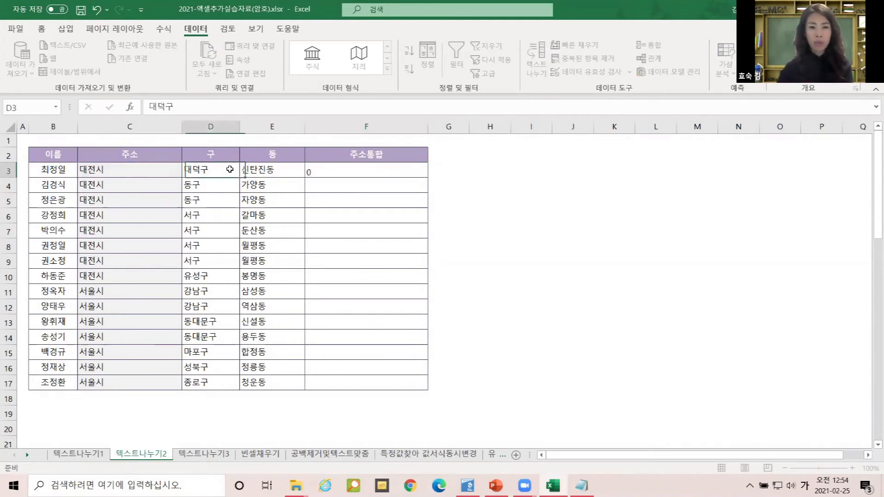
# - Extend the formula in F3 to =C3&" "&D3&" "&E3 so 주소, 구 and 동 are joined with spaces
pyautogui.click(339, 169)
pyautogui.press('F2')
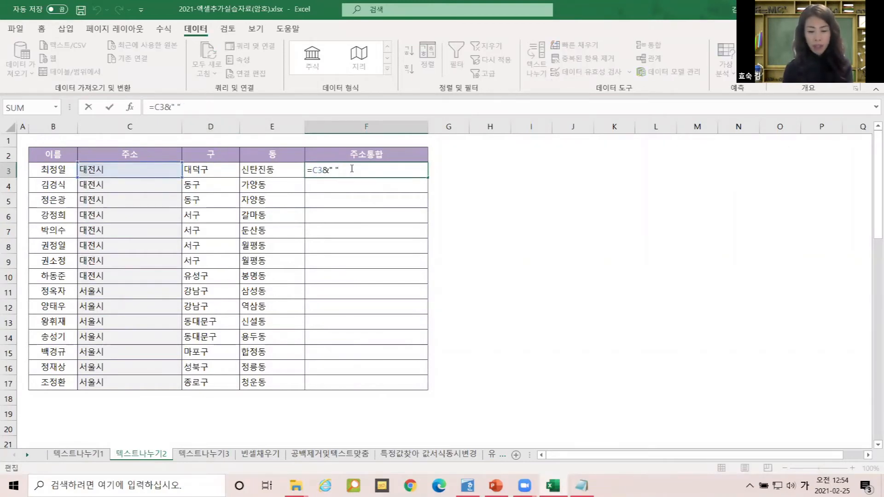
pyautogui.write('&')
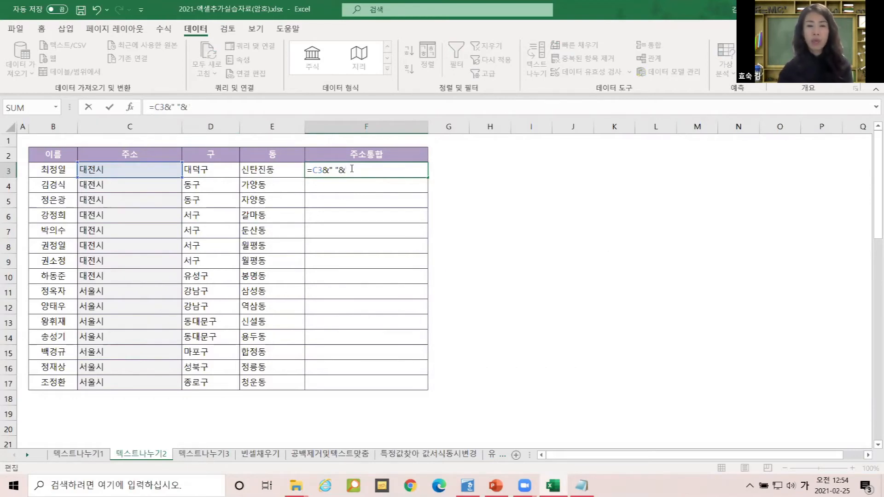
pyautogui.click(219, 171)
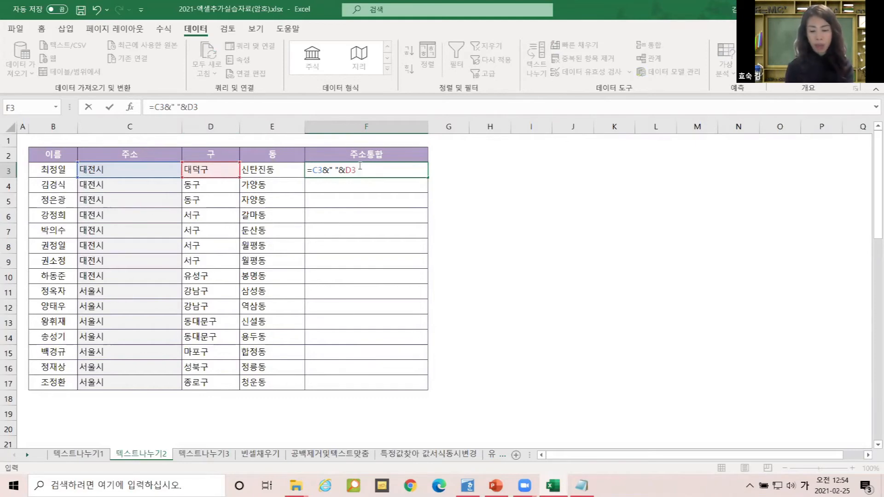
pyautogui.write('"')
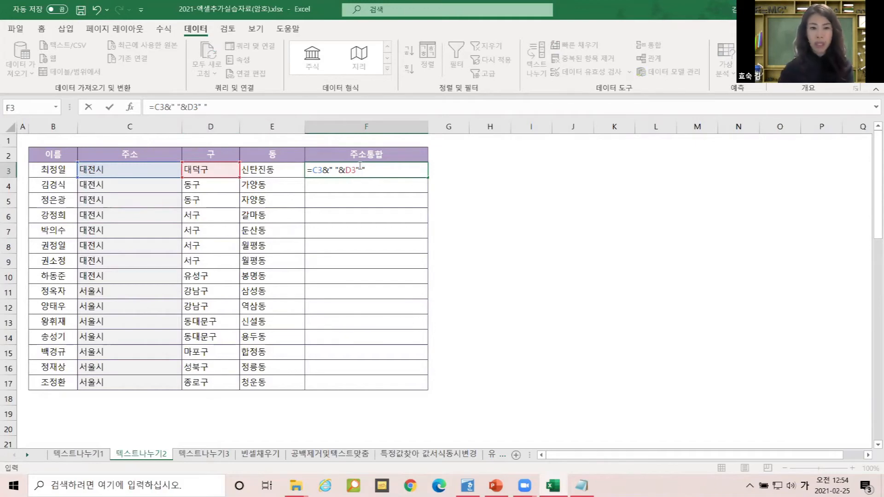
pyautogui.moveTo(329, 170); pyautogui.dragTo(353, 170)
pyautogui.click(362, 170)
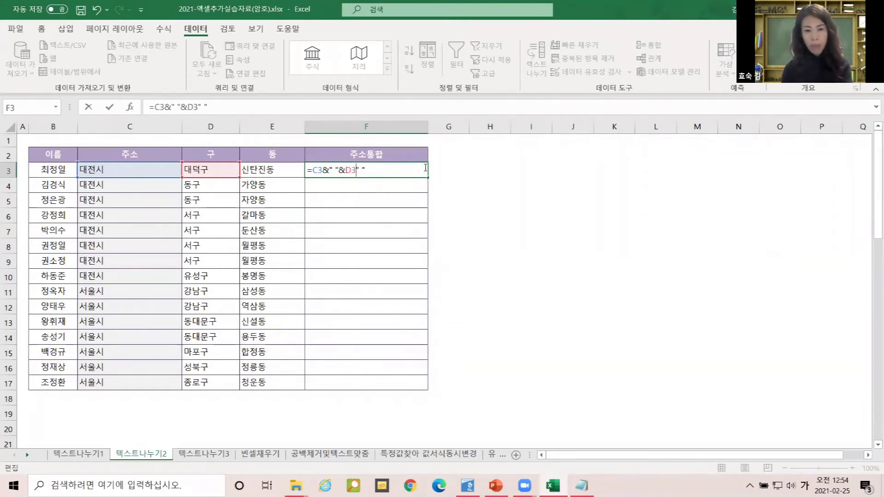
pyautogui.write('&')
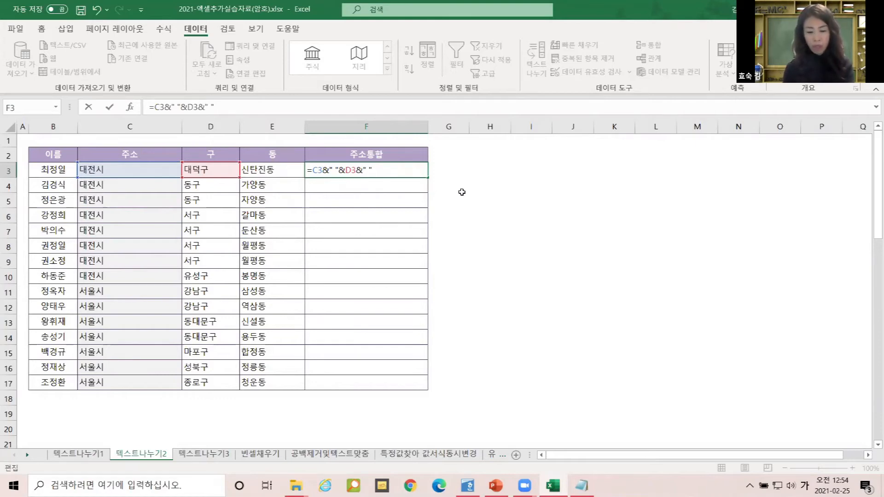
pyautogui.write('&')
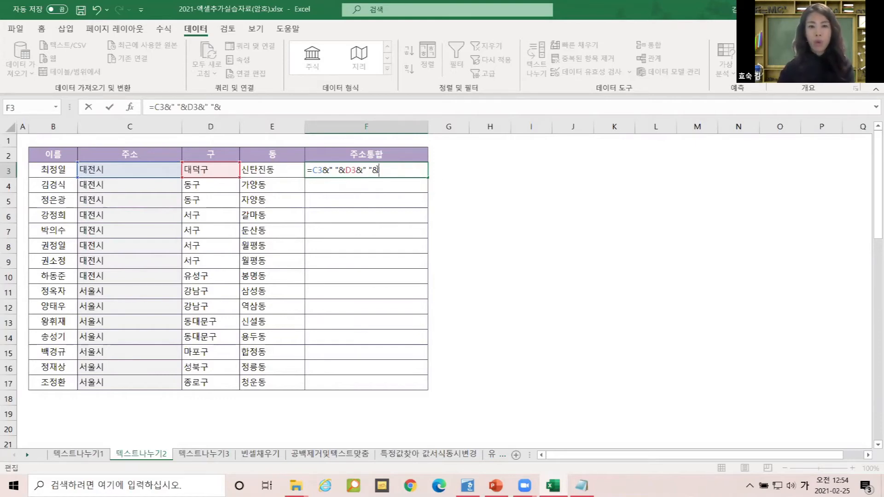
pyautogui.click(265, 170)
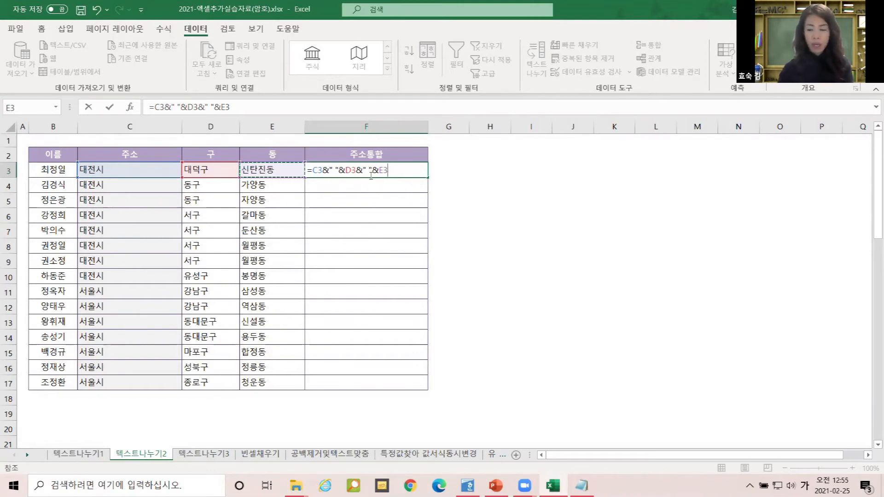
pyautogui.hotkey('ctrl', 'Return')
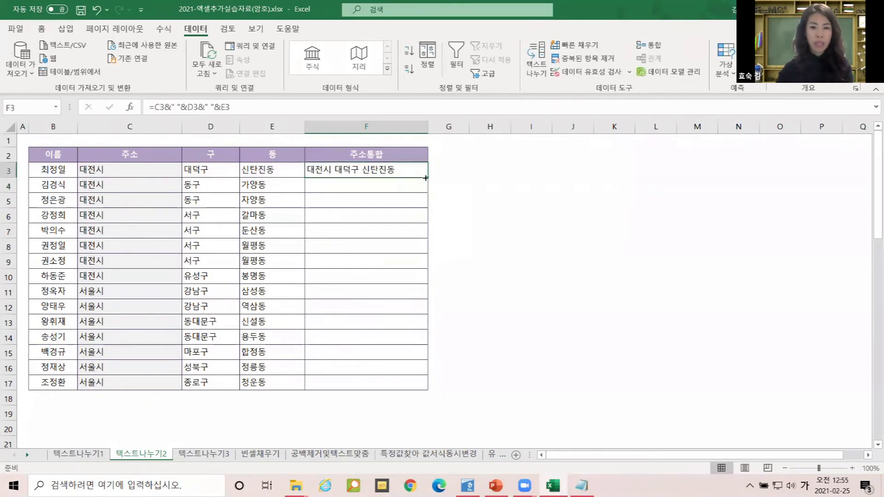
# - Review the formula in F3 and fill it down the 주소통합 column to F17
pyautogui.moveTo(428, 175)
pyautogui.mouseDown()
pyautogui.moveTo(429, 334)
pyautogui.moveTo(437, 186)
pyautogui.moveTo(429, 178)
pyautogui.mouseUp()
pyautogui.doubleClick(391, 168)
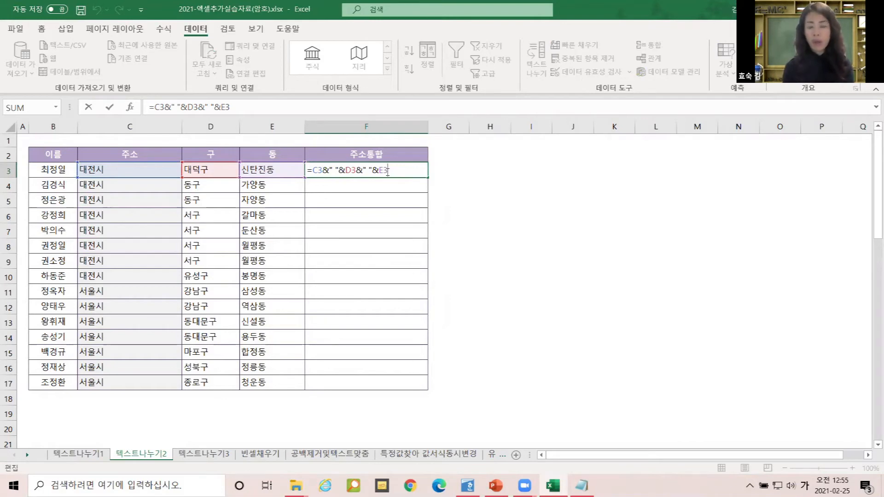
pyautogui.press('Return')
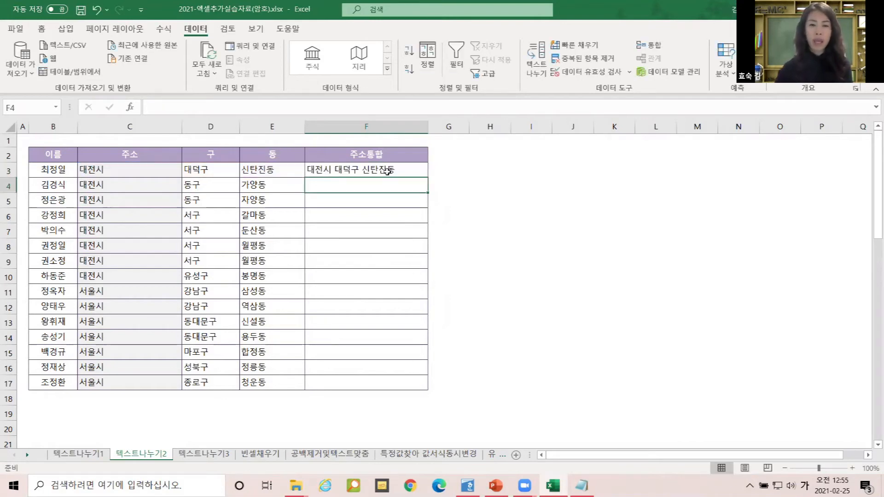
pyautogui.click(388, 171)
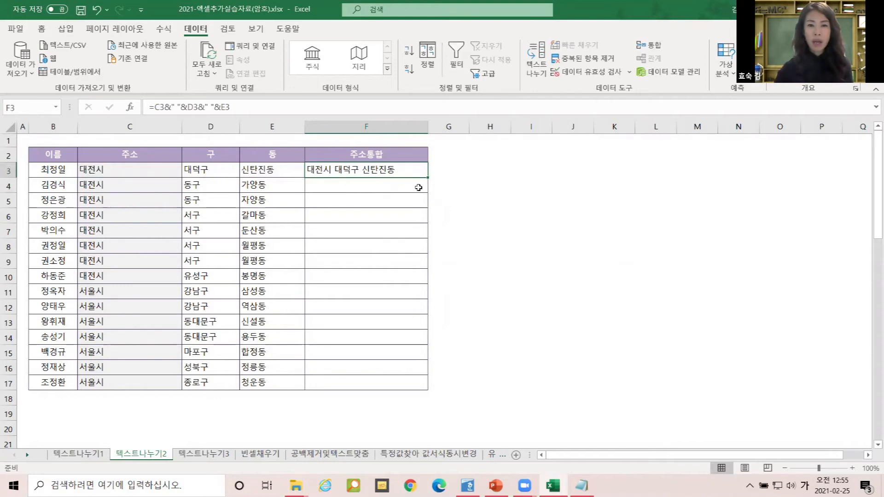
pyautogui.doubleClick(384, 169)
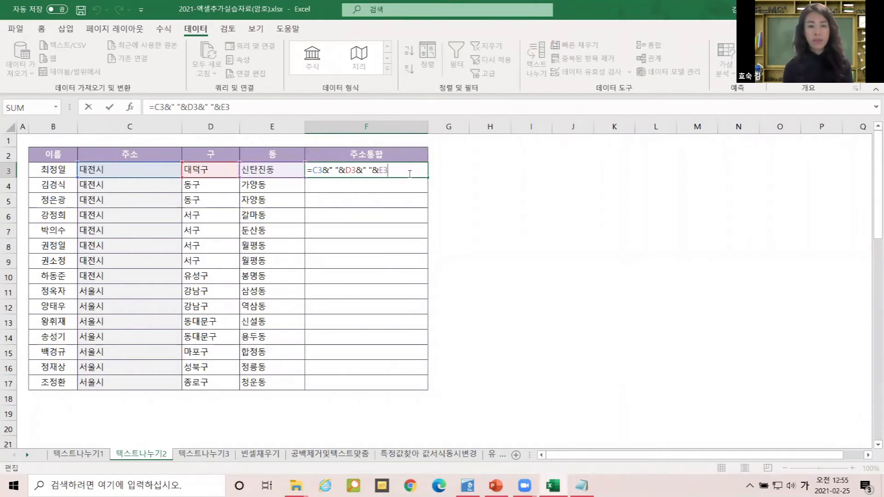
pyautogui.press('Escape')
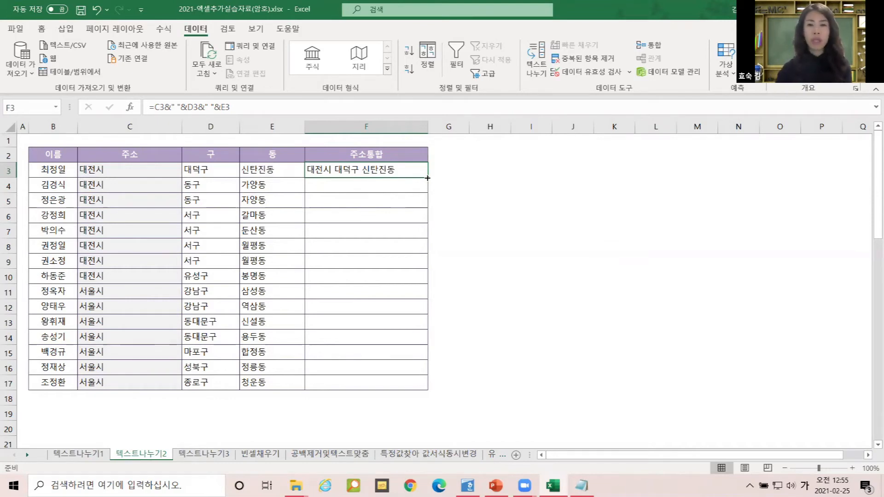
pyautogui.moveTo(427, 177)
pyautogui.mouseDown()
pyautogui.moveTo(420, 319)
pyautogui.moveTo(431, 176)
pyautogui.mouseUp()
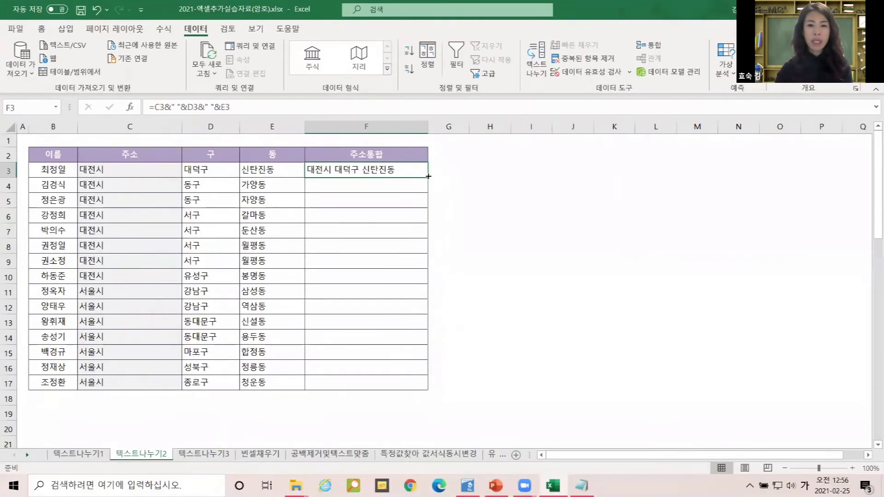
pyautogui.moveTo(429, 176); pyautogui.dragTo(428, 177)
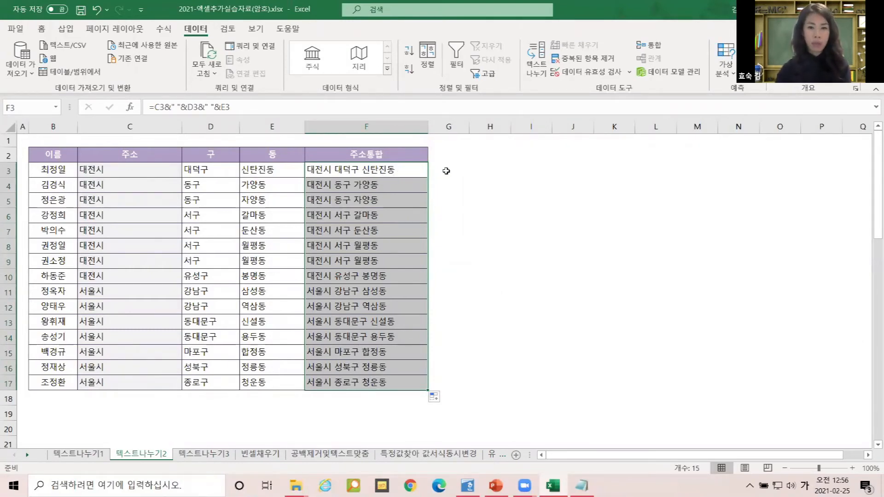
# - Enter the headings 시, 군 and 동 in G2, H2 and I2 beside 주소통합
pyautogui.click(447, 171)
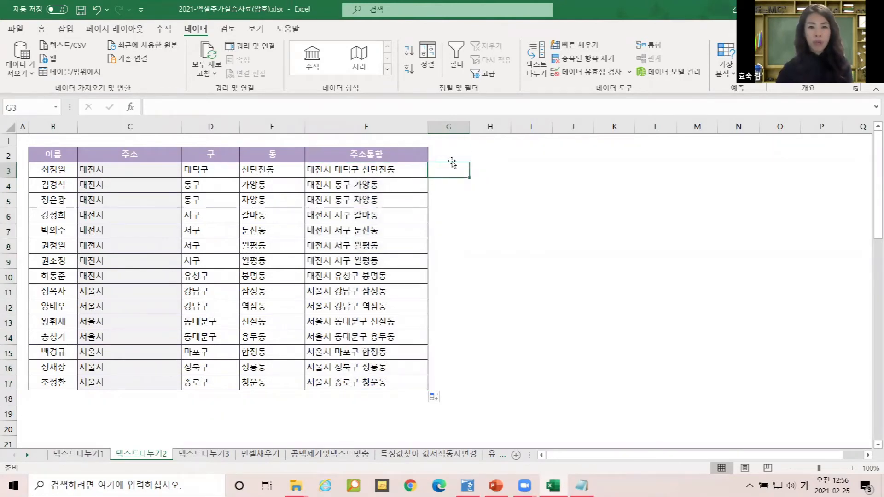
pyautogui.click(453, 156)
pyautogui.write('시')
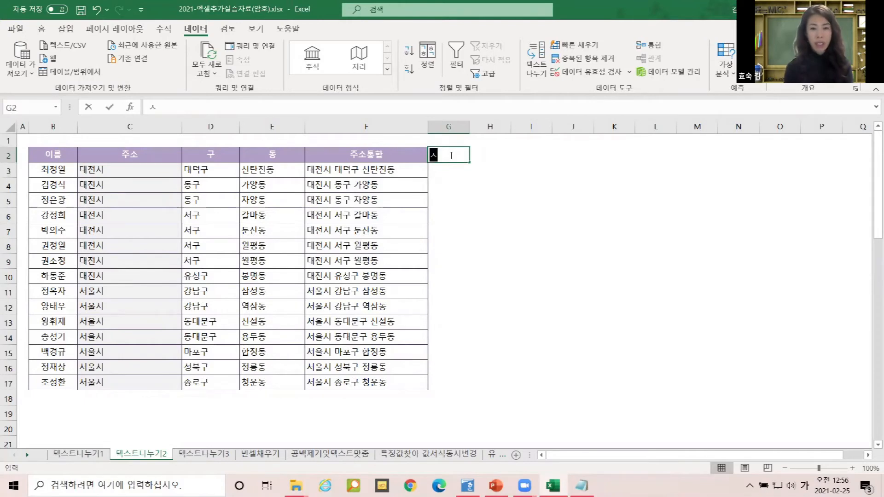
pyautogui.click(492, 156)
pyautogui.write('순')
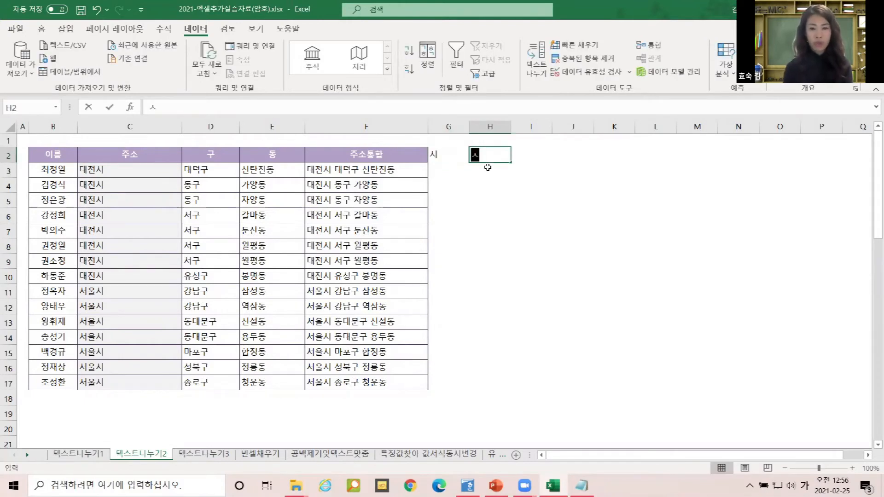
pyautogui.press('BackSpace')
pyautogui.write('군')
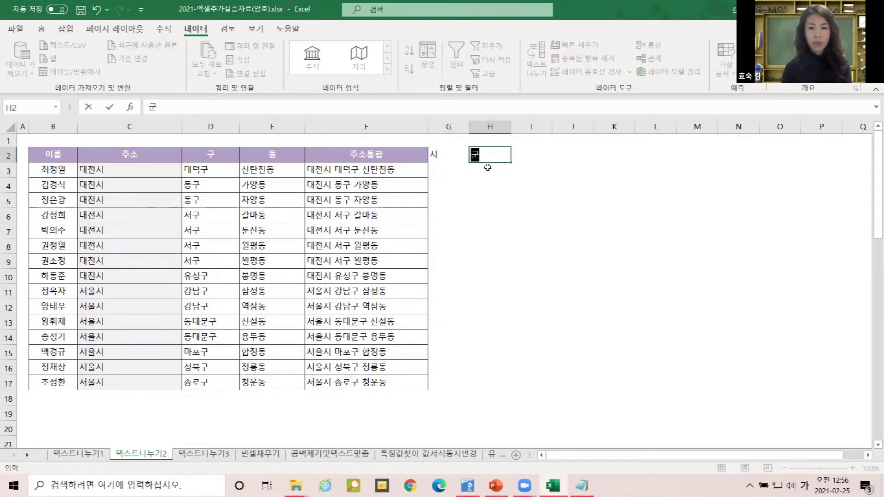
pyautogui.click(545, 157)
pyautogui.write('구')
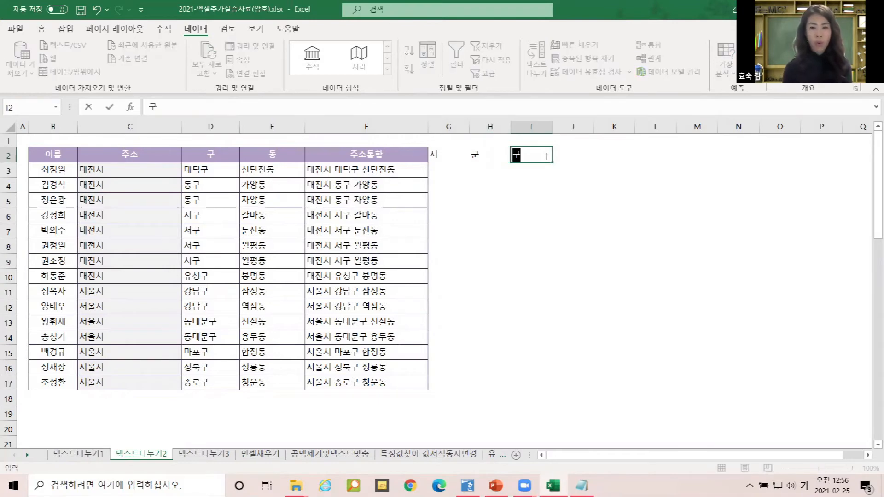
pyautogui.click(573, 199)
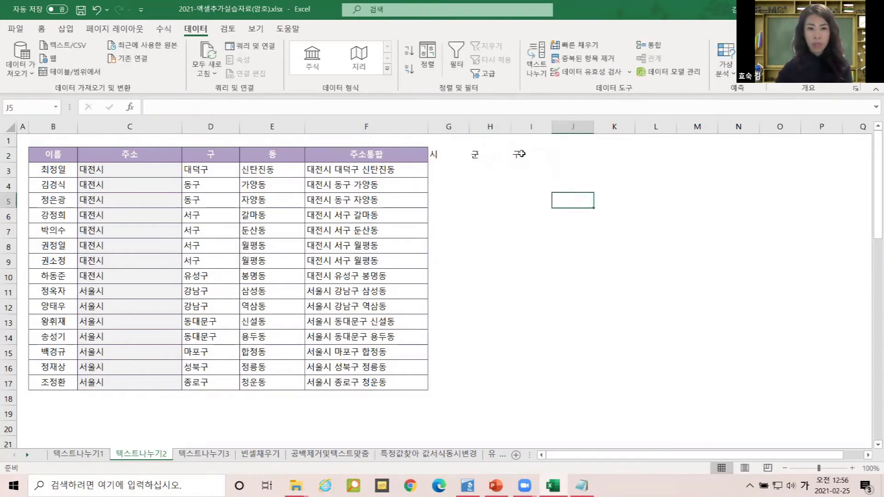
pyautogui.click(520, 154)
pyautogui.write('동')
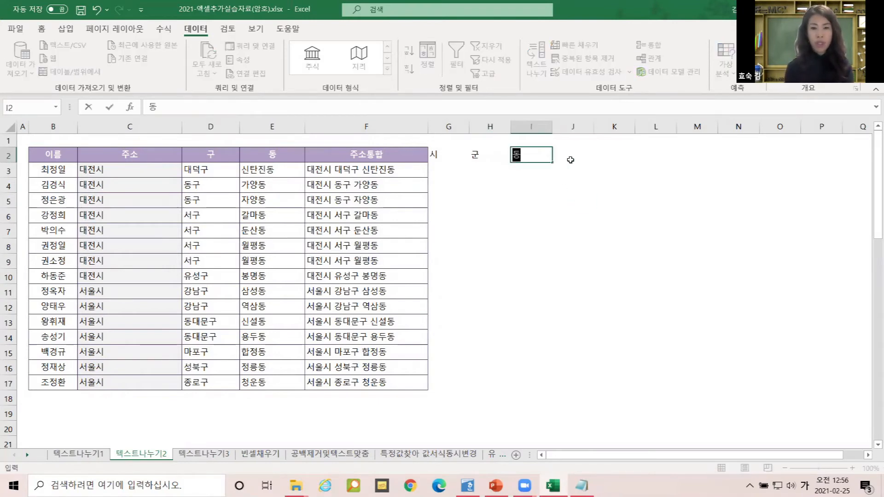
pyautogui.click(523, 182)
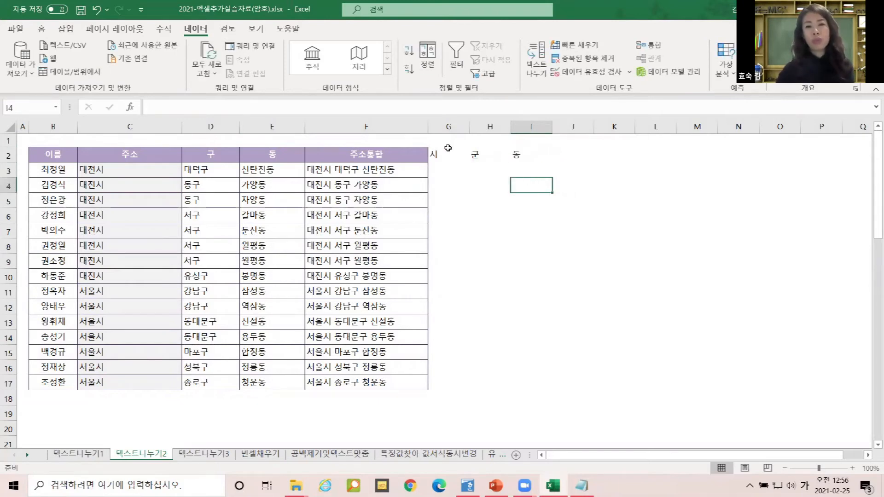
# - Try to split the 주소통합 cells F3:F17 with 텍스트 나누기, using 구분 기호로 분리됨 and the 공백 delimiter
pyautogui.click(444, 168)
pyautogui.moveTo(388, 171); pyautogui.dragTo(382, 382)
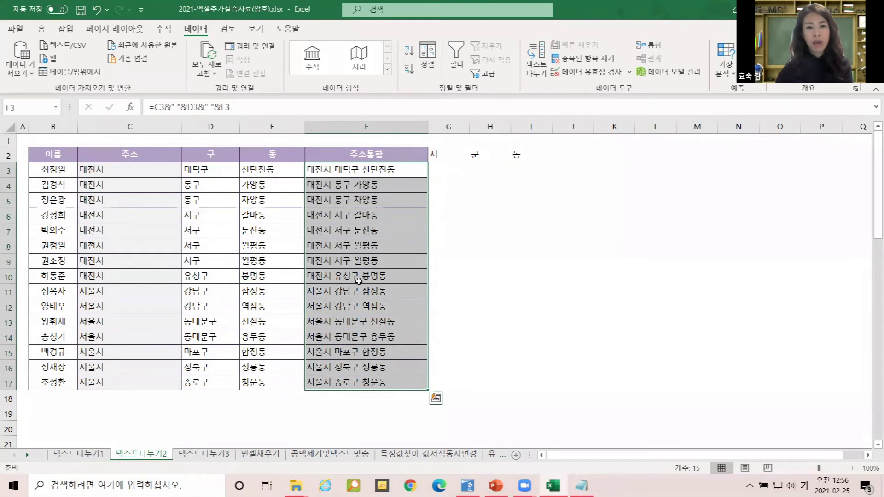
pyautogui.hotkey('ctrl', 'q')
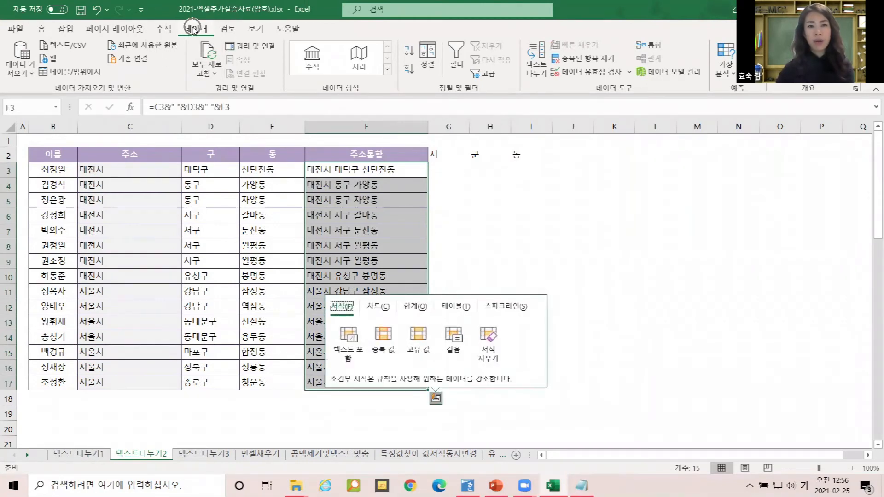
pyautogui.click(541, 69)
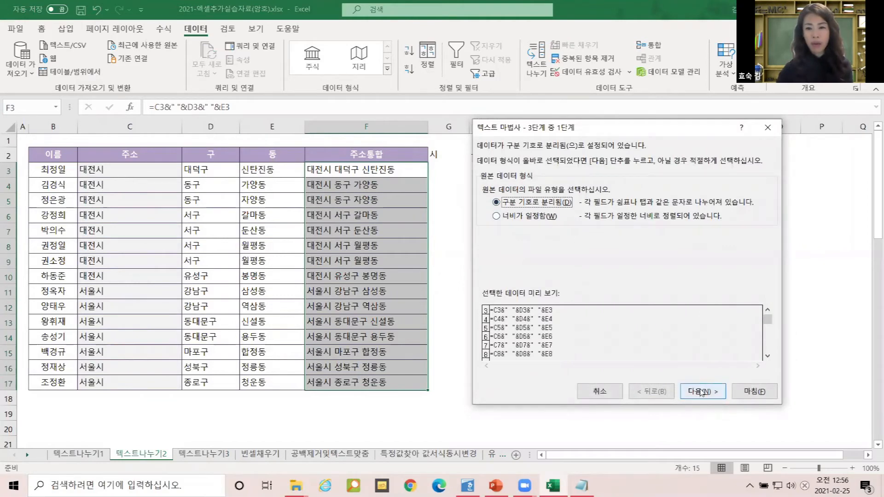
pyautogui.click(702, 392)
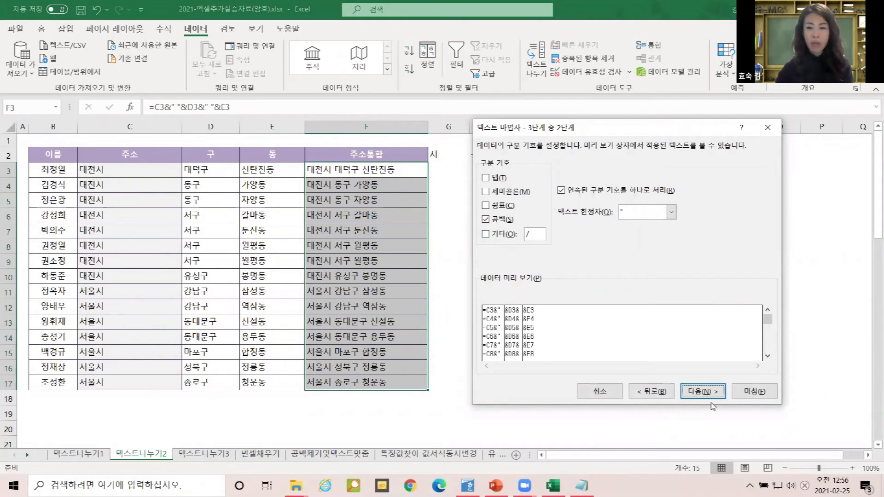
pyautogui.click(744, 392)
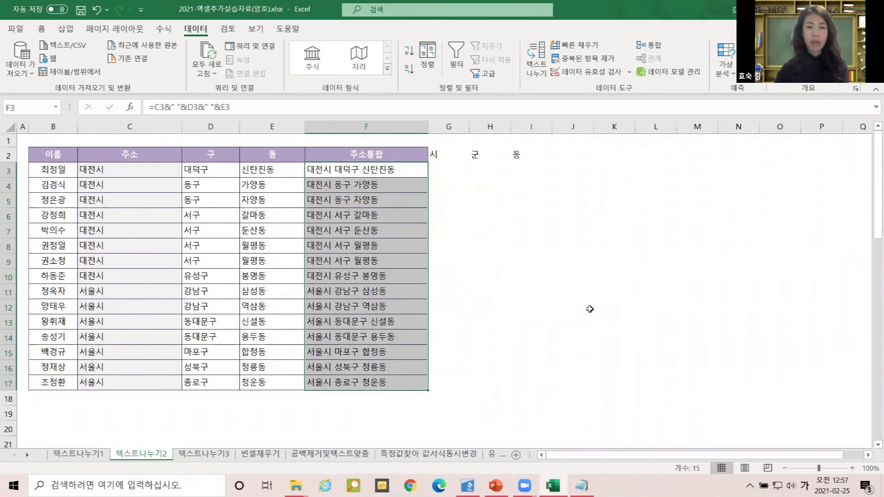
# - Examine the formulas behind the individual 주소통합 cells from F3 down to F10
pyautogui.click(390, 214)
pyautogui.click(337, 169)
pyautogui.press('Down')
pyautogui.press('Down')
pyautogui.press('Down')
pyautogui.press('Down')
pyautogui.press('Down')
pyautogui.press('Down')
pyautogui.press('Down')
pyautogui.press('Down')
pyautogui.click(333, 170)
pyautogui.click(343, 201)
pyautogui.click(346, 214)
pyautogui.click(351, 258)
pyautogui.click(351, 272)
pyautogui.click(339, 171)
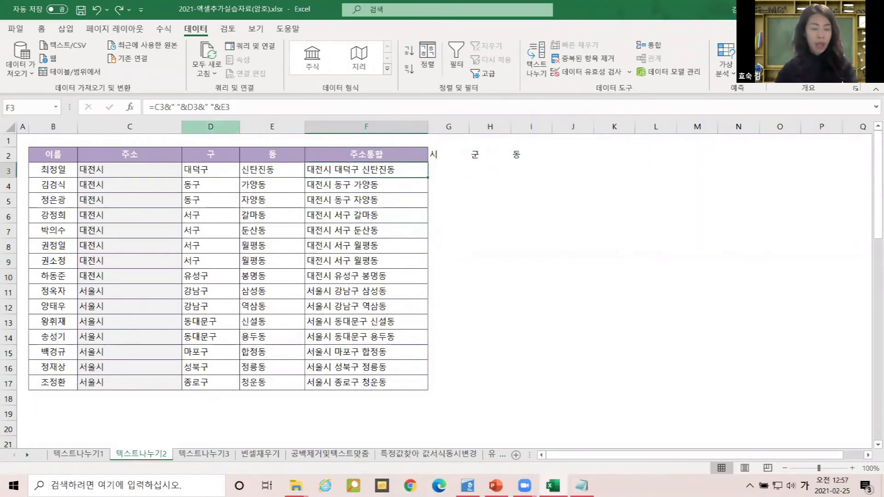
# - Compare the joining formula behind F3 with the combined address the cell displays
pyautogui.hotkey('ctrl', '1')
pyautogui.click(174, 106)
pyautogui.moveTo(92, 79)
pyautogui.mouseDown()
pyautogui.moveTo(178, 122)
pyautogui.moveTo(319, 141)
pyautogui.moveTo(334, 154)
pyautogui.mouseUp()
pyautogui.moveTo(151, 126)
pyautogui.mouseDown()
pyautogui.moveTo(132, 131)
pyautogui.moveTo(115, 69)
pyautogui.moveTo(146, 123)
pyautogui.moveTo(86, 87)
pyautogui.moveTo(130, 84)
pyautogui.mouseUp()
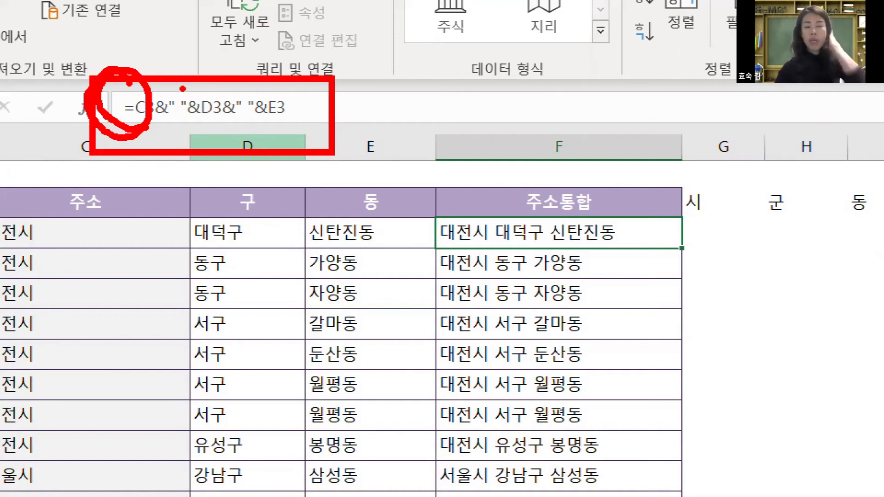
pyautogui.press('Escape')
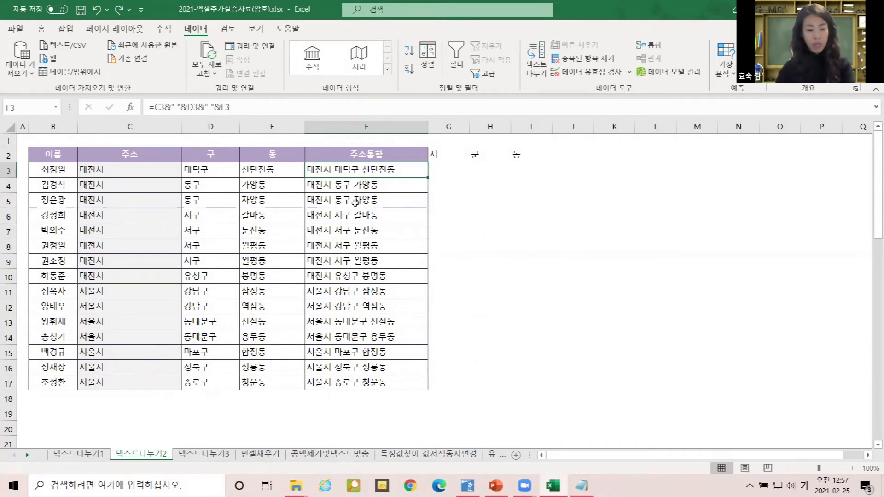
pyautogui.moveTo(309, 160); pyautogui.dragTo(422, 180)
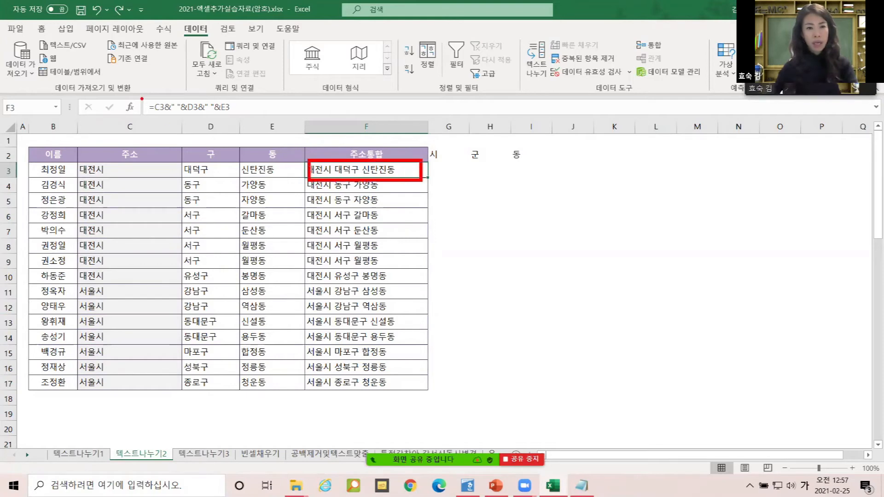
pyautogui.moveTo(140, 97); pyautogui.dragTo(242, 125)
pyautogui.moveTo(289, 160); pyautogui.dragTo(306, 181)
pyautogui.moveTo(421, 180); pyautogui.dragTo(422, 182)
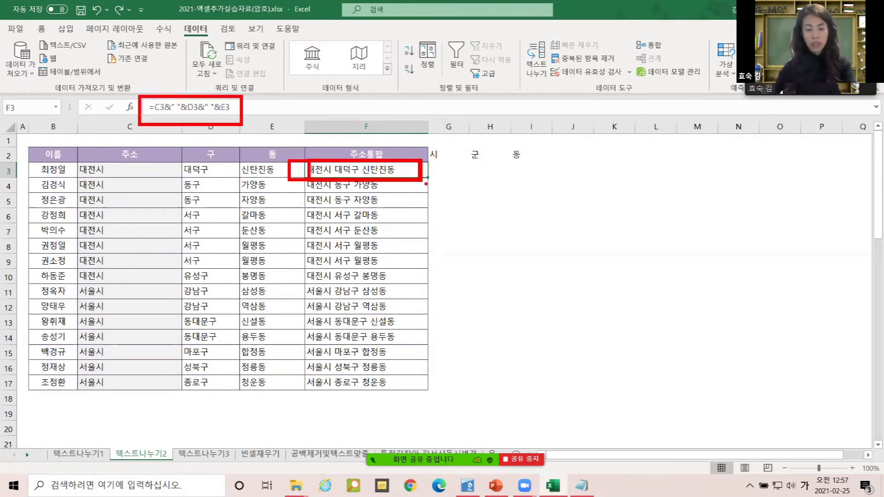
pyautogui.press('Escape')
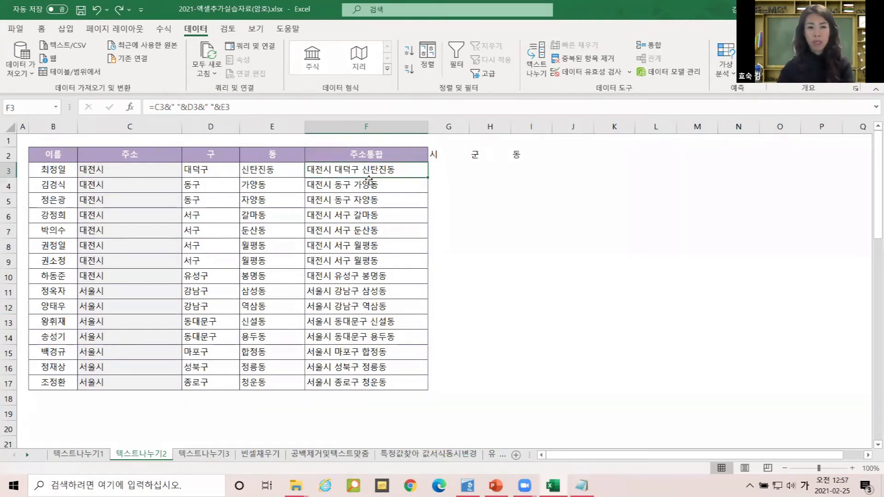
# - Copy the 주소통합 cells F3:F17 and paste them back over themselves as values only
pyautogui.moveTo(350, 169); pyautogui.dragTo(385, 382)
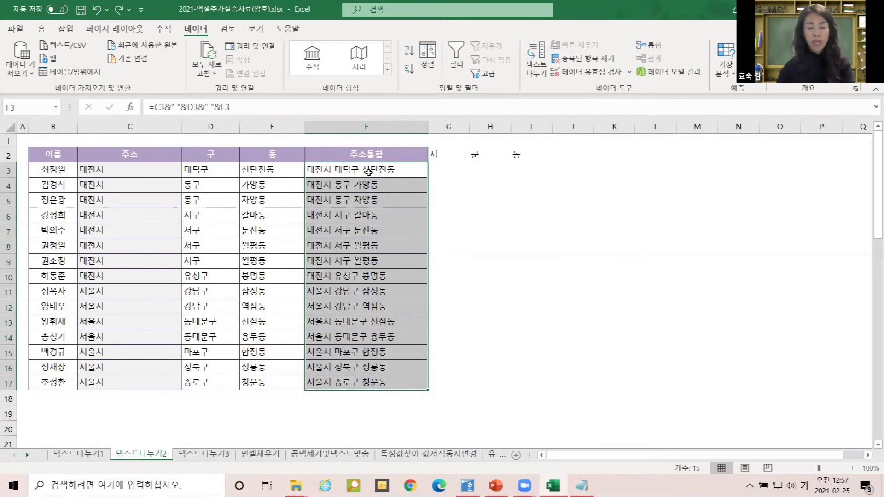
pyautogui.hotkey('ctrl', 'c')
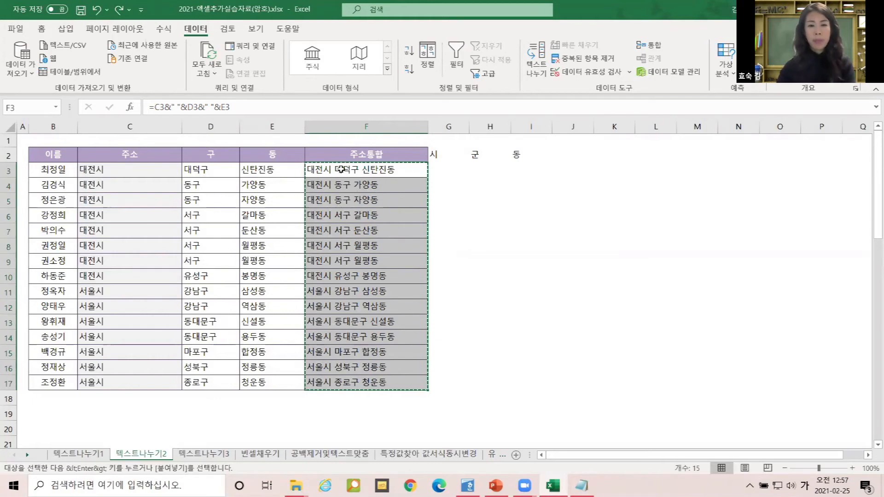
pyautogui.click(342, 169)
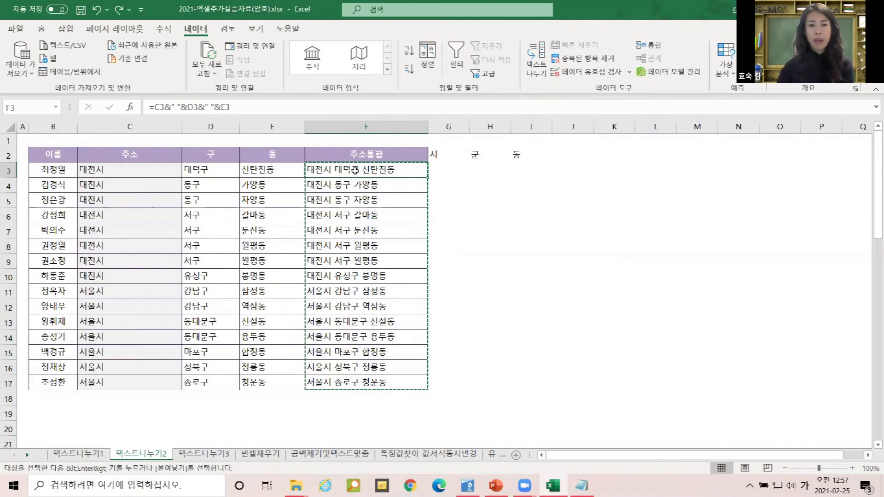
pyautogui.rightClick(355, 170)
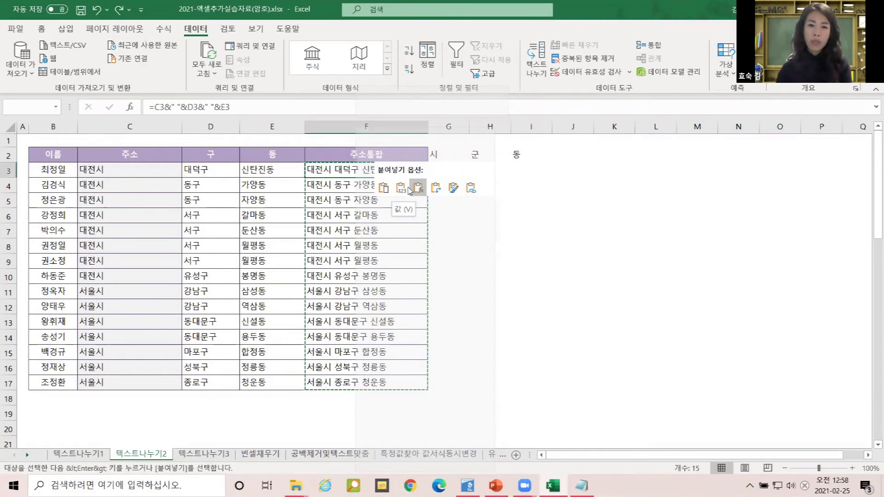
pyautogui.click(401, 189)
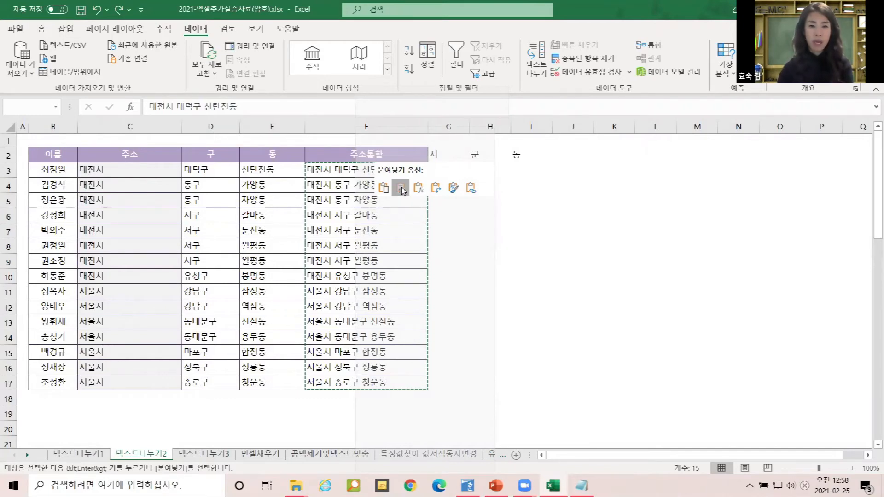
pyautogui.click(402, 189)
# - Check the stored contents of F3, F4 and F6 in the 주소통합 column
pyautogui.click(399, 173)
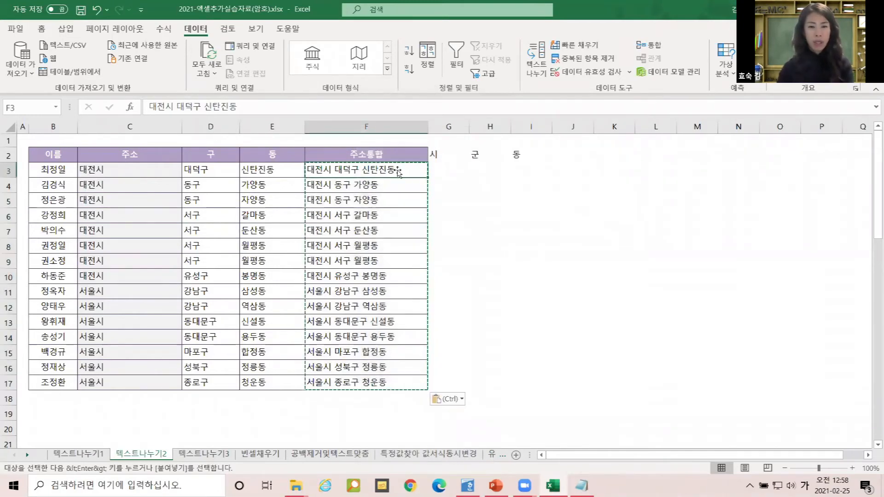
pyautogui.click(204, 108)
pyautogui.click(373, 186)
pyautogui.click(193, 102)
pyautogui.click(356, 211)
pyautogui.click(197, 109)
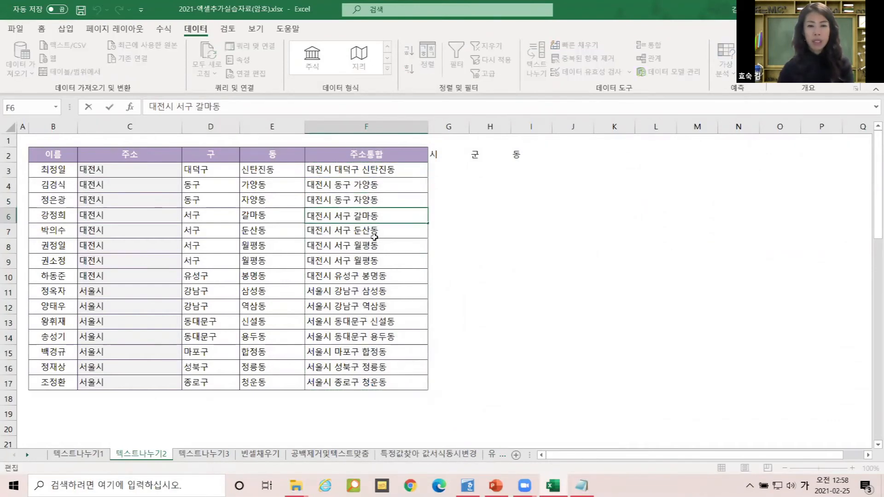
pyautogui.click(352, 176)
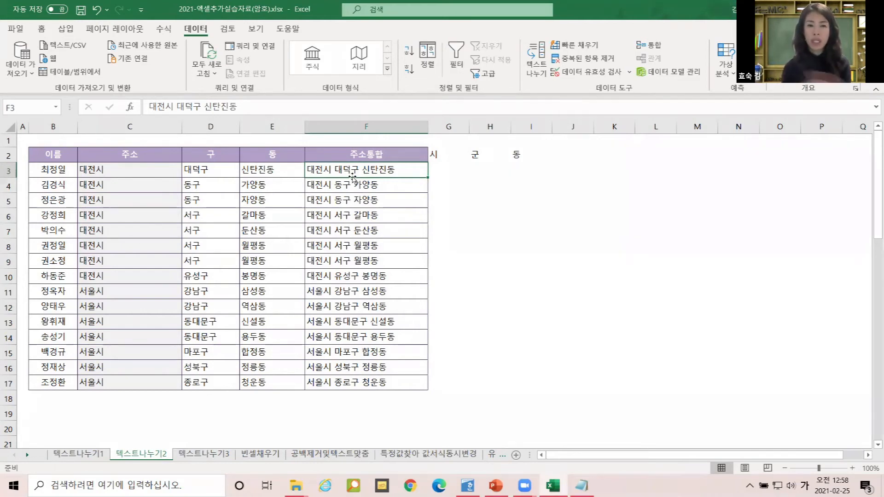
# - Split F3:F17 with 텍스트 나누기, using 구분 기호로 분리됨, the 공백 delimiter, 일반 format and destination $F$3
pyautogui.moveTo(373, 174); pyautogui.dragTo(388, 387)
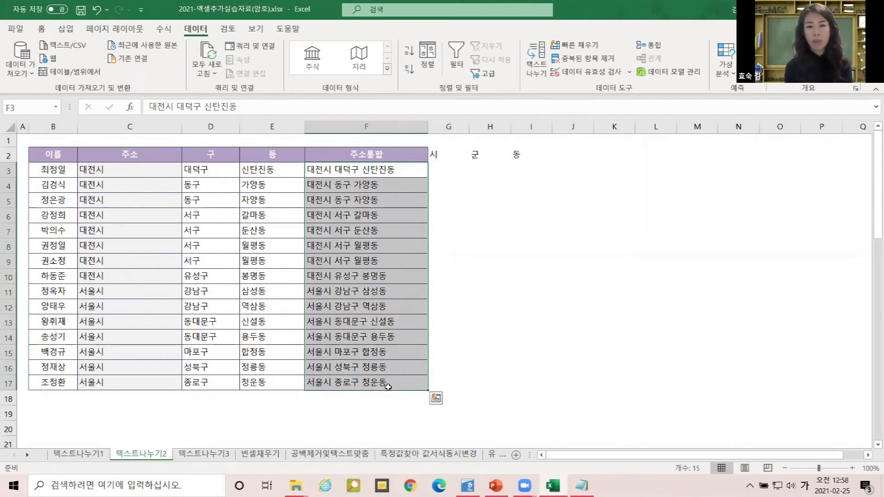
pyautogui.click(537, 71)
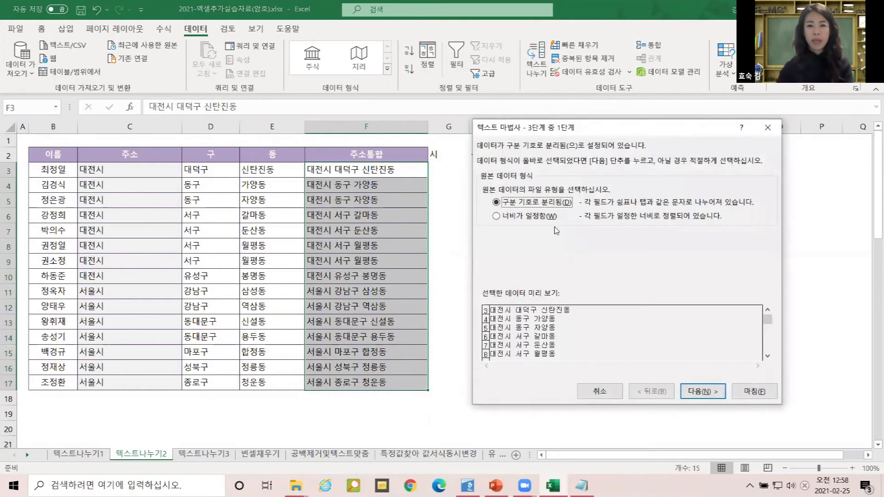
pyautogui.click(700, 393)
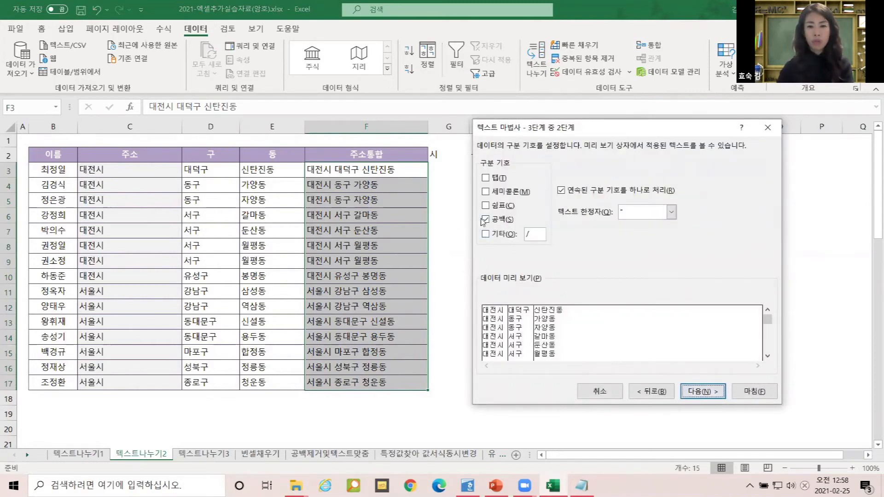
pyautogui.click(706, 394)
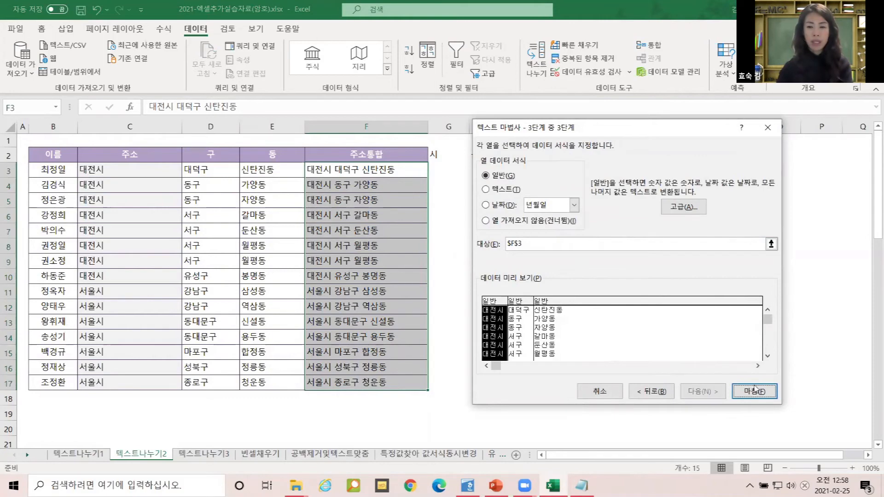
pyautogui.click(755, 392)
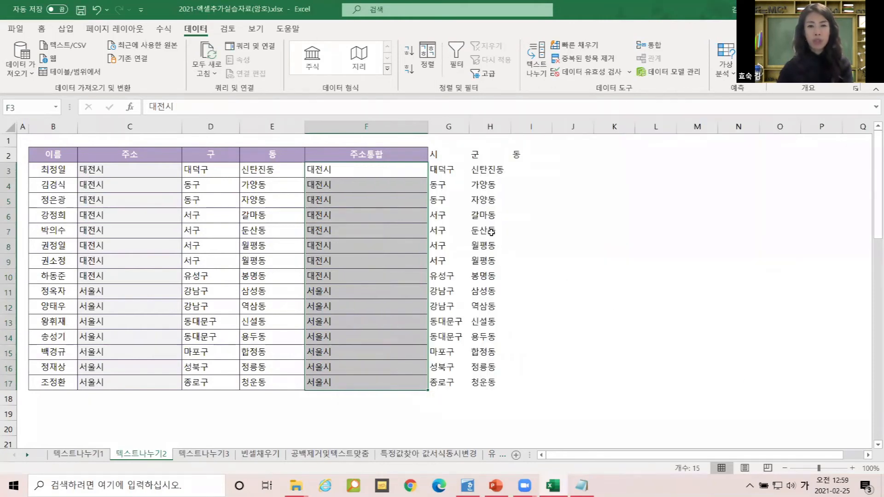
# - Review the split address parts in columns F, G and H against the headings in row 2
pyautogui.click(491, 232)
pyautogui.click(389, 189)
pyautogui.click(404, 285)
pyautogui.moveTo(490, 305); pyautogui.dragTo(483, 293)
pyautogui.click(408, 193)
pyautogui.moveTo(392, 174); pyautogui.dragTo(391, 383)
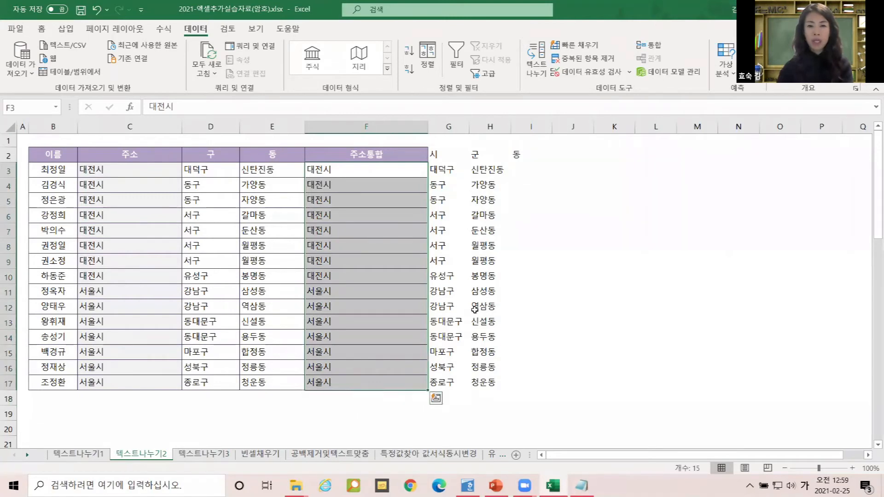
pyautogui.moveTo(448, 170); pyautogui.dragTo(475, 309)
pyautogui.click(566, 216)
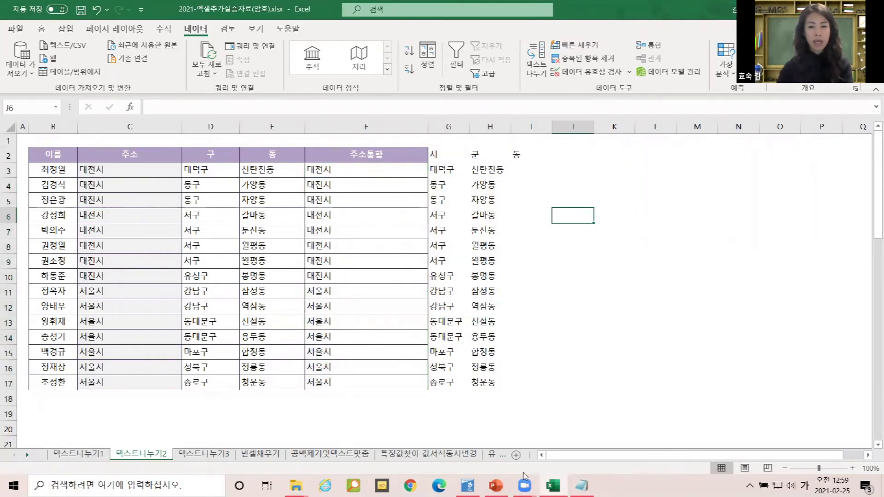
# - Go to the 텍스트나누기3 sheet and examine the first 설립연월 value in E2
pyautogui.click(378, 479)
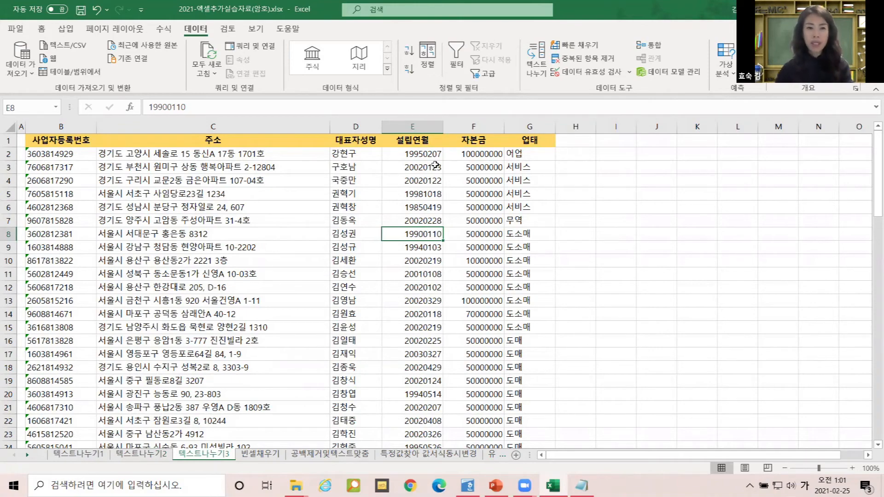
pyautogui.click(405, 154)
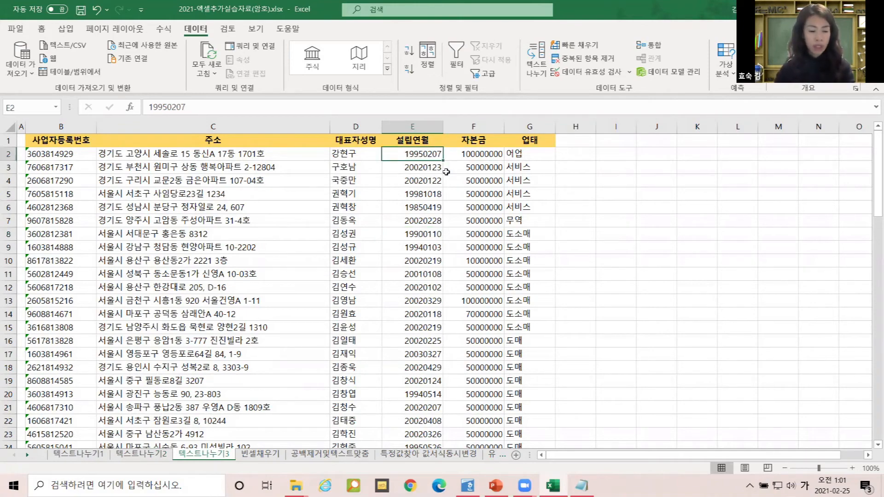
pyautogui.hotkey('ctrl', '1')
pyautogui.click(421, 159)
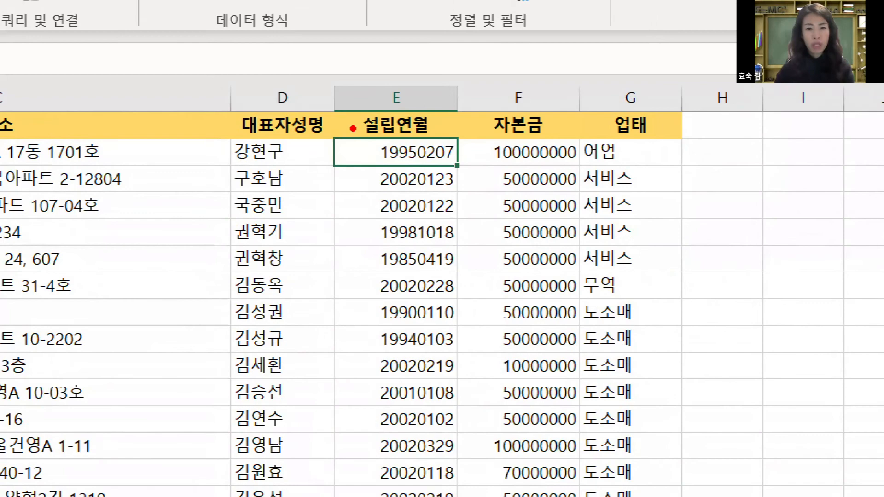
pyautogui.moveTo(321, 136)
pyautogui.mouseDown()
pyautogui.moveTo(497, 173)
pyautogui.moveTo(491, 166)
pyautogui.mouseUp()
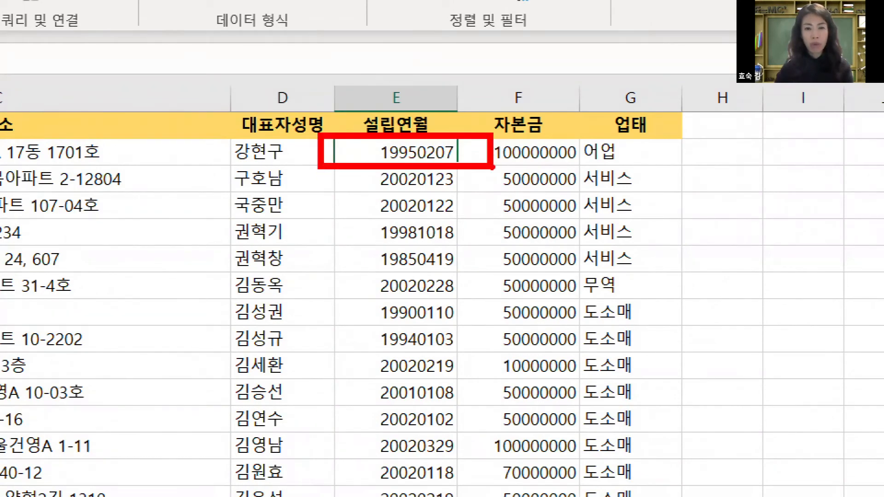
pyautogui.press('Escape')
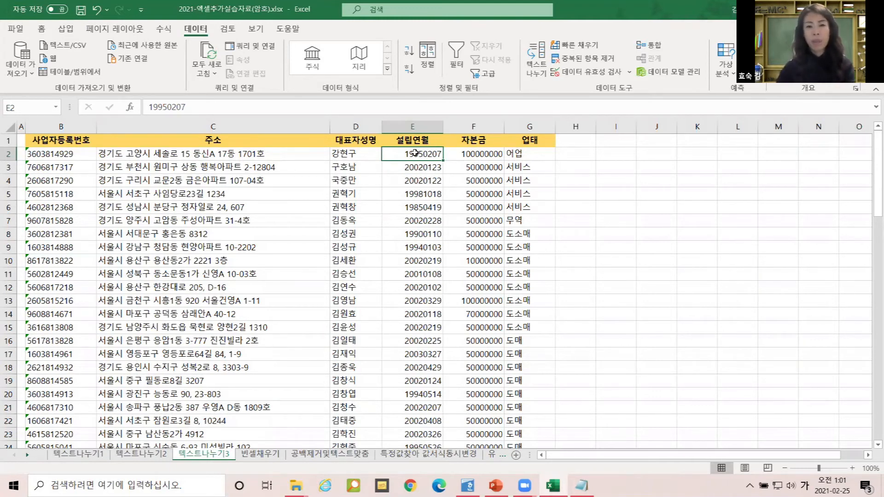
# - Look over the eight-digit 설립연월 values in the upper rows of column E
pyautogui.moveTo(415, 153); pyautogui.dragTo(421, 340)
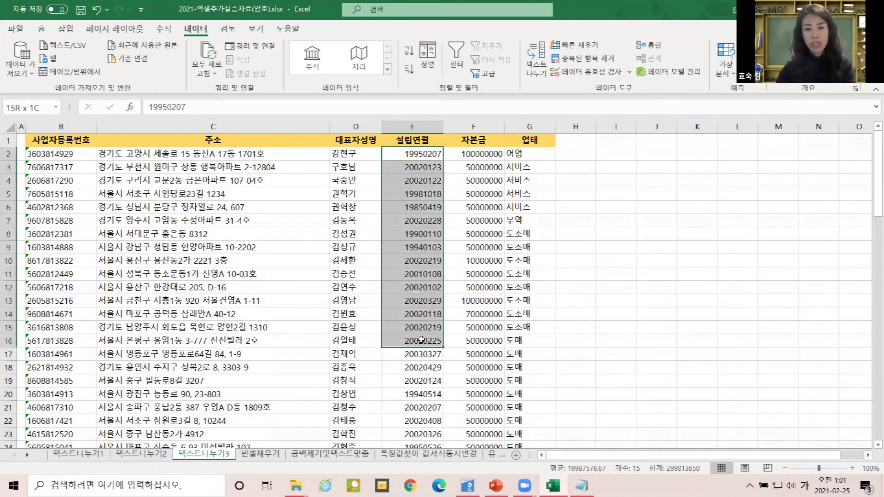
pyautogui.click(391, 155)
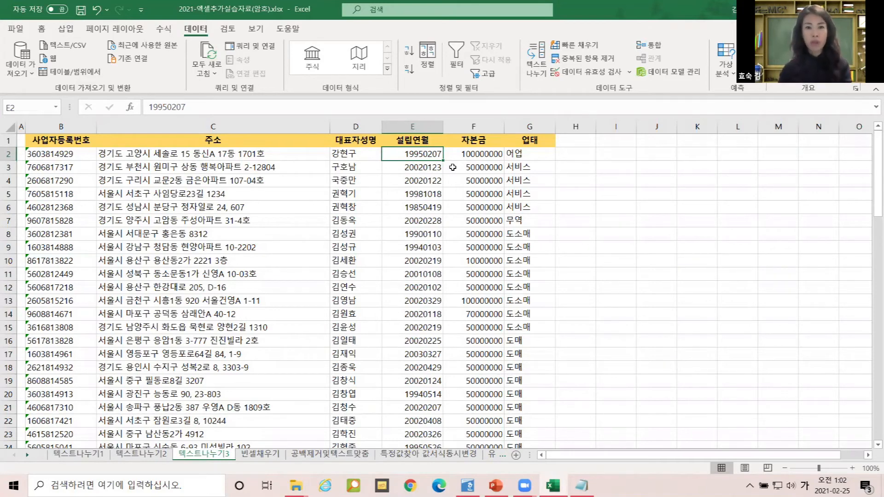
pyautogui.click(427, 181)
pyautogui.click(427, 207)
pyautogui.click(414, 153)
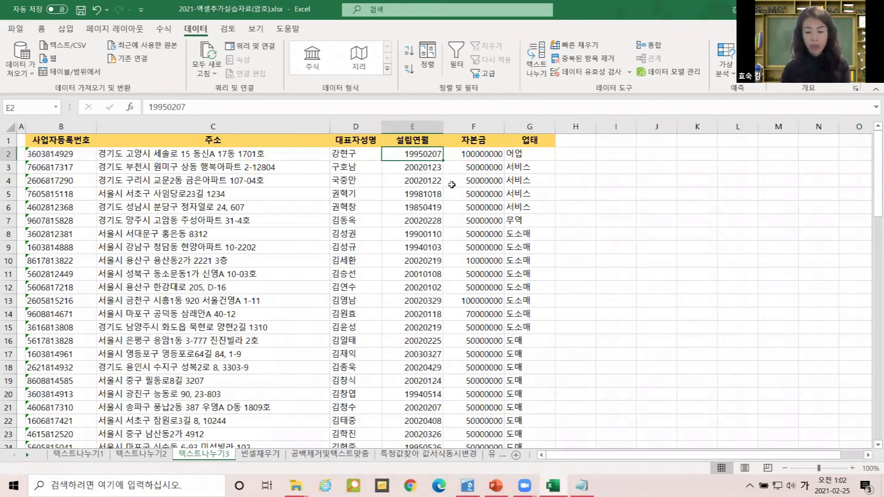
# - Select all the 설립연월 values in column E, from E2 down to E82
pyautogui.hotkey('ctrl', 'shift', 'Down')
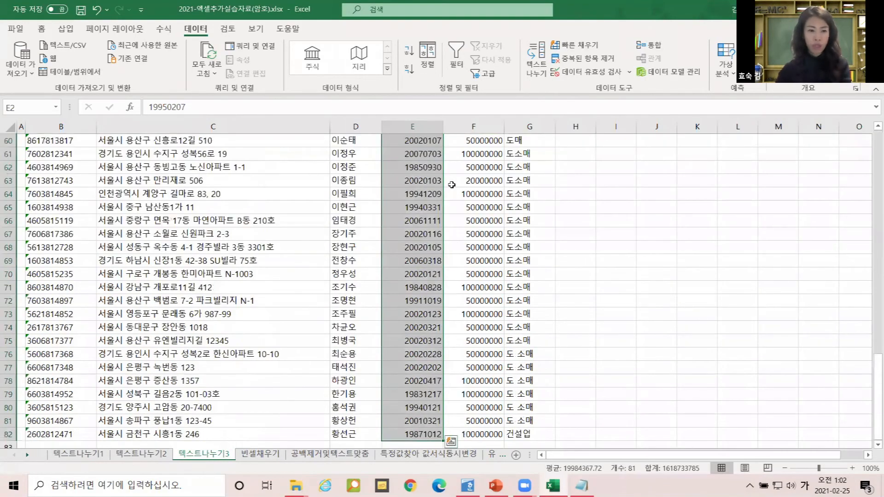
pyautogui.scroll(-1, 480, 323)
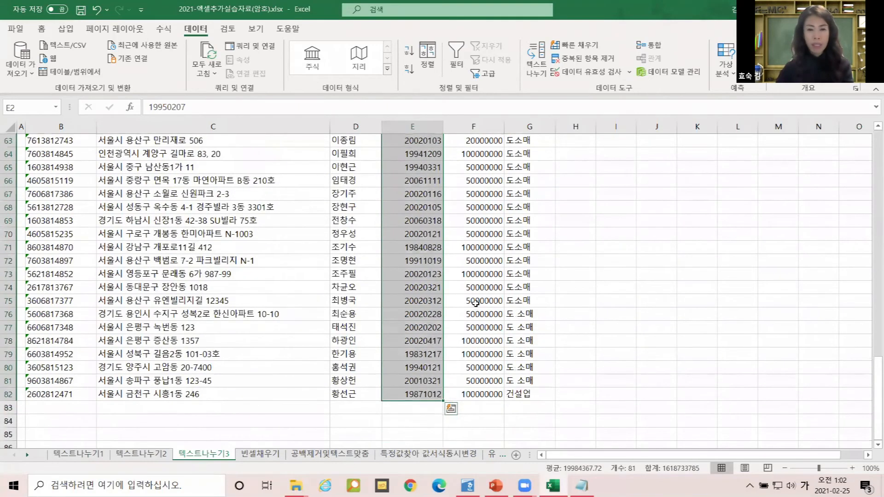
pyautogui.scroll(5, 475, 303)
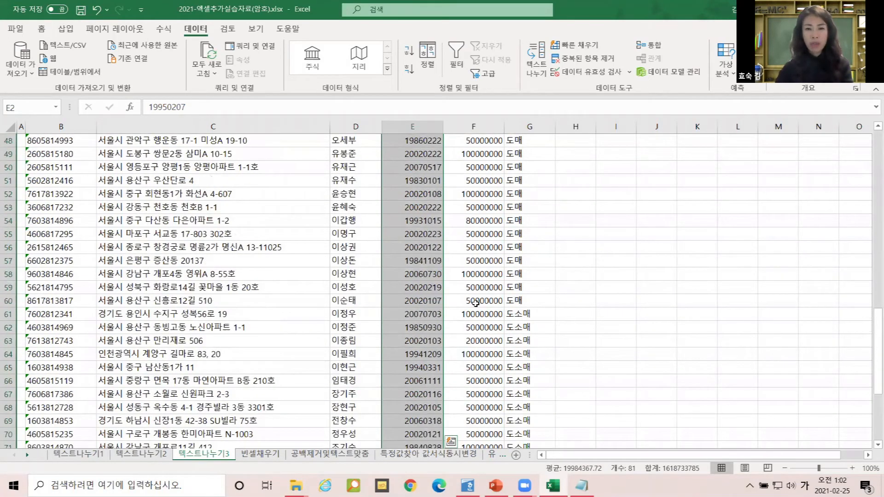
pyautogui.scroll(16, 475, 303)
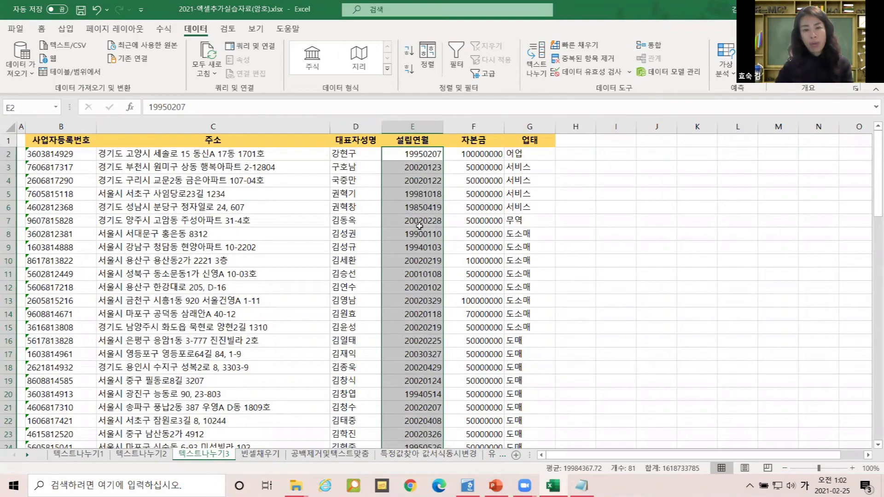
pyautogui.click(400, 155)
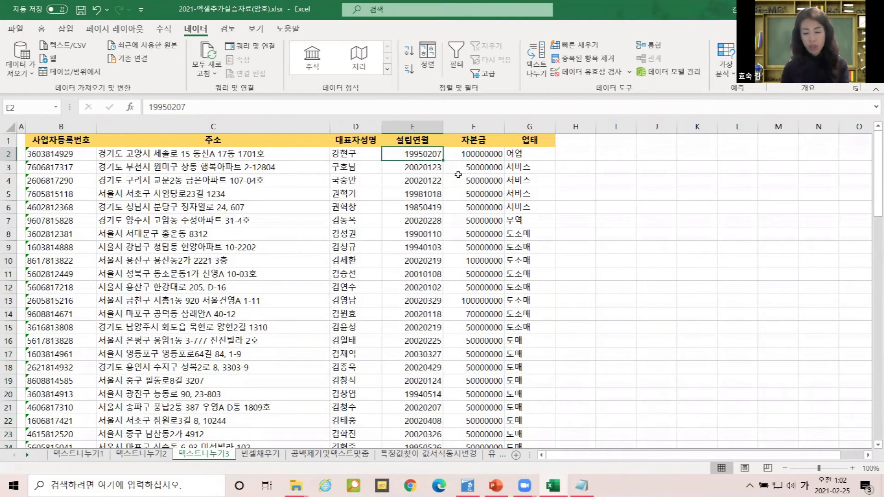
pyautogui.hotkey('ctrl', 'shift', 'Down')
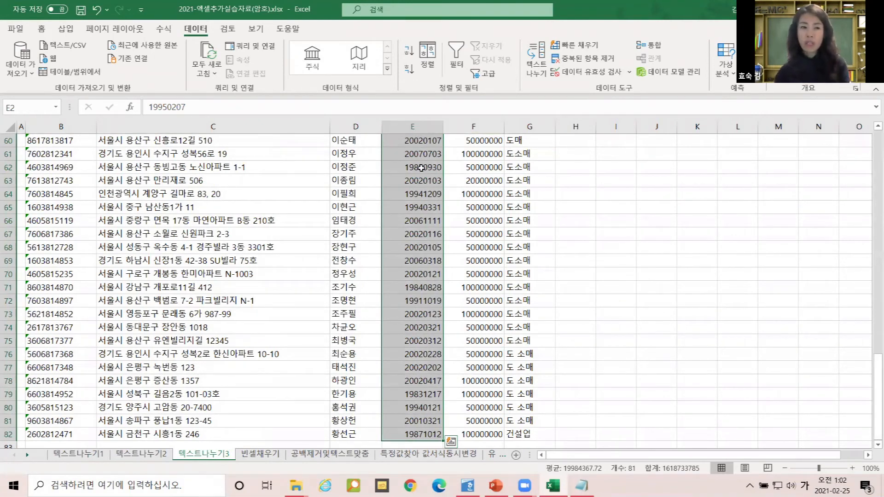
# - Inspect the full content of the first 설립연월 value in E2, leaving the cell unedited
pyautogui.click(194, 103)
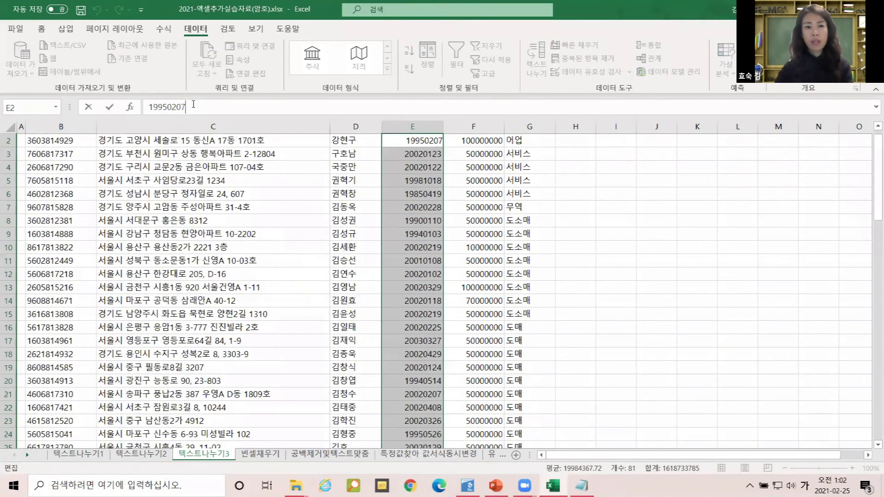
pyautogui.press('ctrl')
pyautogui.press('ctrl')
pyautogui.press('ctrl')
pyautogui.press('ctrl')
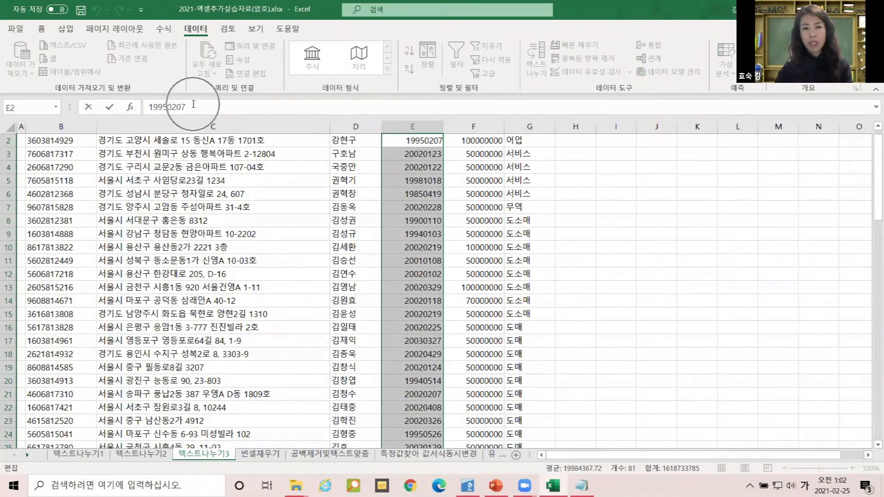
pyautogui.press('ctrl')
pyautogui.press('ctrl')
pyautogui.press('ctrl')
pyautogui.press('ctrl')
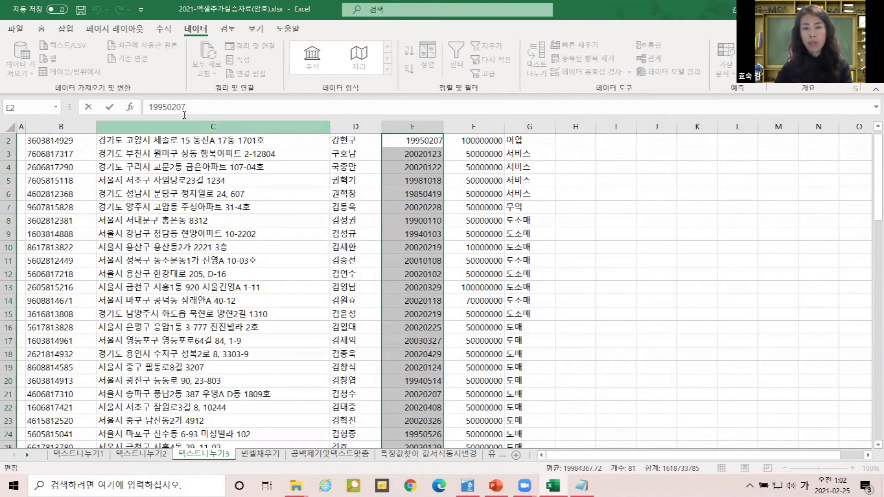
pyautogui.press('Escape')
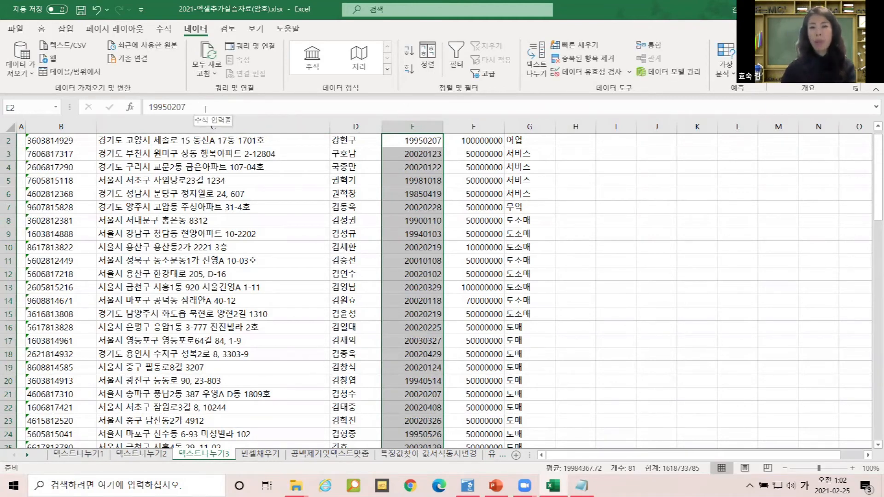
pyautogui.scroll(1, 426, 130)
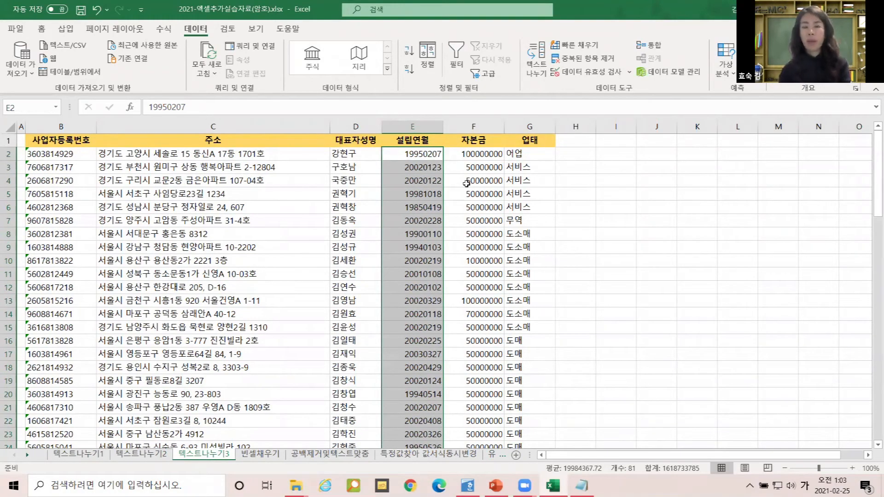
# - Reselect all the 설립연월 values from E2 to E82 and return to the start of the list
pyautogui.click(411, 151)
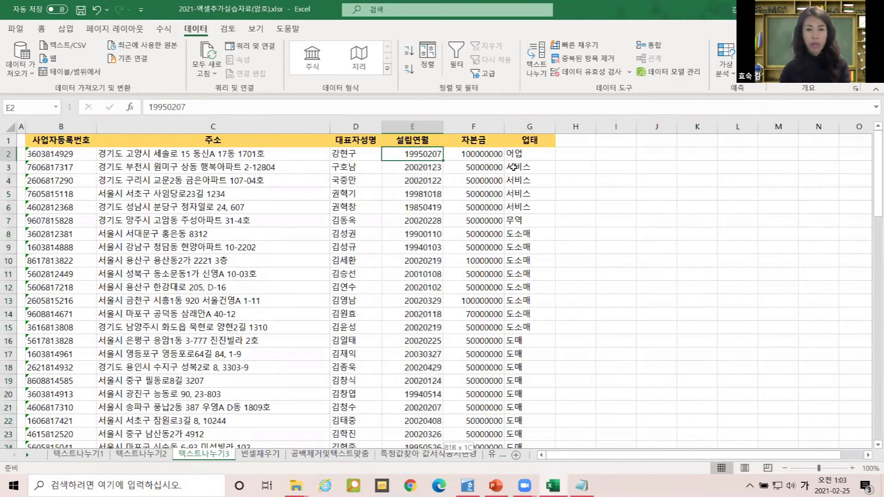
pyautogui.hotkey('ctrl', 'shift', 'Down')
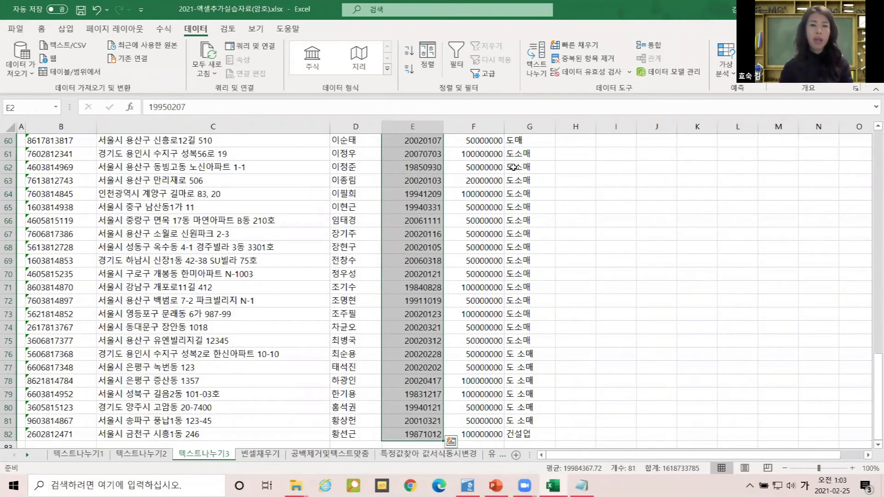
pyautogui.scroll(4, 617, 232)
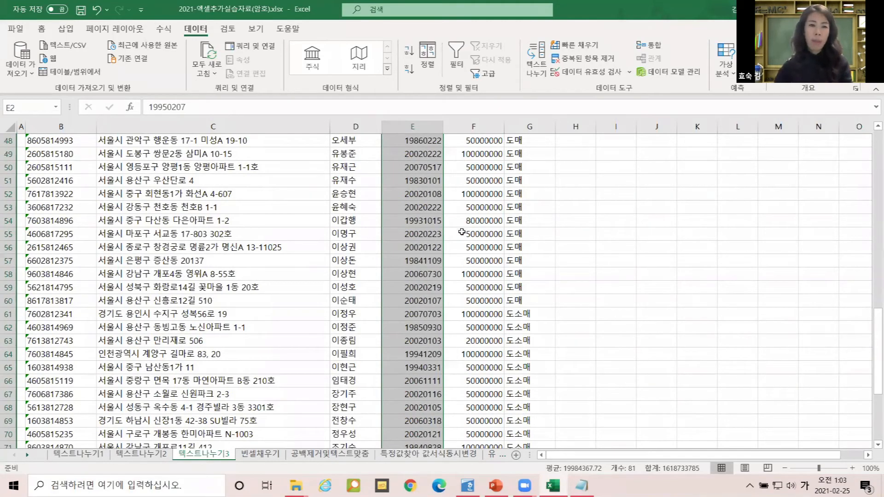
pyautogui.scroll(-2, 450, 242)
pyautogui.scroll(-1, 450, 242)
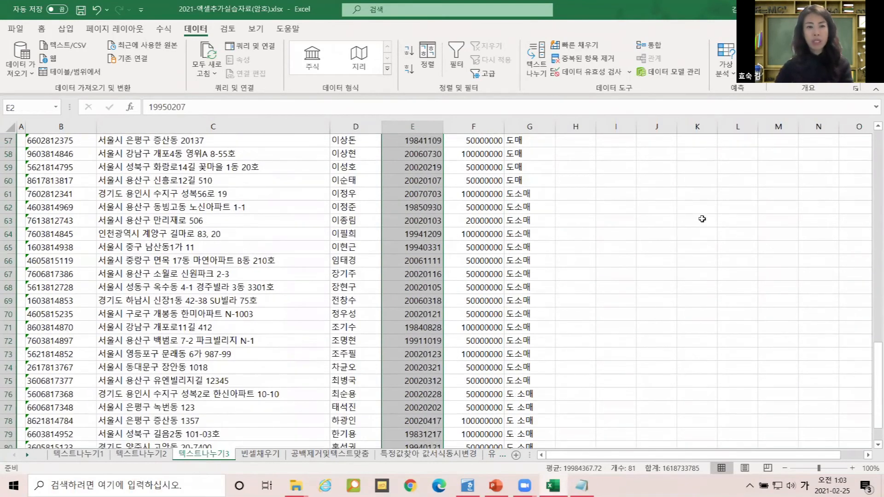
pyautogui.click(192, 106)
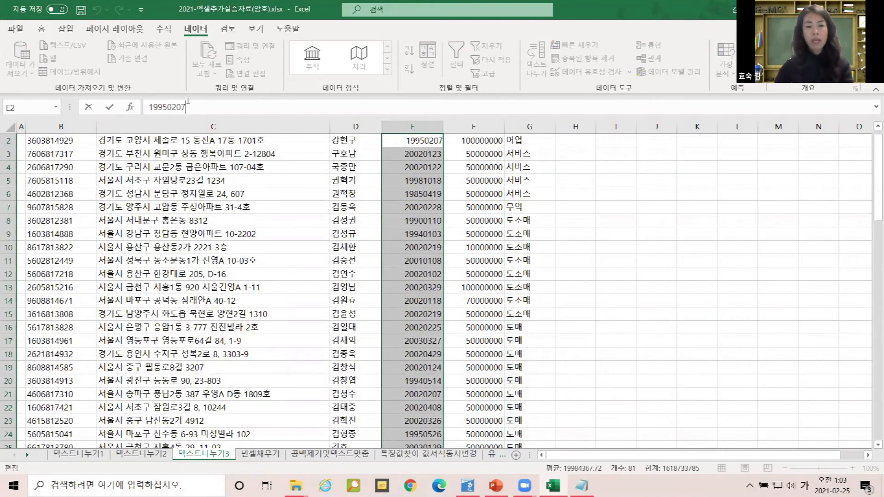
pyautogui.press('Escape')
pyautogui.scroll(1, 257, 187)
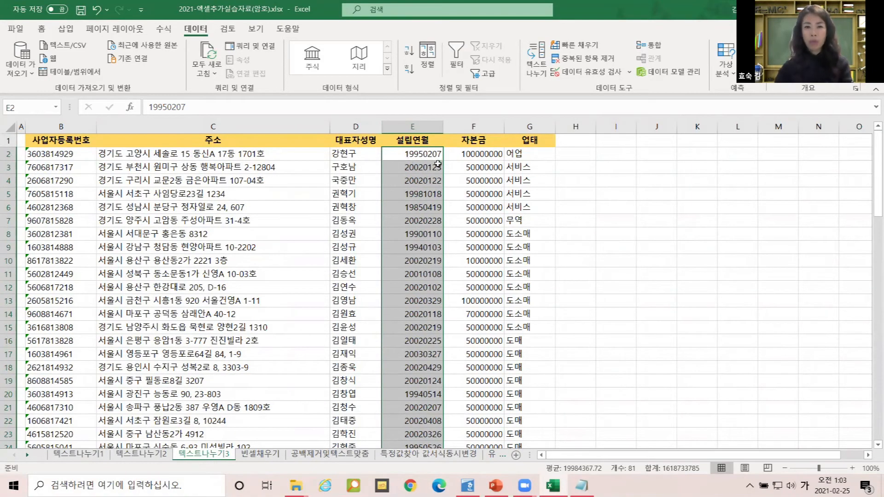
# - Convert the selected 설립연월 values to dates with 텍스트 나누기, as delimited data, using the 날짜 format 년월일 and destination $E$2
pyautogui.click(536, 60)
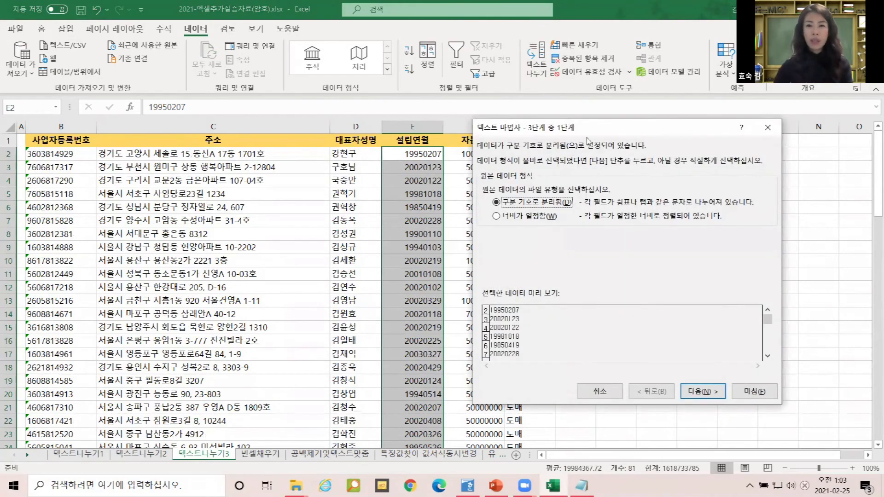
pyautogui.moveTo(596, 133); pyautogui.dragTo(640, 117)
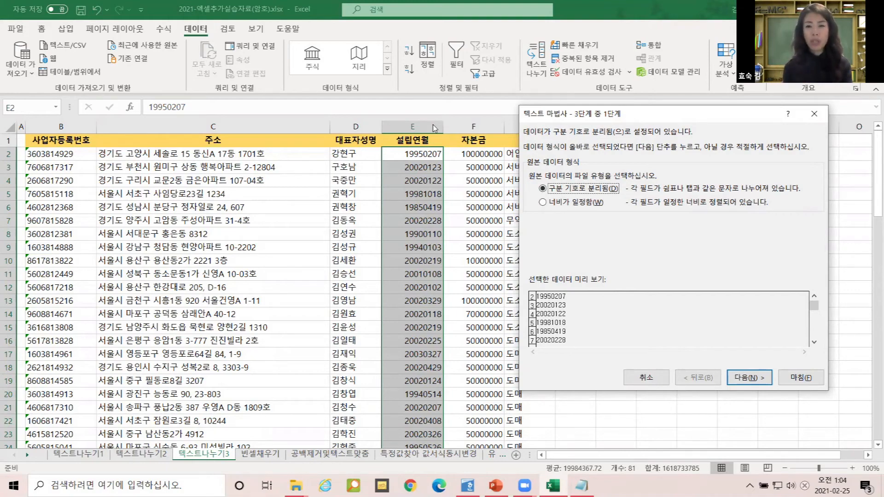
pyautogui.click(753, 380)
pyautogui.click(753, 380)
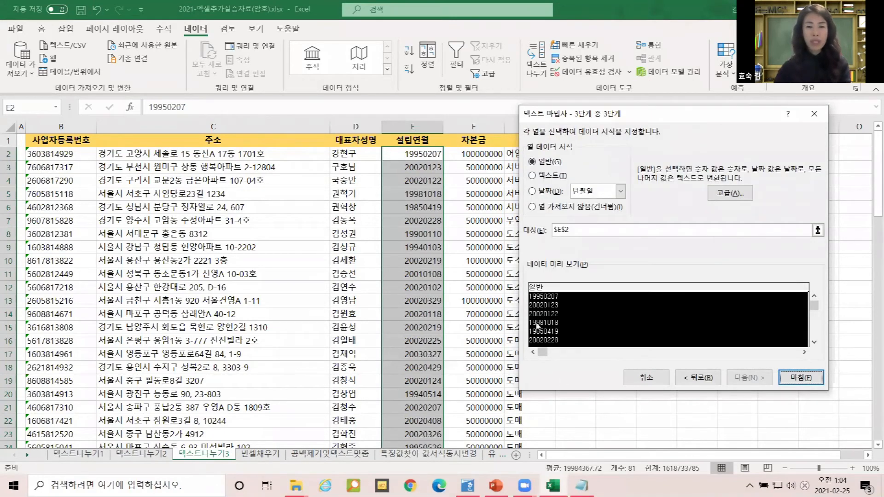
pyautogui.click(547, 193)
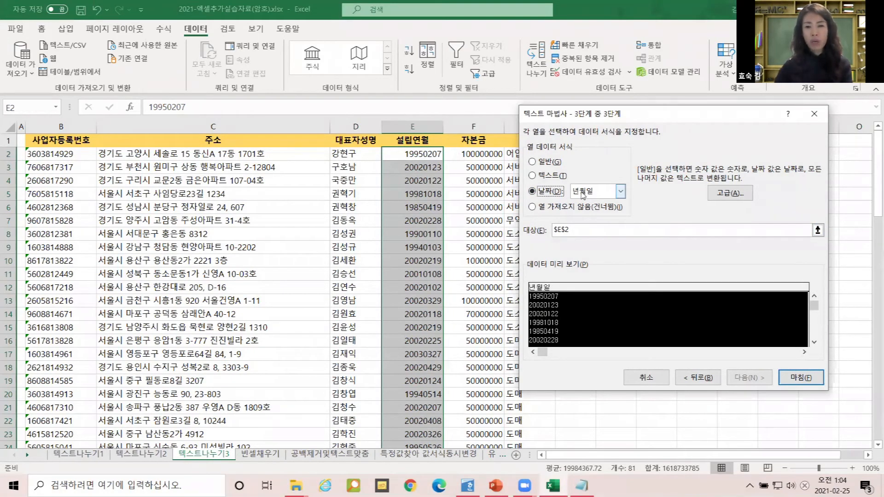
pyautogui.click(611, 194)
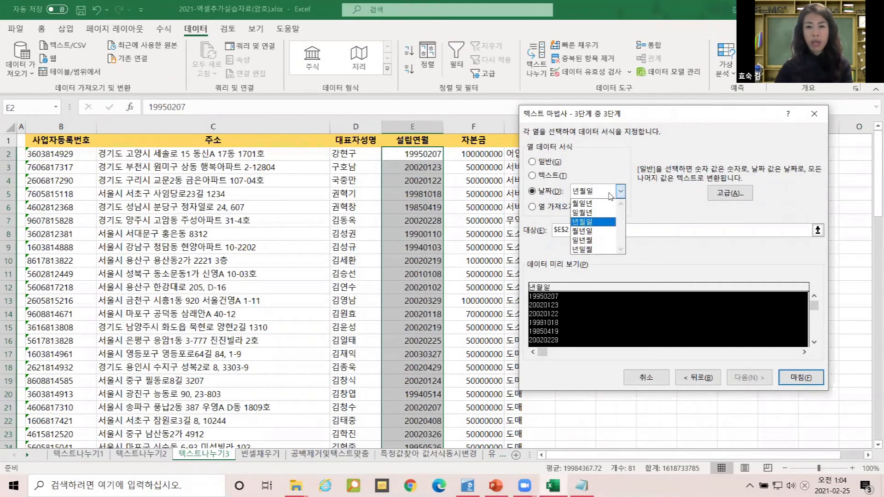
pyautogui.click(592, 223)
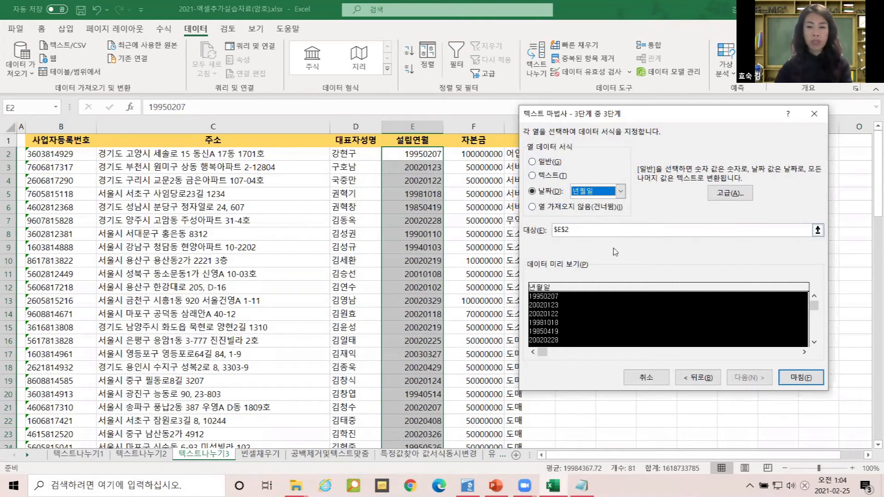
pyautogui.click(801, 378)
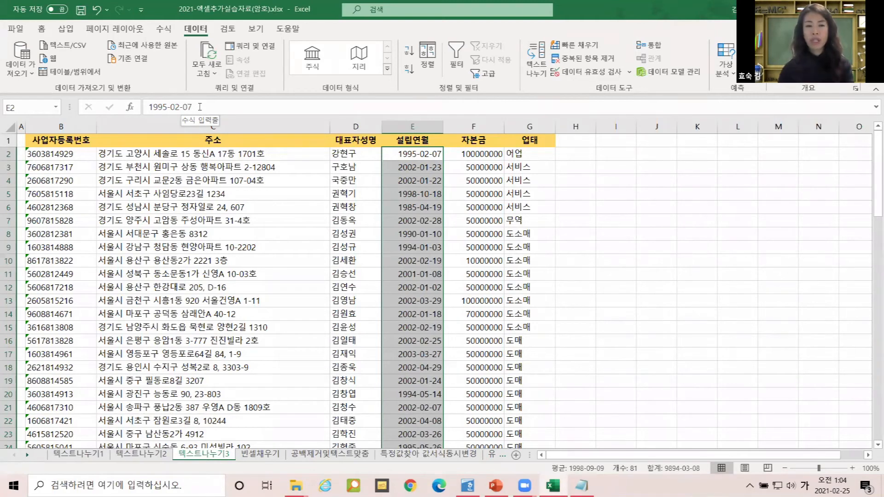
# - Examine the date in E2, then look back over the 텍스트나누기1, 텍스트나누기2 and 텍스트나누기3 sheets
pyautogui.moveTo(149, 106); pyautogui.dragTo(192, 107)
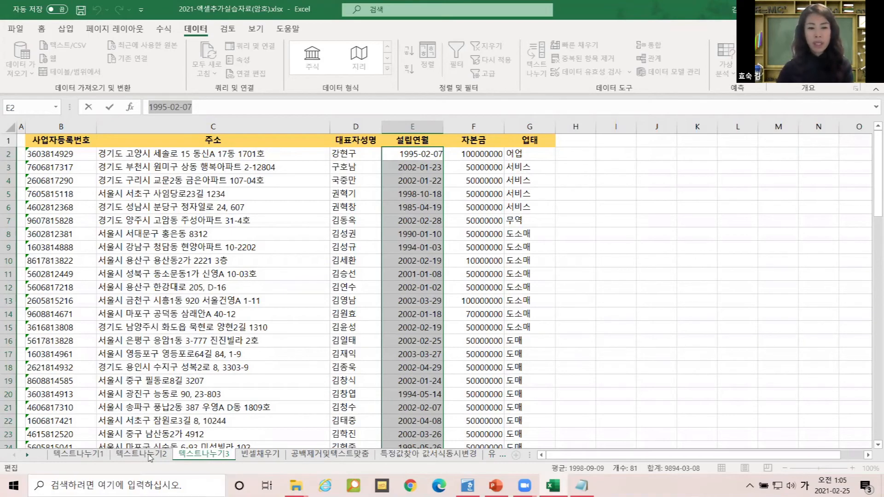
pyautogui.press('Escape')
pyautogui.click(80, 457)
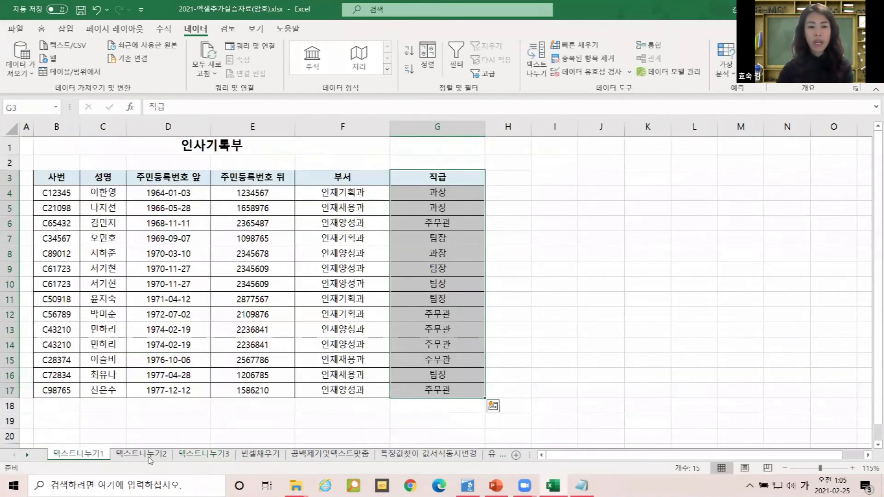
pyautogui.click(148, 456)
pyautogui.click(198, 456)
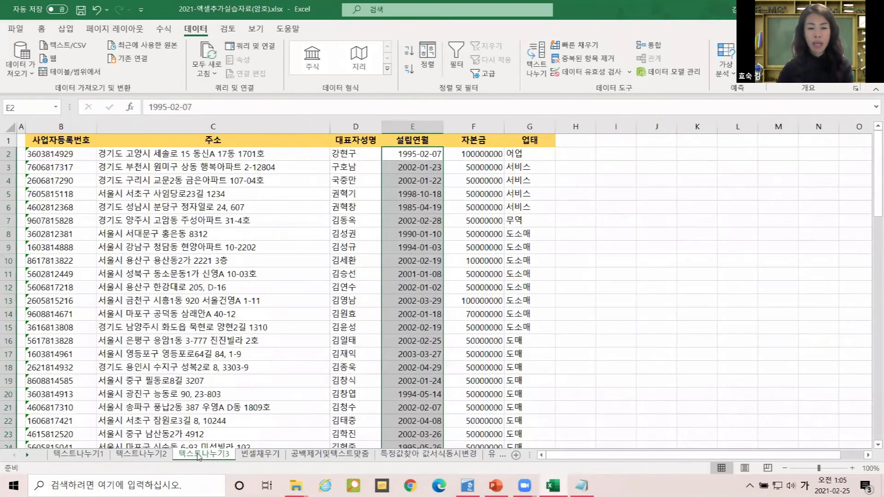
pyautogui.click(90, 456)
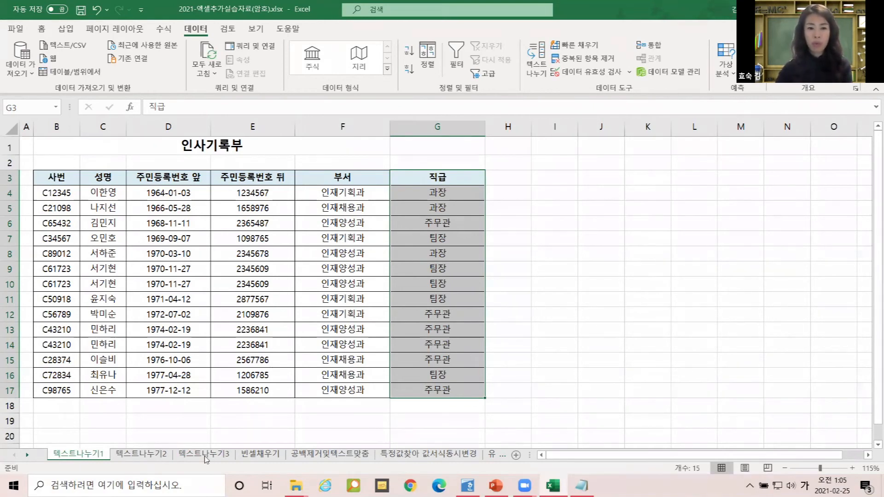
# - Go to the 빈셀채우기 sheet and examine the empty 숙박비 and 기타경비 cells in the upper rows of the expense table
pyautogui.click(260, 454)
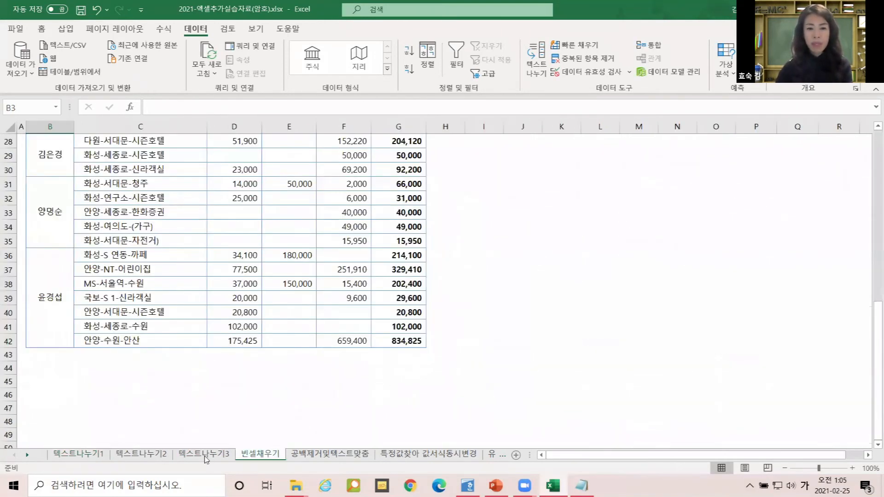
pyautogui.scroll(1, 296, 404)
pyautogui.scroll(2, 296, 404)
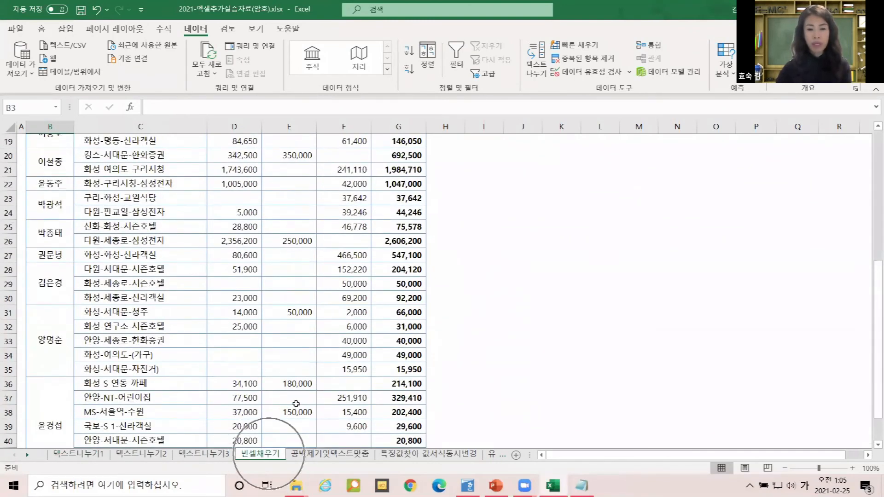
pyautogui.scroll(6, 279, 379)
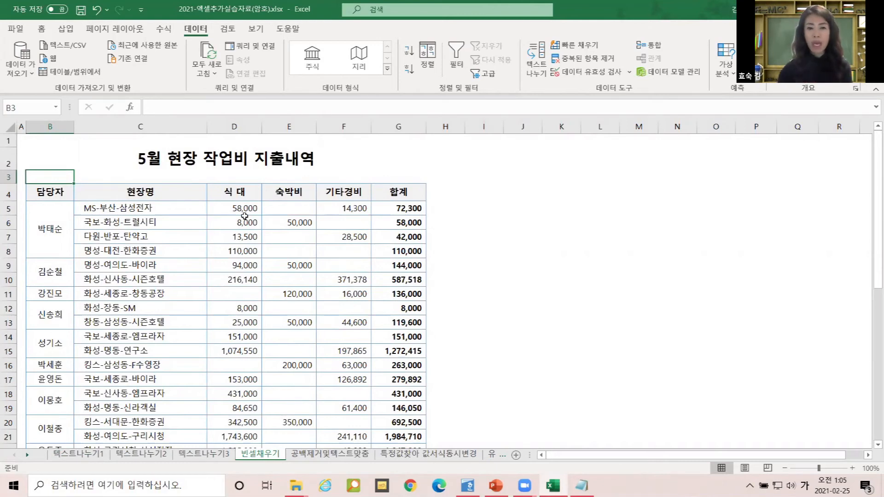
pyautogui.click(296, 210)
pyautogui.click(307, 252)
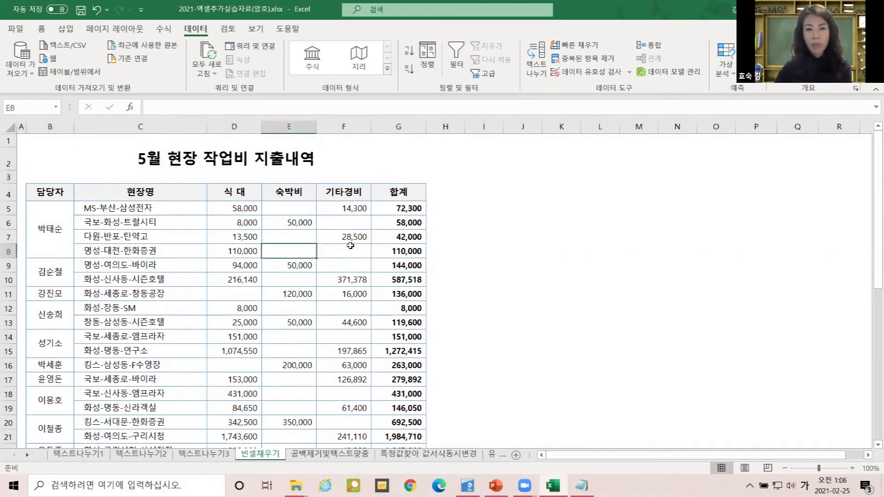
pyautogui.click(350, 239)
pyautogui.click(306, 205)
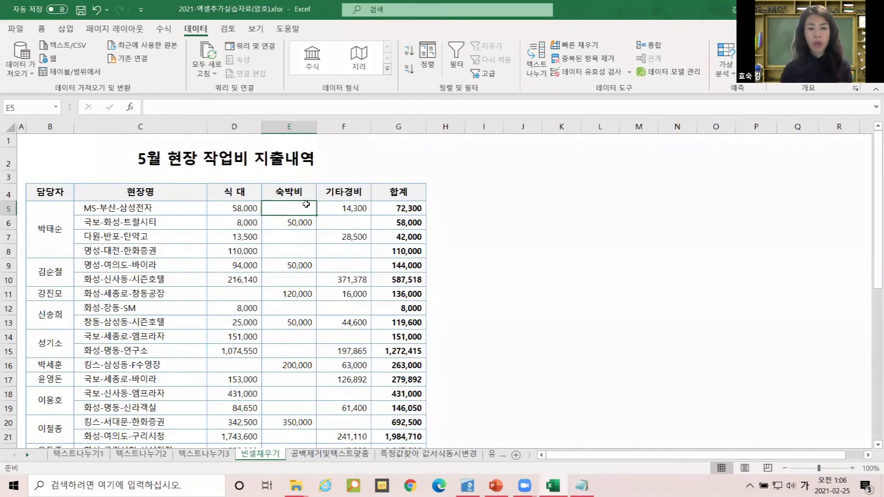
# - Select the 식대, 숙박비 and 기타경비 cells of the expense table from D5 to F42
pyautogui.moveTo(225, 208); pyautogui.dragTo(351, 207)
pyautogui.hotkey('shift', 'Down')
pyautogui.hotkey('shift', 'Down')
pyautogui.hotkey('shift', 'Down')
pyautogui.hotkey('shift', 'Down')
pyautogui.hotkey('shift', 'Down')
pyautogui.hotkey('shift', 'Down')
pyautogui.hotkey('shift', 'Down')
pyautogui.hotkey('shift', 'Down')
pyautogui.hotkey('shift', 'Down')
pyautogui.hotkey('shift', 'Down')
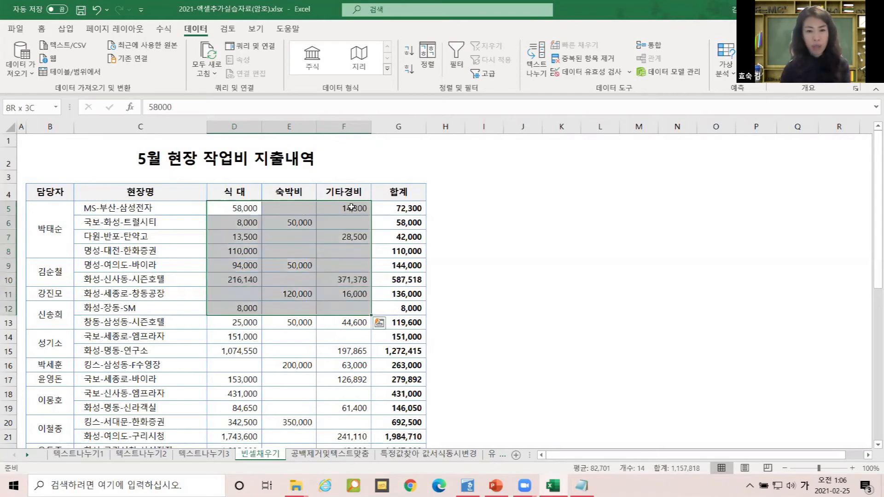
pyautogui.hotkey('shift', 'Down')
pyautogui.hotkey('shift', 'Down')
pyautogui.hotkey('shift', 'Down')
pyautogui.hotkey('shift', 'Down')
pyautogui.hotkey('shift', 'Down')
pyautogui.hotkey('shift', 'Down')
pyautogui.hotkey('shift', 'Down')
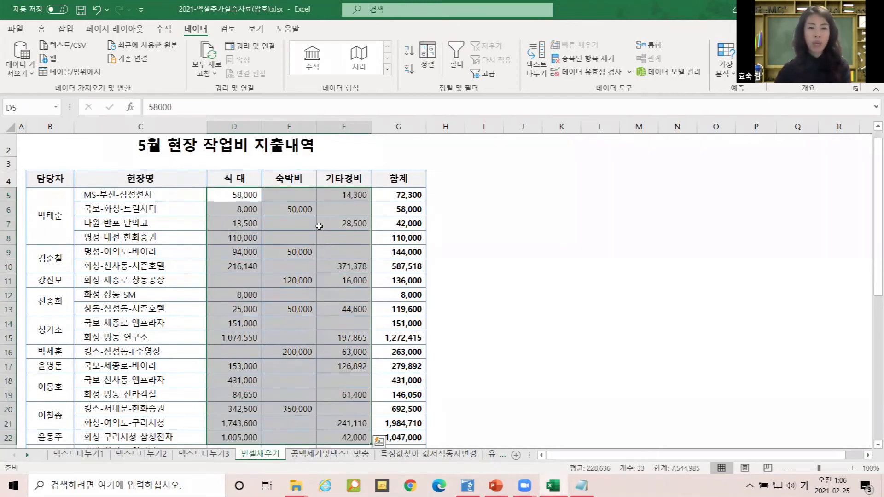
pyautogui.click(237, 195)
pyautogui.moveTo(307, 209); pyautogui.dragTo(342, 410)
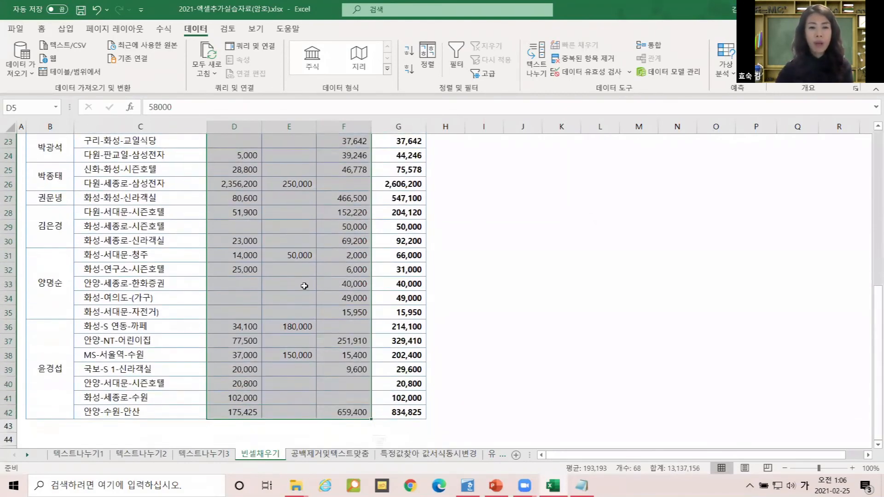
pyautogui.scroll(4, 304, 286)
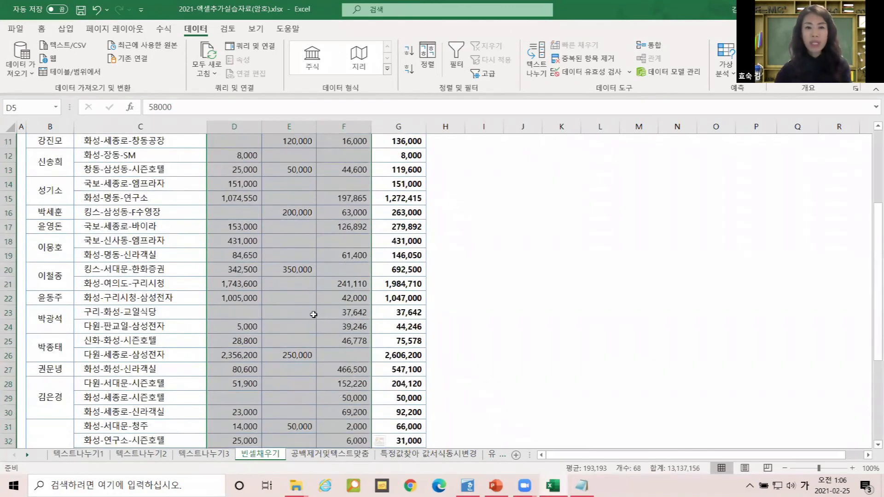
pyautogui.scroll(2, 312, 311)
pyautogui.scroll(2, 304, 306)
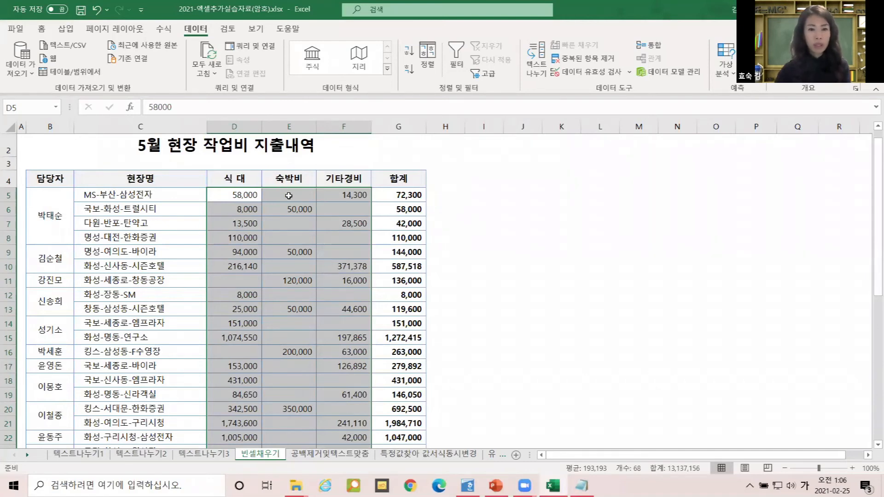
# - Select the empty cells E5, E7, F6, F8 and E8 individually as one multiple selection
pyautogui.click(288, 196)
pyautogui.keyDown('ctrl'); pyautogui.click(288, 223); pyautogui.keyUp('ctrl')
pyautogui.keyDown('ctrl'); pyautogui.click(344, 208); pyautogui.keyUp('ctrl')
pyautogui.keyDown('ctrl'); pyautogui.click(343, 237); pyautogui.keyUp('ctrl')
pyautogui.keyDown('ctrl'); pyautogui.click(288, 238); pyautogui.keyUp('ctrl')
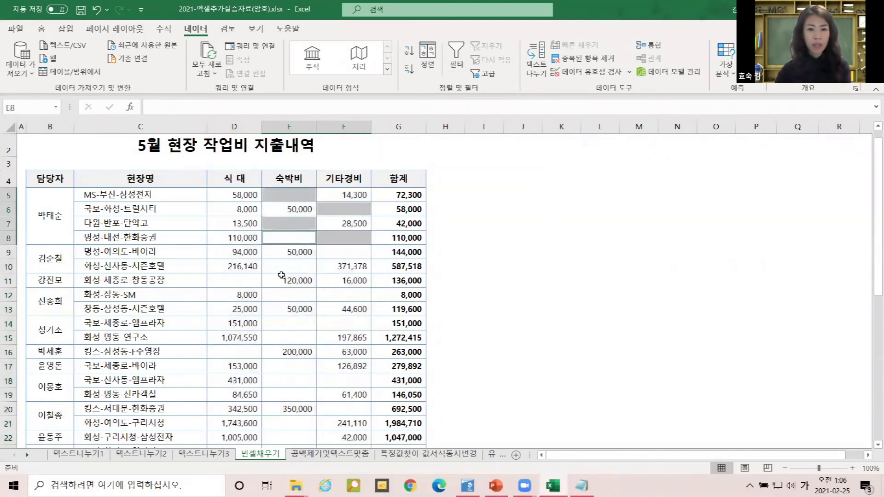
# - Select only the blank cells within D5:F42 with Go To Special and fill them all with 0
pyautogui.moveTo(236, 194); pyautogui.dragTo(352, 427)
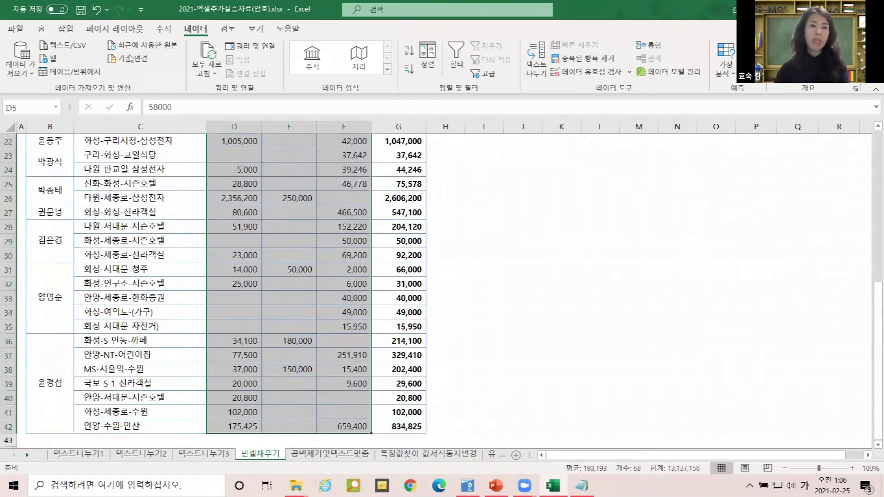
pyautogui.click(41, 30)
pyautogui.hotkey('ctrl', 'q')
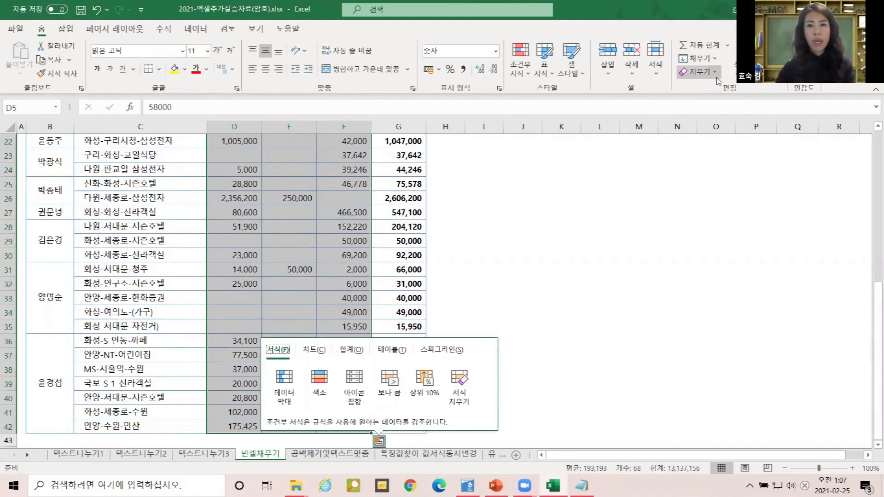
pyautogui.click(766, 65)
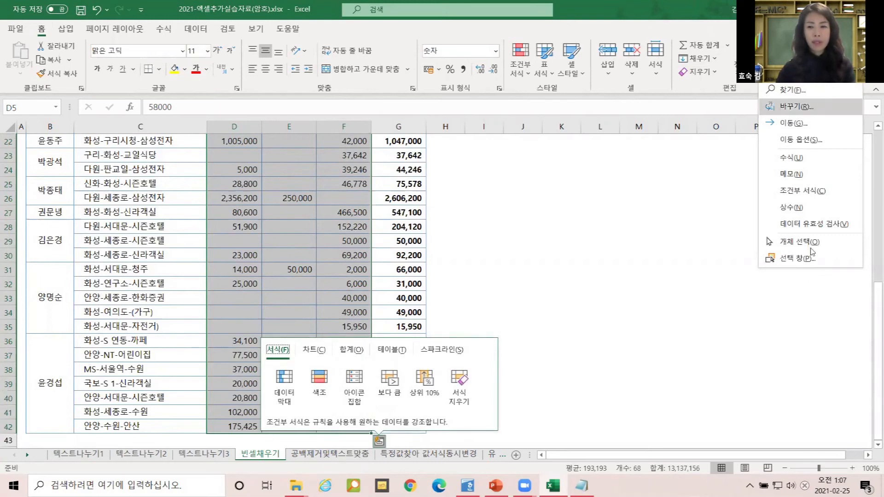
pyautogui.click(696, 60)
pyautogui.click(773, 64)
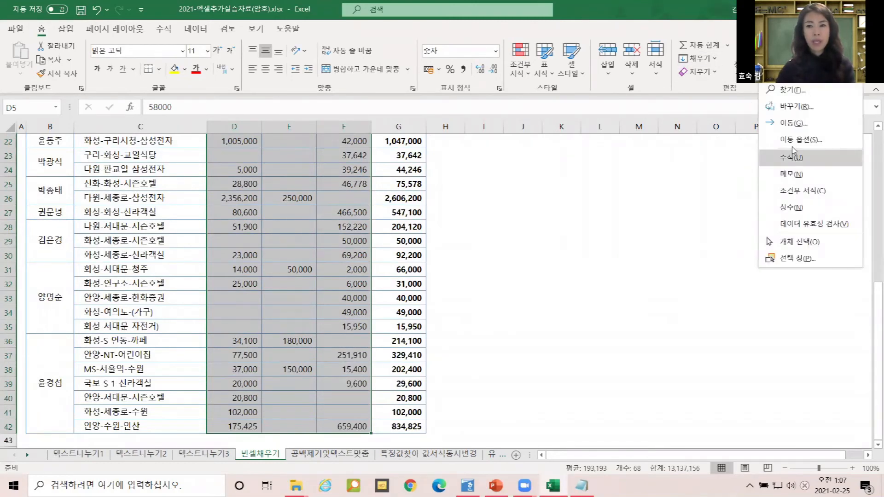
pyautogui.click(790, 140)
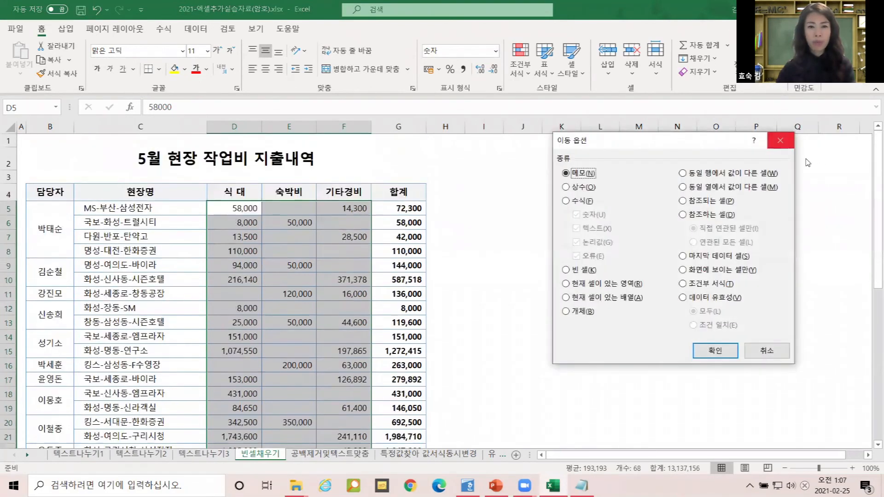
pyautogui.click(576, 269)
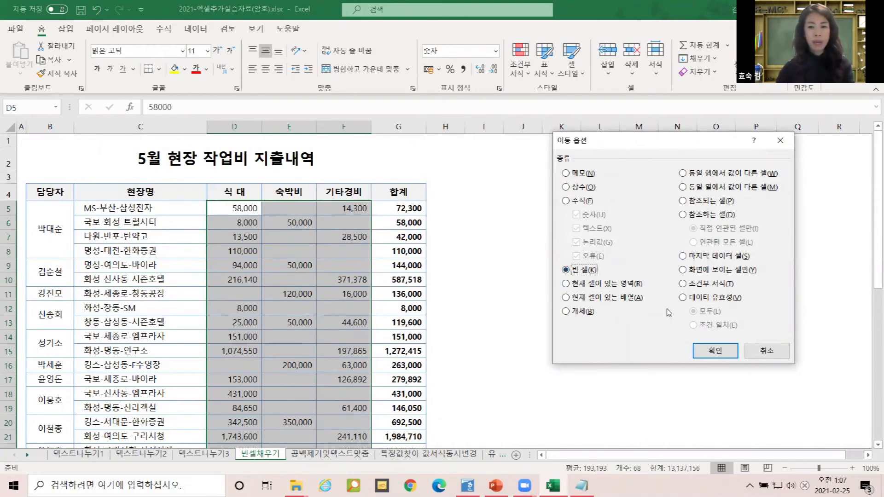
pyautogui.click(711, 351)
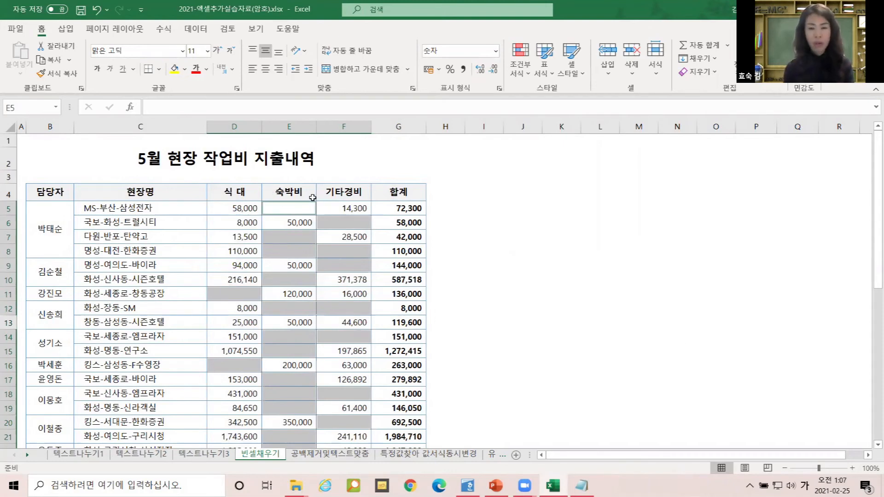
pyautogui.write('0')
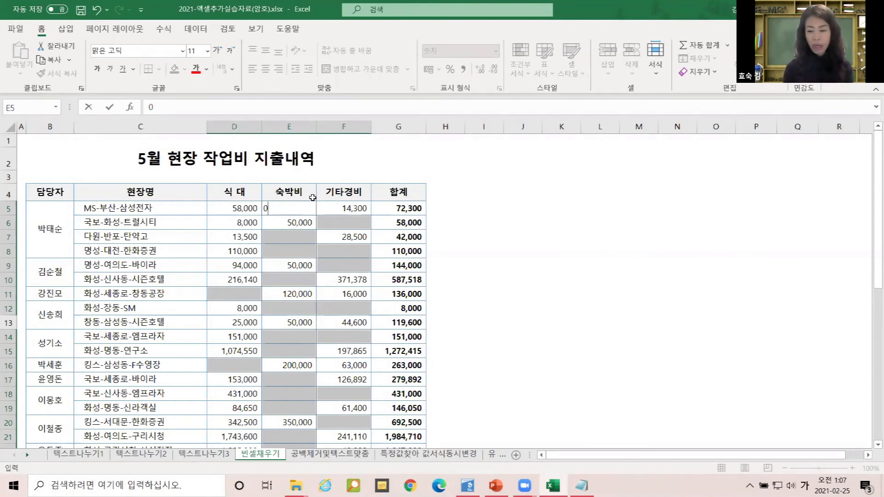
pyautogui.hotkey('ctrl', 'Return')
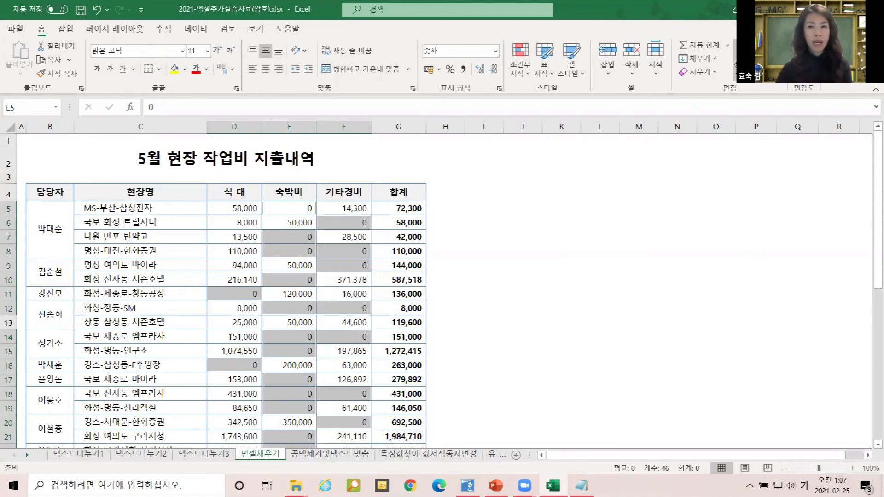
pyautogui.click(741, 65)
pyautogui.click(802, 140)
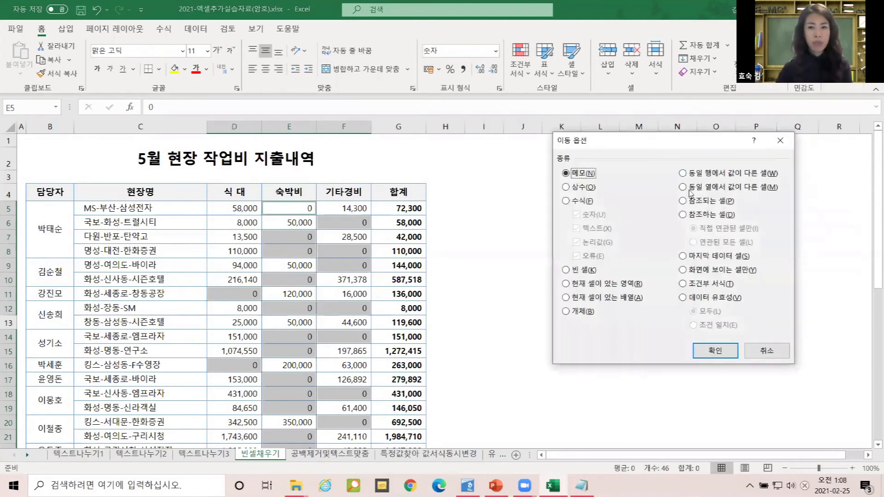
pyautogui.click(759, 354)
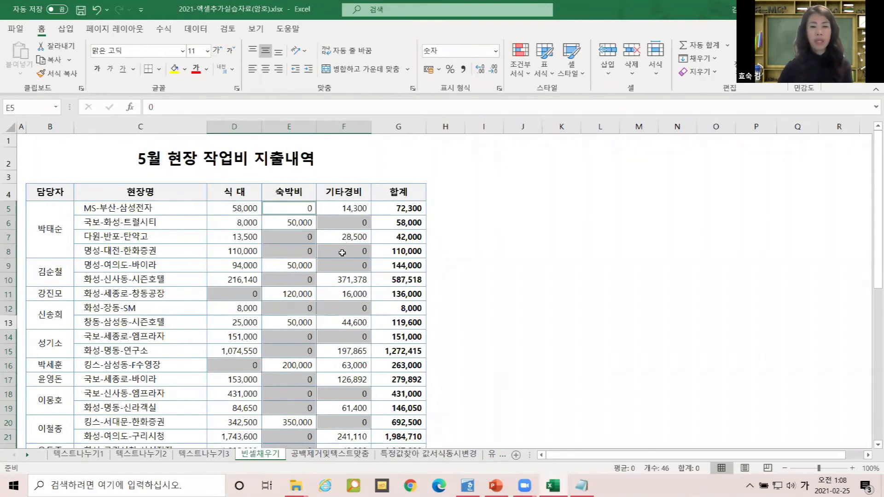
# - Look over the expense table, then go to the 공백제거및텍스트맞춤 sheet and examine the spacing inside the country names in C6 and C7
pyautogui.scroll(-3, 340, 254)
pyautogui.scroll(-5, 340, 255)
pyautogui.scroll(7, 341, 256)
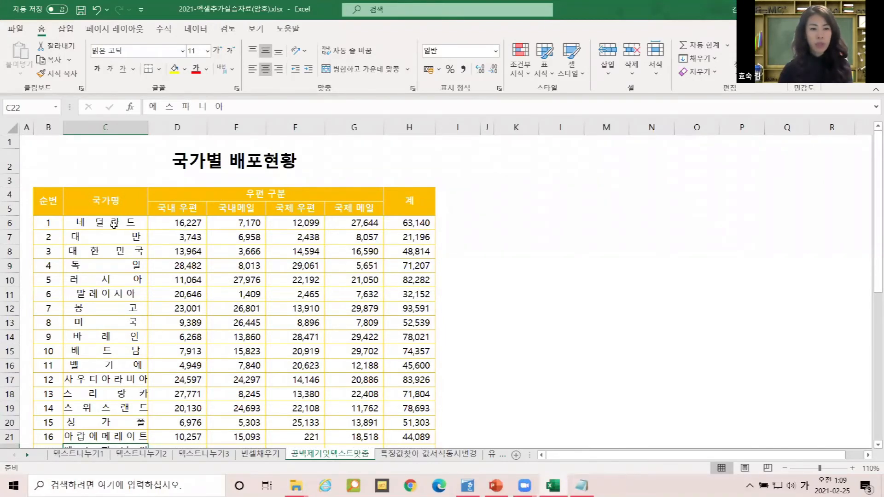
pyautogui.scroll(-3, 118, 375)
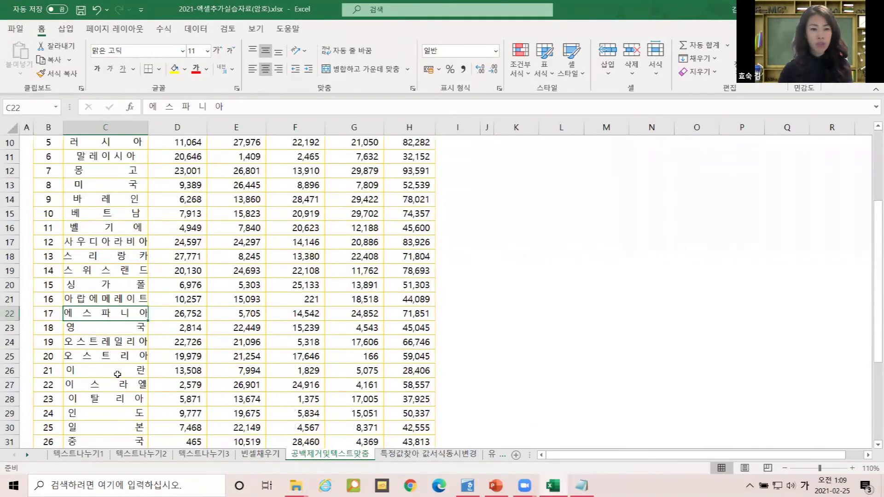
pyautogui.scroll(3, 118, 375)
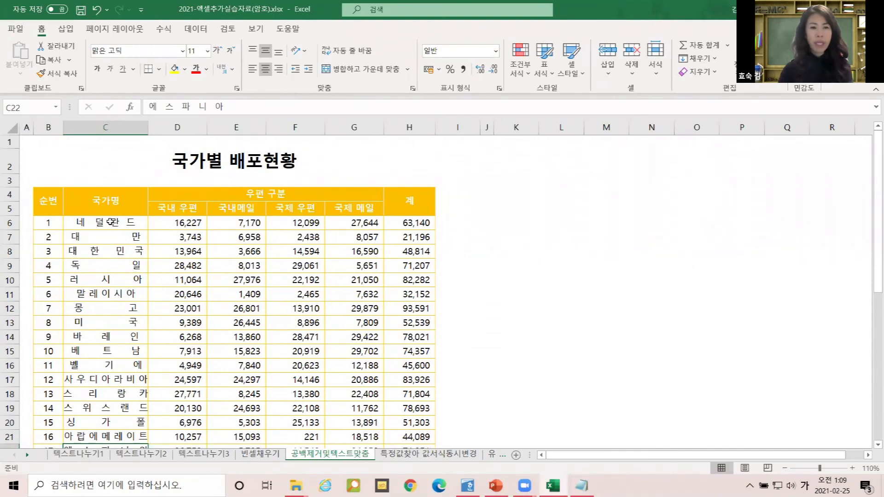
pyautogui.click(110, 221)
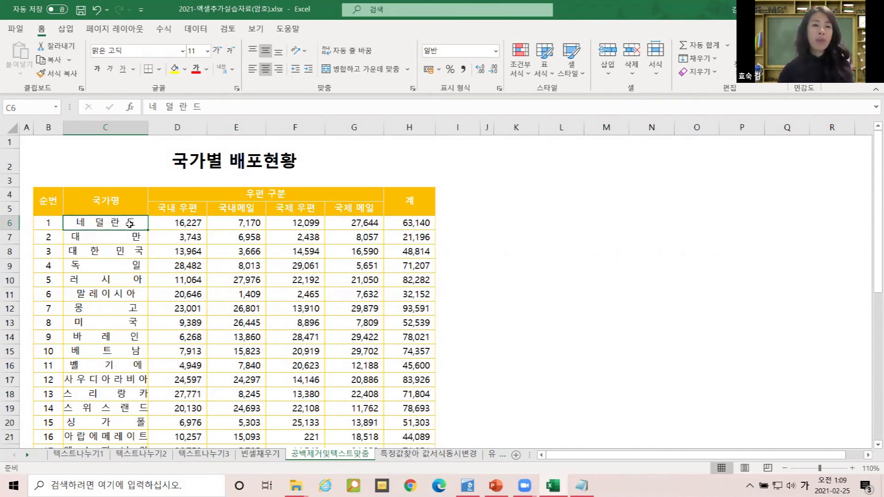
pyautogui.click(110, 236)
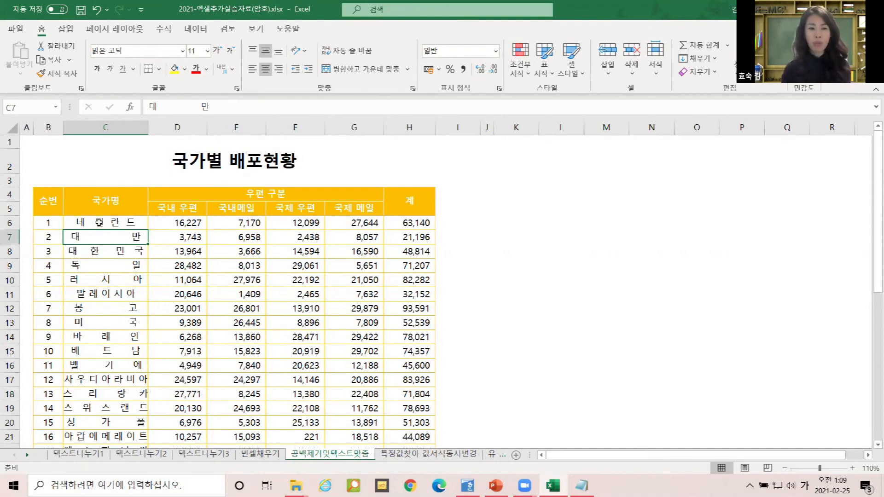
pyautogui.click(168, 107)
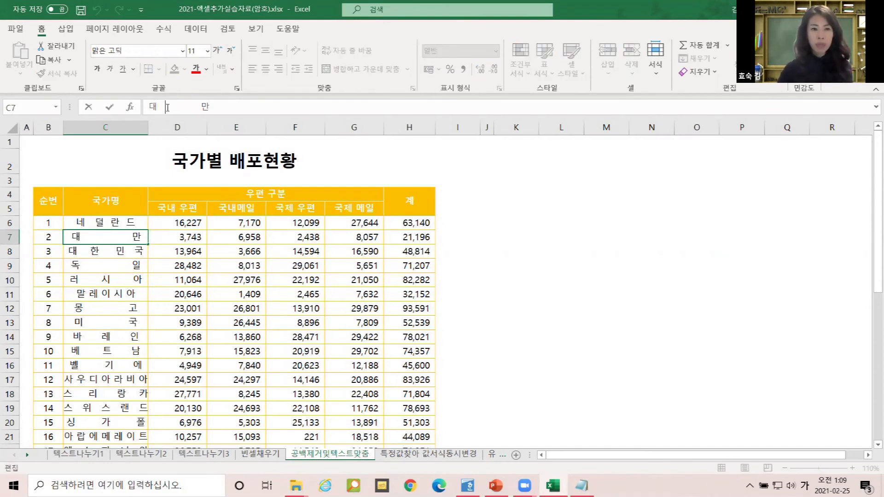
pyautogui.moveTo(190, 107); pyautogui.dragTo(193, 107)
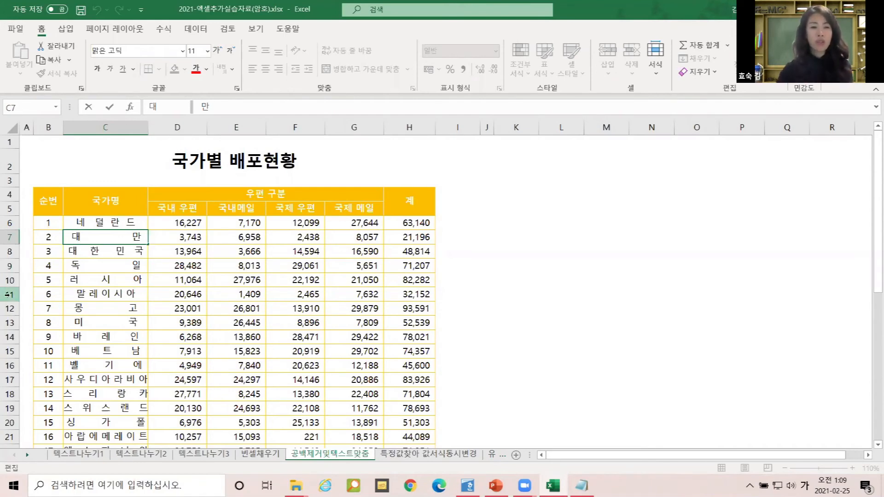
# - Replace all spaces in the country names in C6 to C39 with nothing
pyautogui.moveTo(87, 222); pyautogui.dragTo(115, 416)
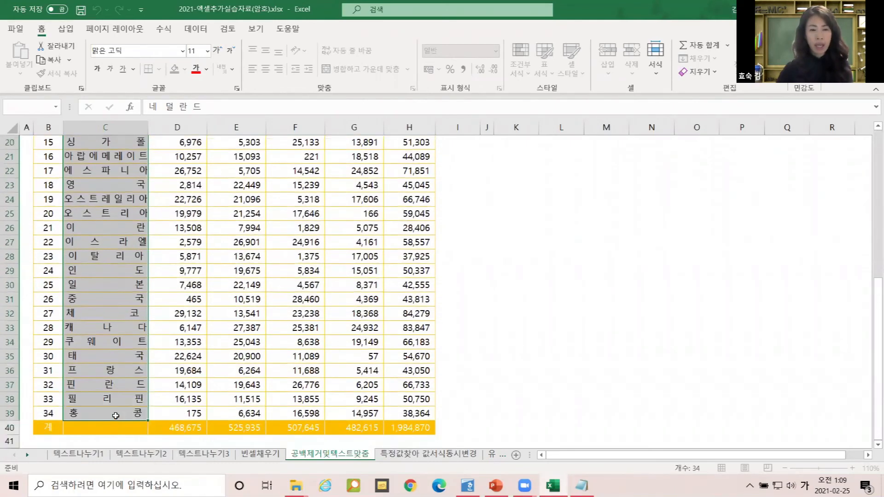
pyautogui.scroll(1, 110, 281)
pyautogui.scroll(5, 110, 280)
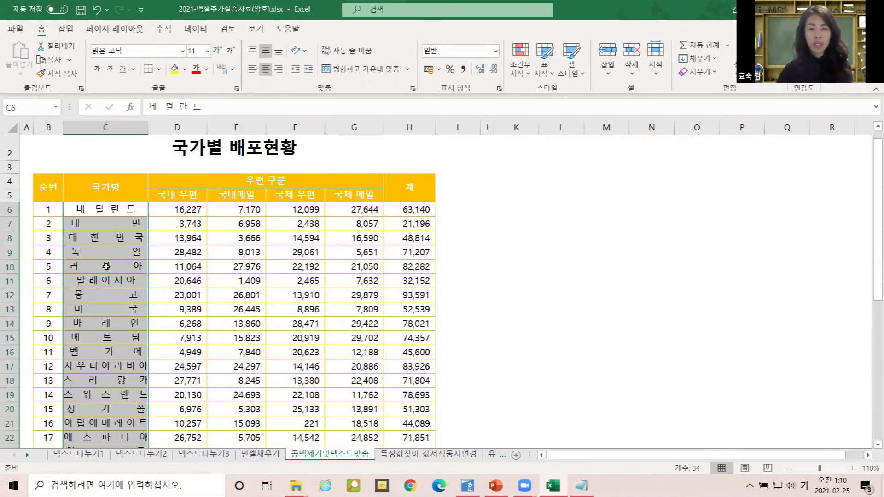
pyautogui.click(772, 64)
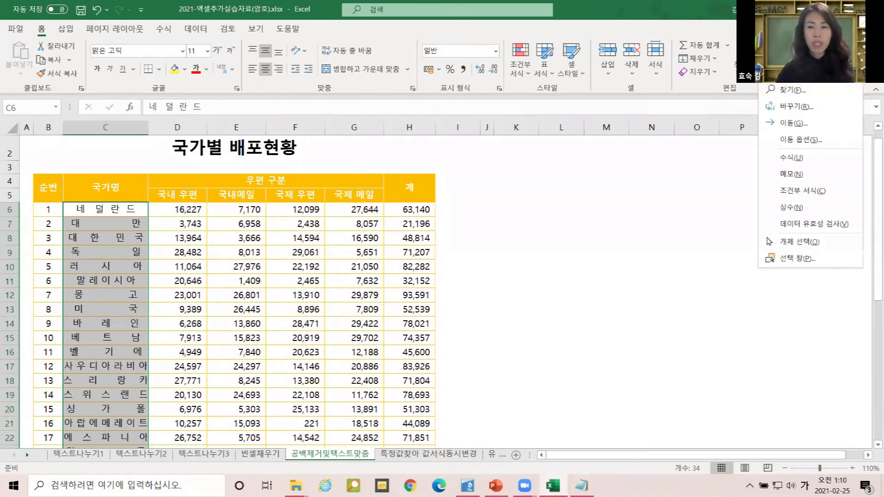
pyautogui.click(793, 107)
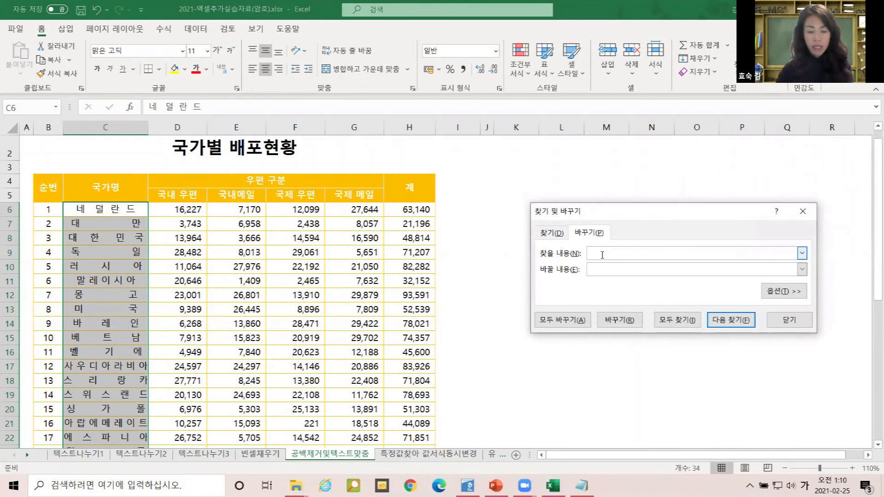
pyautogui.click(604, 270)
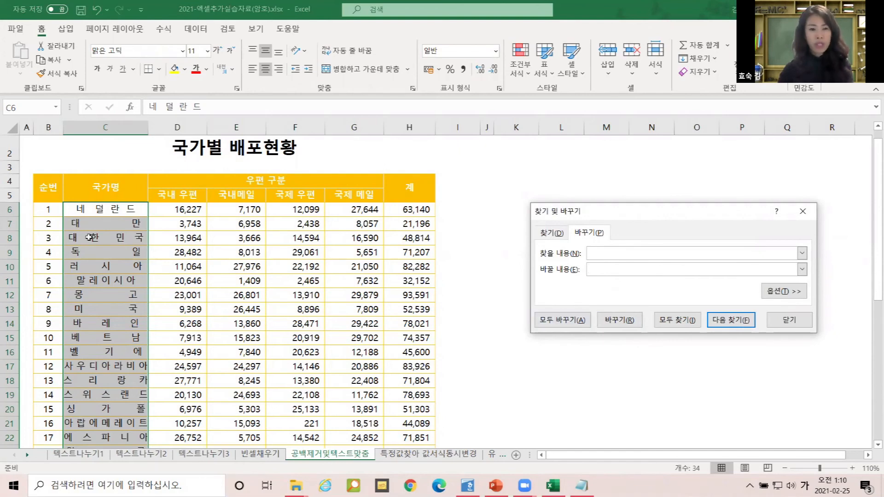
pyautogui.click(562, 320)
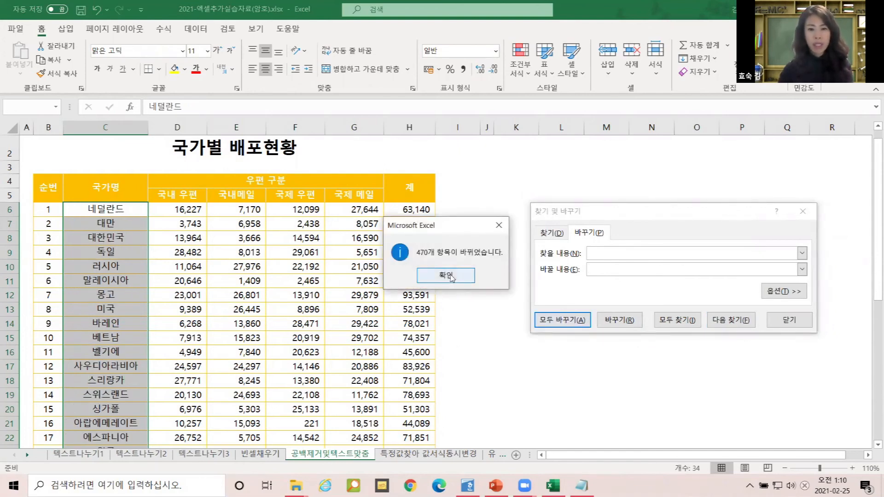
pyautogui.click(446, 276)
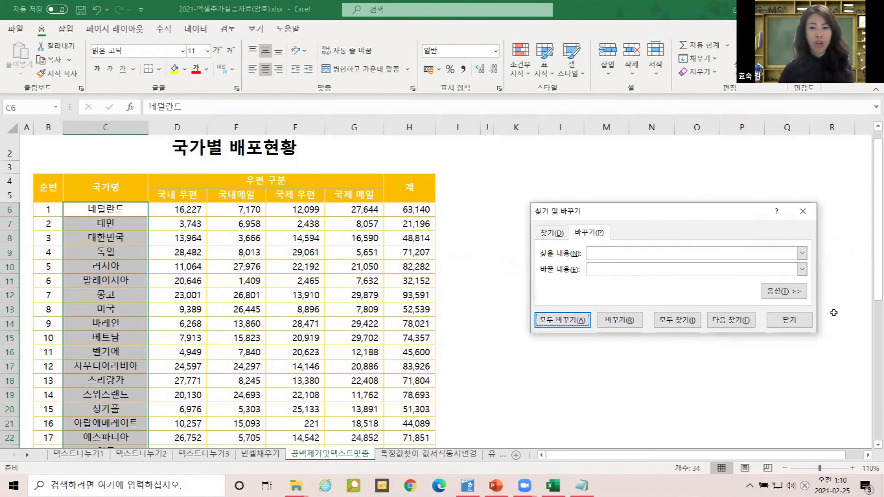
pyautogui.click(789, 320)
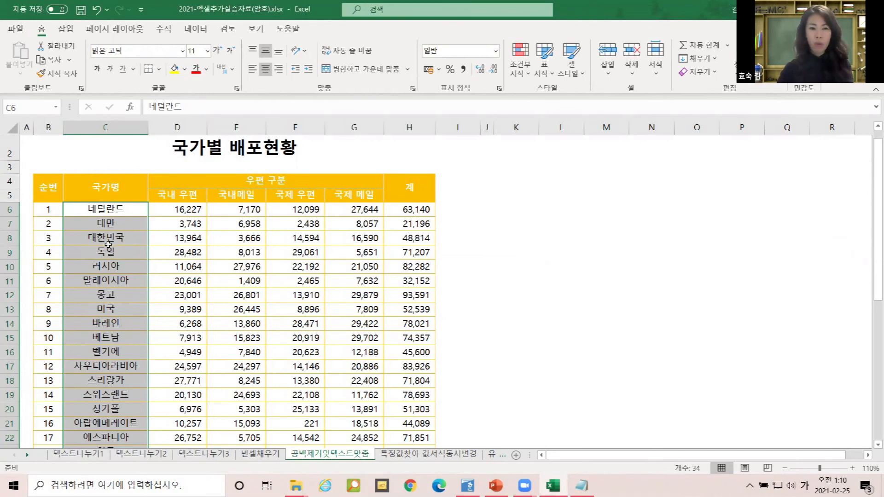
# - Set the horizontal alignment of the country names in C6 to C39 to 균등 분할 (들여쓰기) with an indent of 1
pyautogui.rightClick(109, 244)
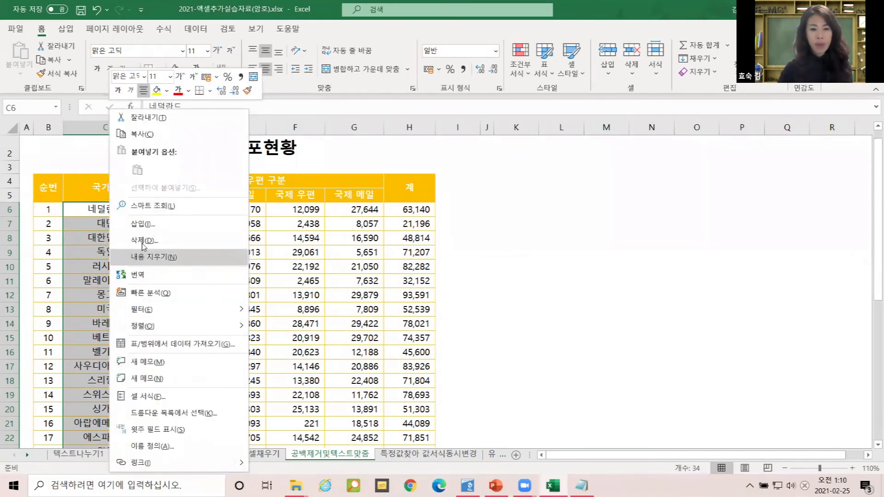
pyautogui.click(162, 397)
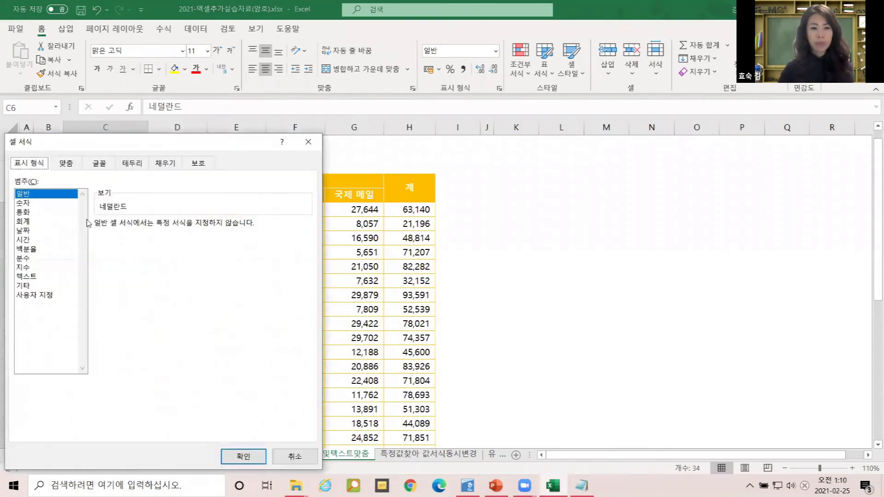
pyautogui.click(66, 163)
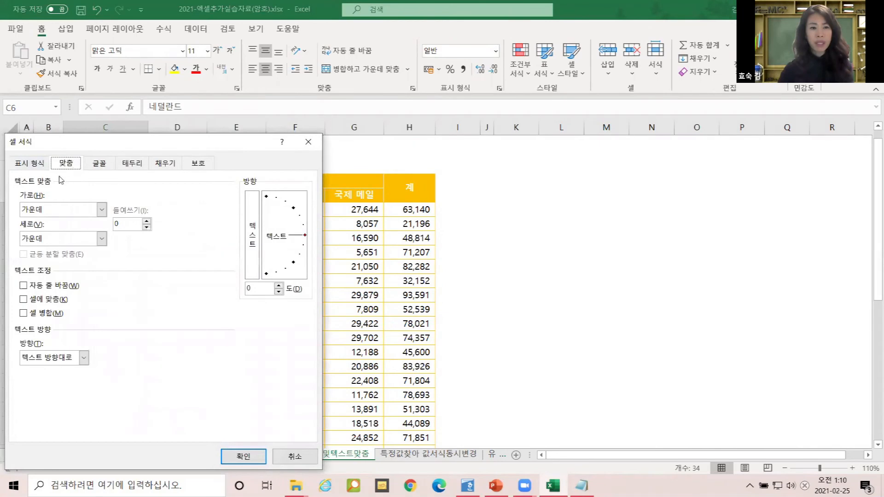
pyautogui.moveTo(66, 148); pyautogui.dragTo(335, 77)
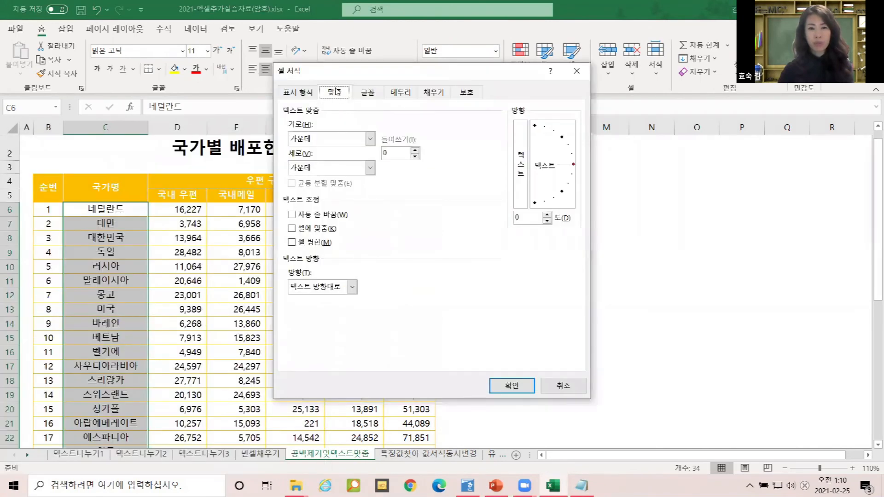
pyautogui.click(323, 139)
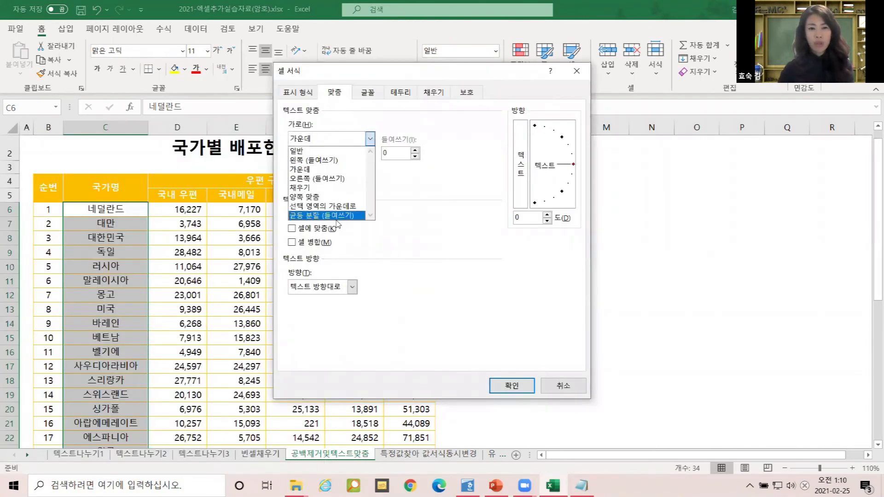
pyautogui.click(334, 216)
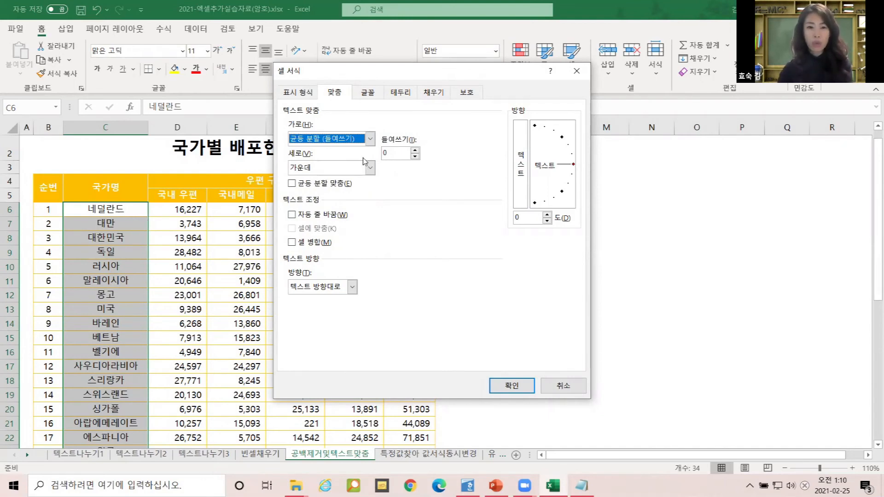
pyautogui.click(415, 150)
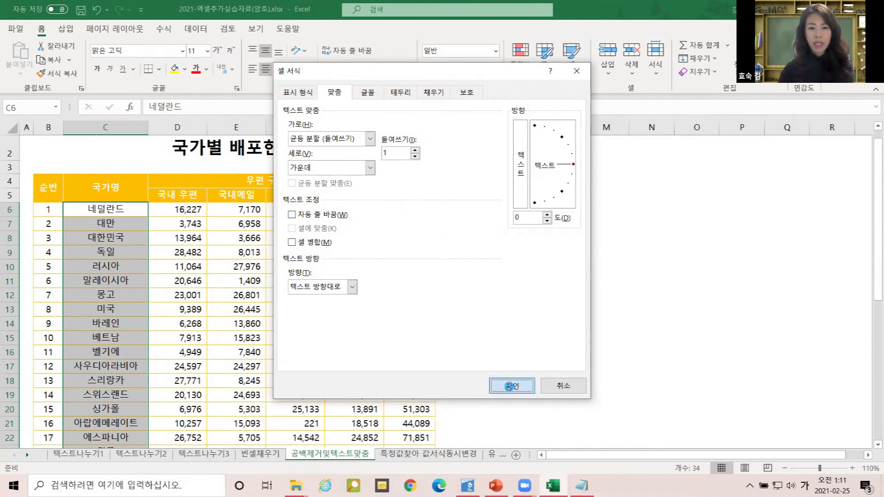
pyautogui.click(511, 388)
pyautogui.scroll(-6, 133, 367)
pyautogui.scroll(6, 132, 370)
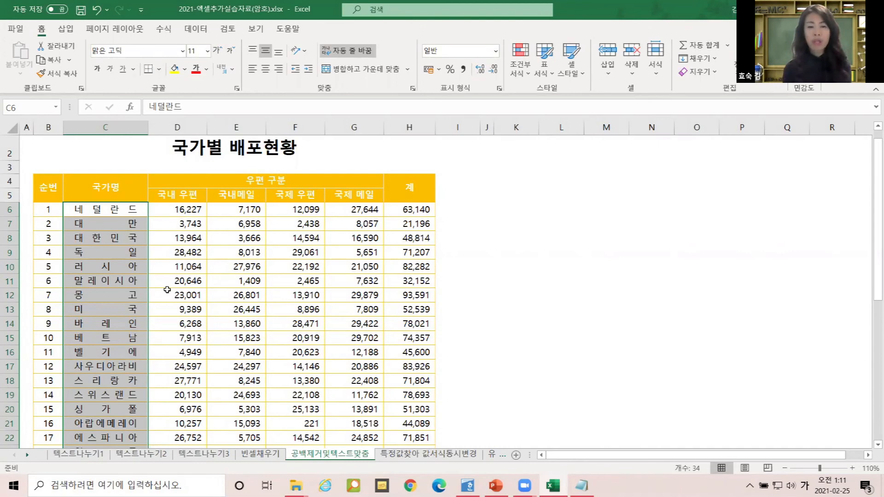
# - Review the text alignment settings of the country names in C6 to C39 and leave them unchanged
pyautogui.rightClick(120, 268)
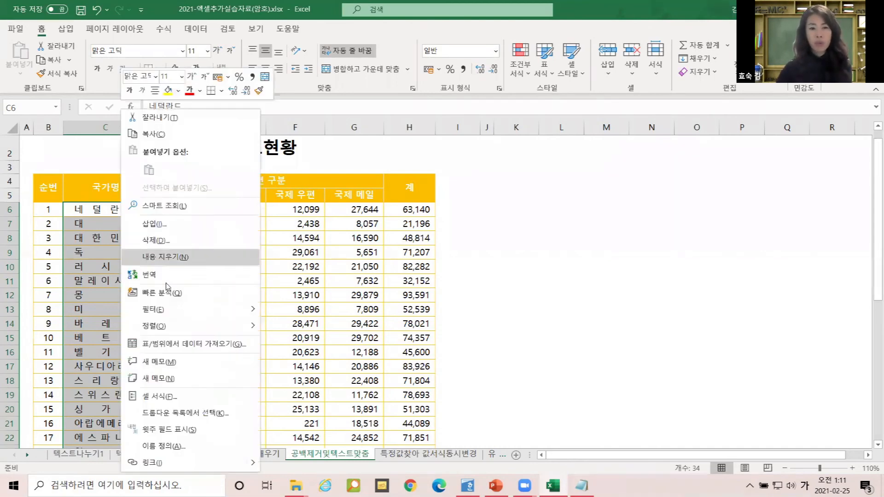
pyautogui.click(169, 396)
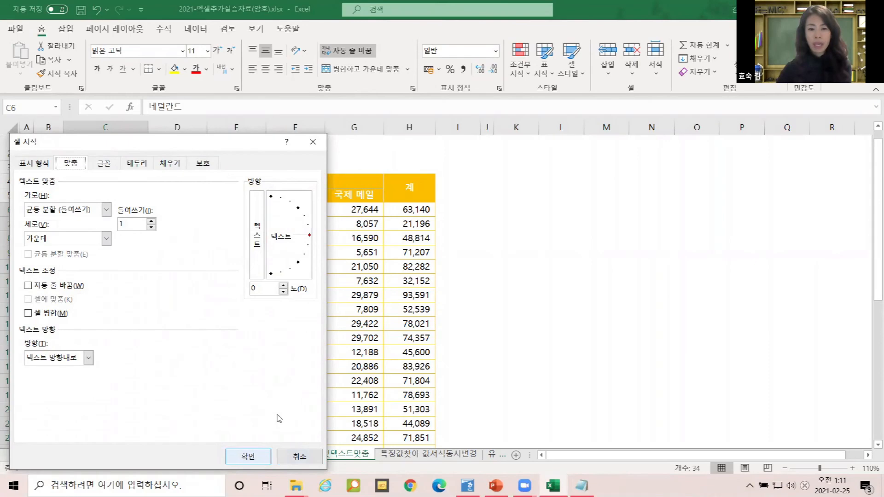
pyautogui.click(300, 456)
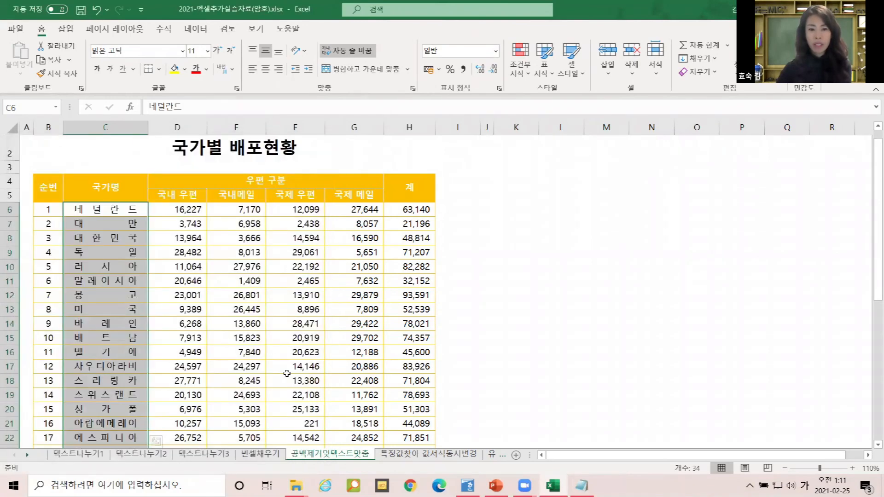
pyautogui.click(410, 225)
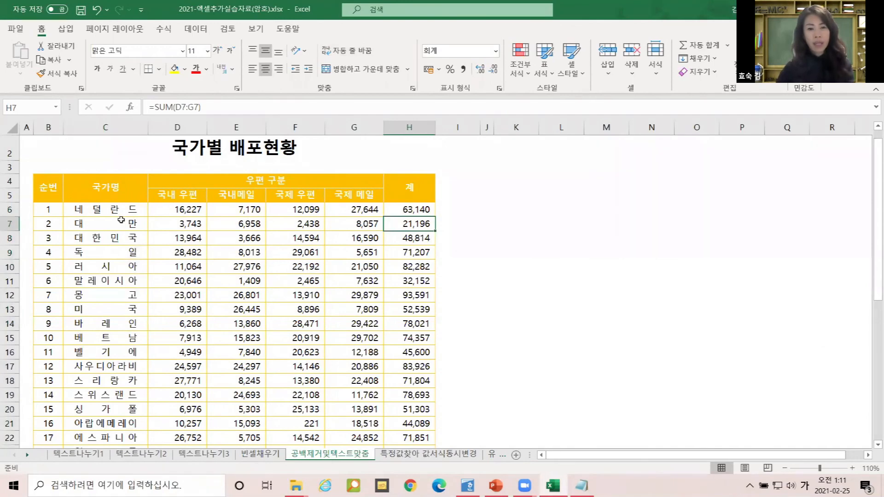
pyautogui.moveTo(115, 213); pyautogui.dragTo(136, 432)
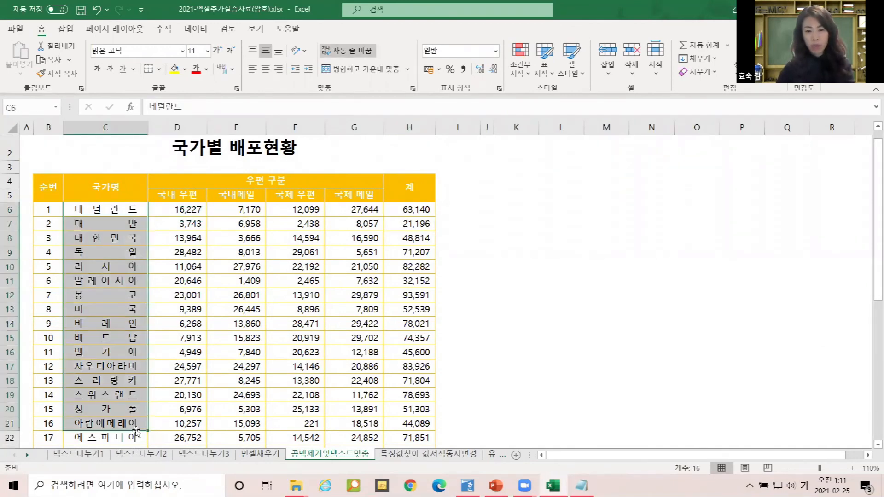
# - Go to the 특정값찾아 값서식동시변경 sheet and examine where asterisks and zeros occur in the 품질 검증 columns
pyautogui.hotkey('ctrl', 'pagedown')
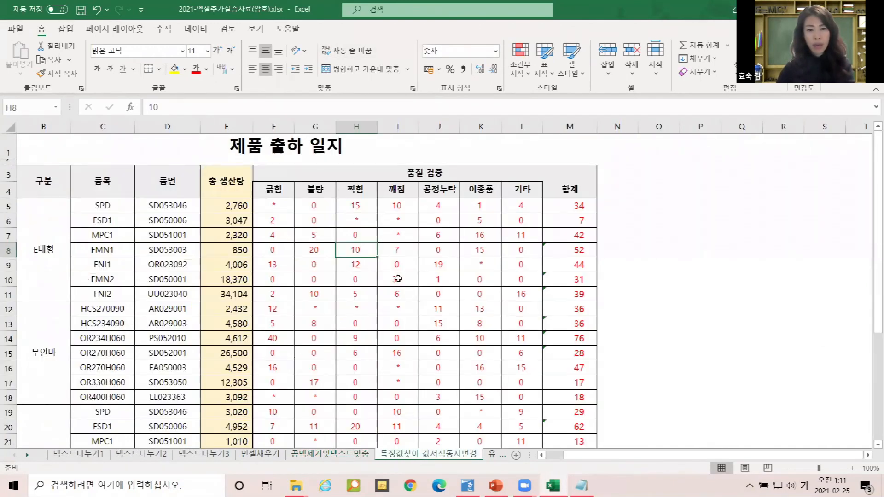
pyautogui.scroll(-1, 461, 348)
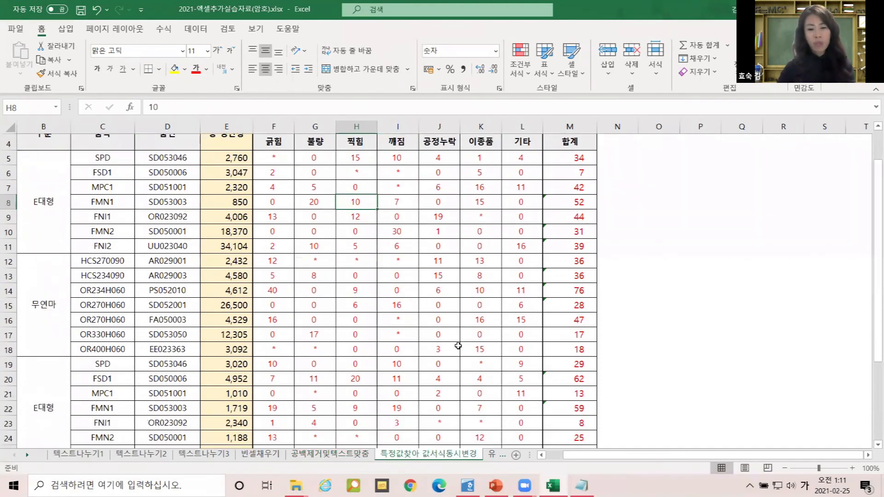
pyautogui.scroll(1, 458, 346)
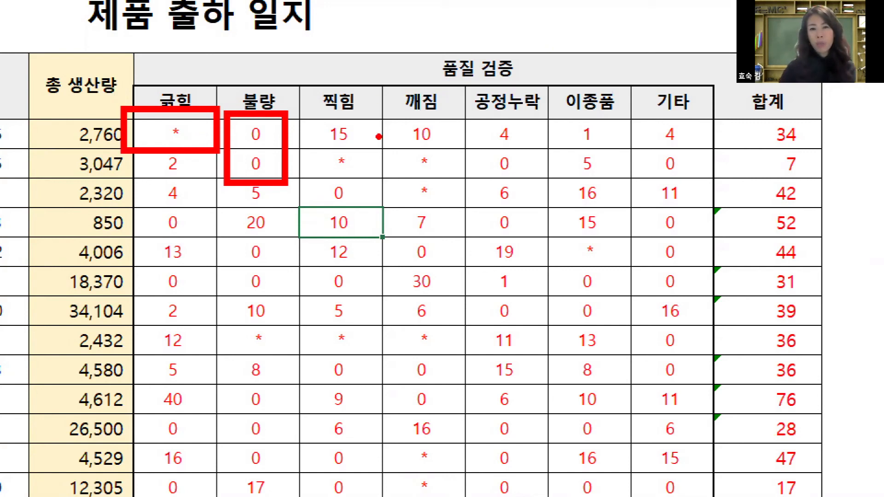
pyautogui.moveTo(260, 122)
pyautogui.mouseDown()
pyautogui.moveTo(292, 83)
pyautogui.moveTo(348, 42)
pyautogui.mouseUp()
pyautogui.moveTo(186, 117); pyautogui.dragTo(391, 45)
pyautogui.moveTo(335, 32)
pyautogui.mouseDown()
pyautogui.moveTo(370, 36)
pyautogui.moveTo(362, 83)
pyautogui.mouseUp()
pyautogui.moveTo(442, 36)
pyautogui.mouseDown()
pyautogui.moveTo(529, 30)
pyautogui.moveTo(421, 40)
pyautogui.moveTo(506, 55)
pyautogui.mouseUp()
pyautogui.moveTo(406, 157); pyautogui.dragTo(442, 155)
pyautogui.moveTo(322, 169); pyautogui.dragTo(353, 165)
pyautogui.moveTo(324, 199)
pyautogui.mouseDown()
pyautogui.moveTo(378, 196)
pyautogui.moveTo(390, 209)
pyautogui.mouseUp()
pyautogui.moveTo(411, 251); pyautogui.dragTo(447, 260)
pyautogui.moveTo(568, 242); pyautogui.dragTo(637, 272)
pyautogui.moveTo(671, 240); pyautogui.dragTo(713, 239)
pyautogui.moveTo(330, 288); pyautogui.dragTo(380, 287)
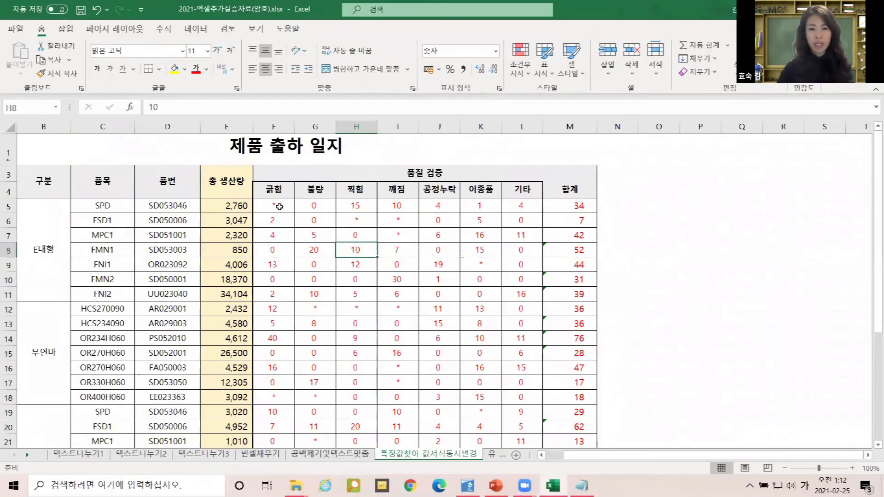
# - Try to replace all asterisks in the 품질 검증 values, from F5 across to column L, with - by searching for *
pyautogui.moveTo(273, 205); pyautogui.dragTo(435, 235)
pyautogui.moveTo(470, 357); pyautogui.dragTo(536, 424)
pyautogui.scroll(2, 503, 403)
pyautogui.scroll(1, 503, 404)
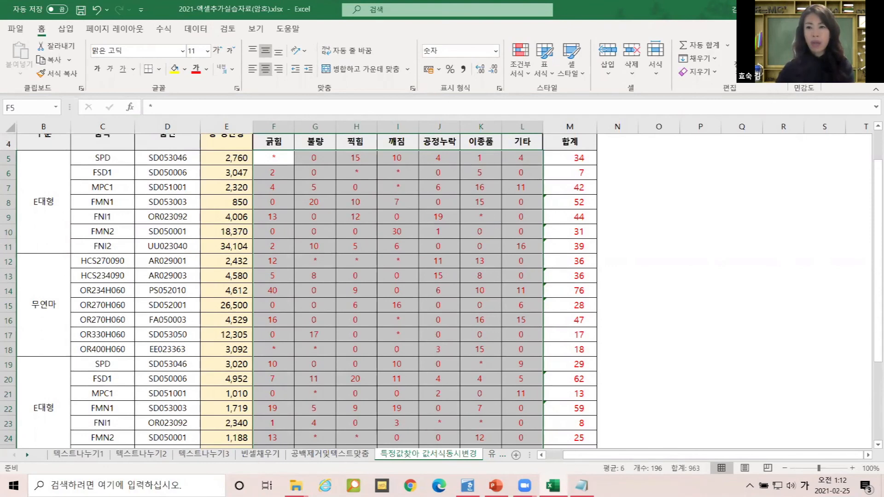
pyautogui.click(748, 60)
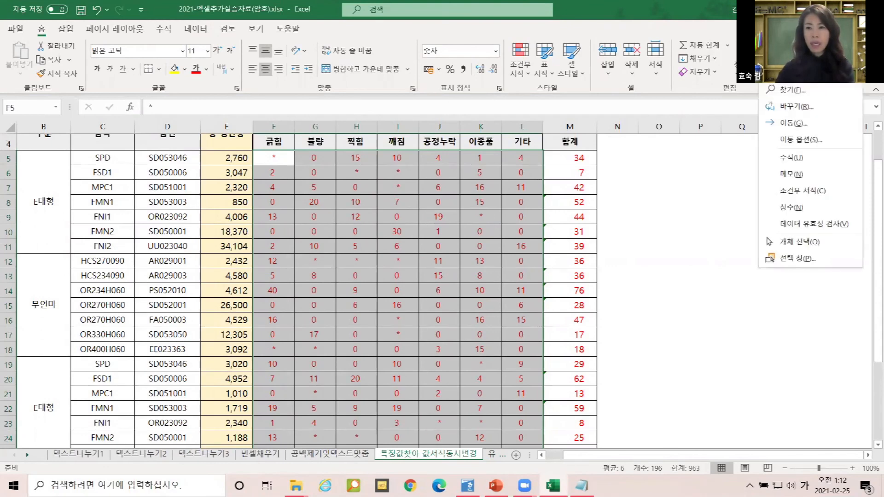
pyautogui.click(810, 107)
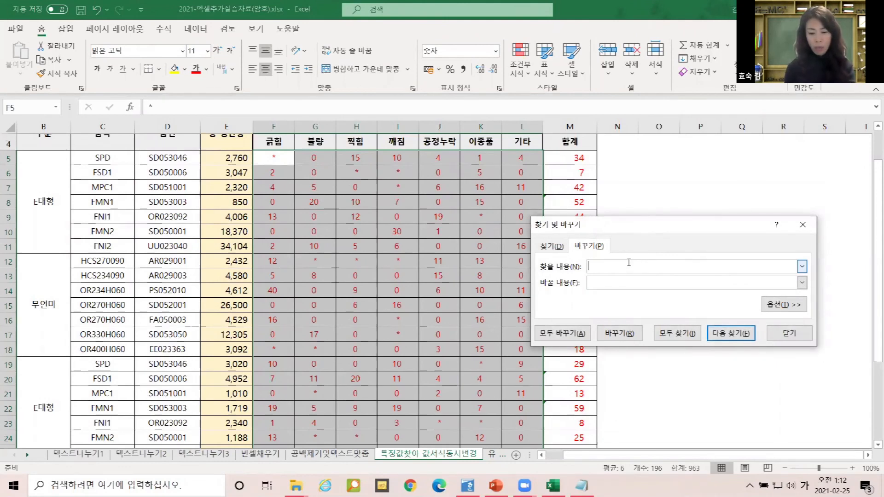
pyautogui.click(596, 284)
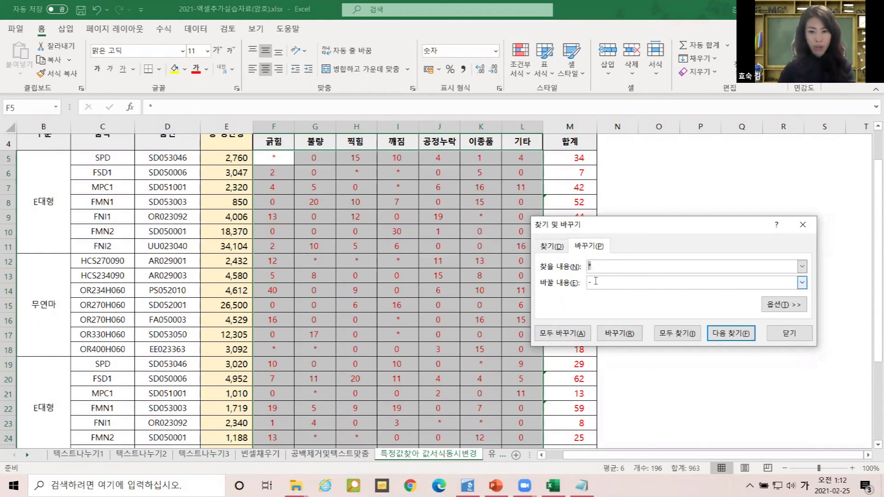
pyautogui.click(561, 333)
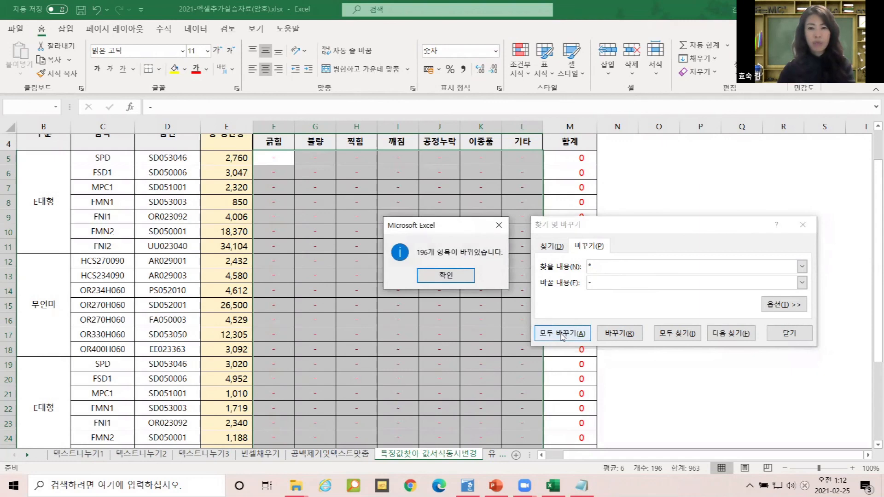
pyautogui.click(446, 275)
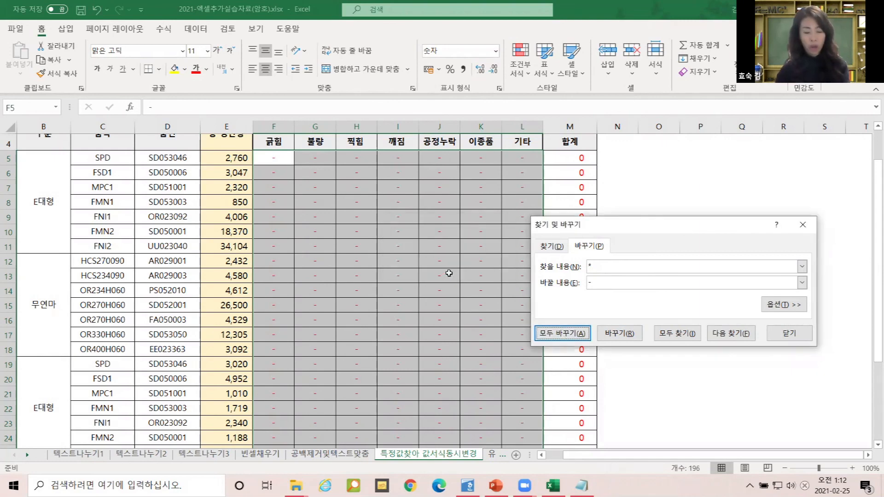
# - Review the search and replacement text, close the replace dialog and undo the last replacement
pyautogui.click(603, 268)
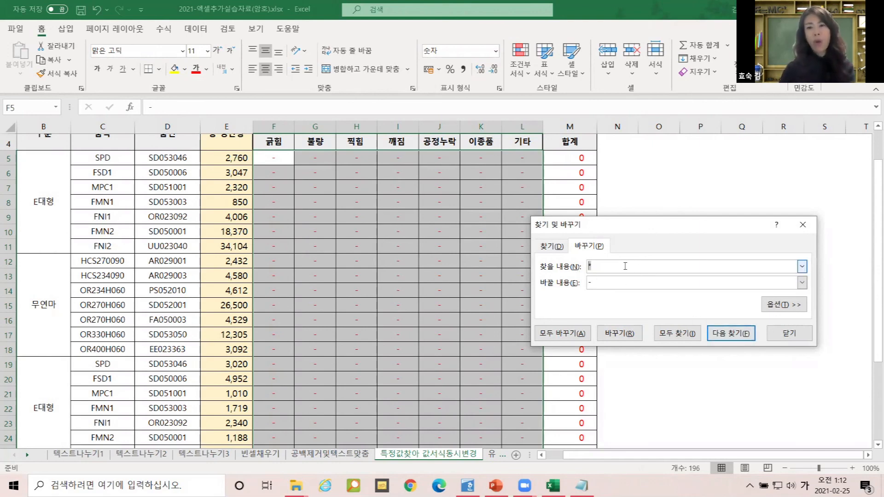
pyautogui.press('Tab')
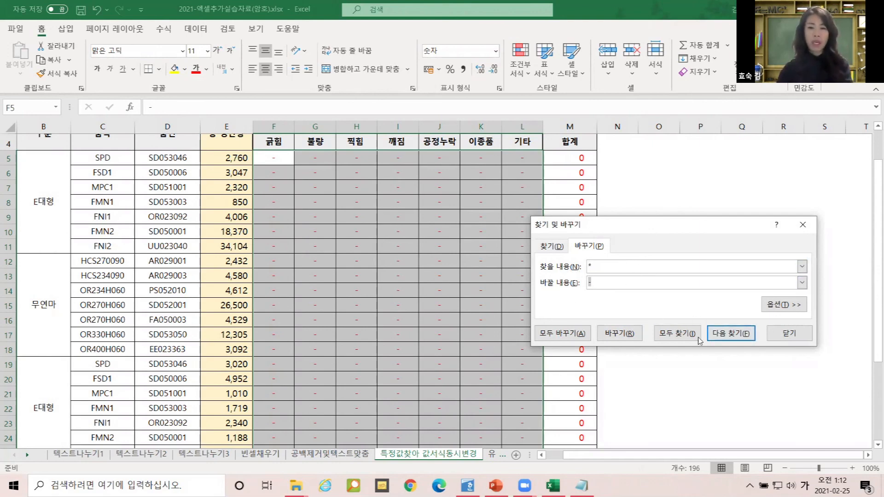
pyautogui.click(787, 335)
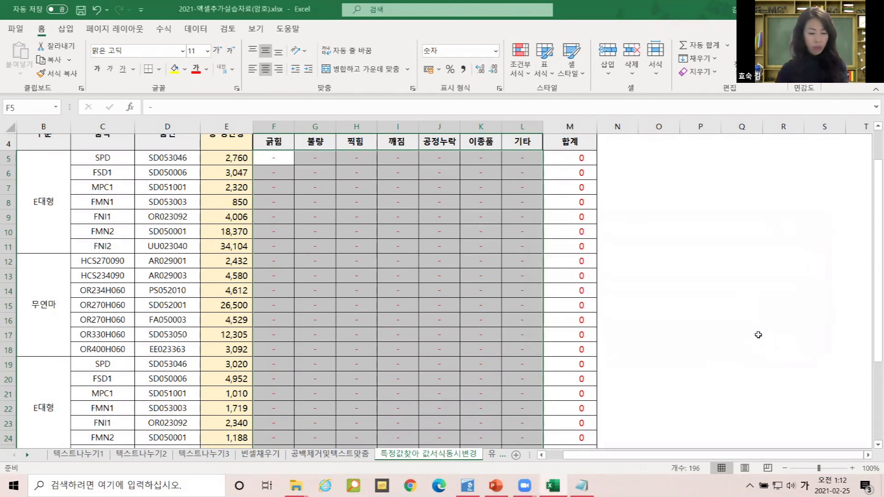
pyautogui.hotkey('ctrl', 'z')
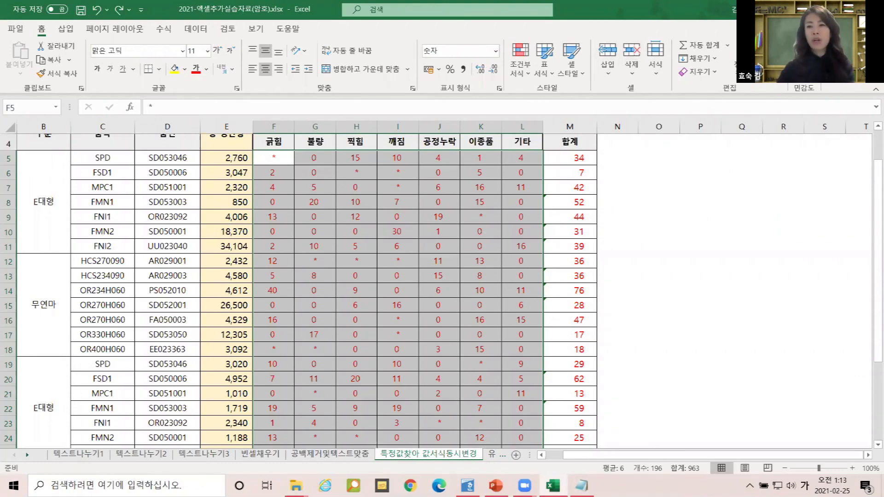
# - Replace all literal asterisks in the selected 품질 검증 values with - by searching for ~*, and close the dialog
pyautogui.click(774, 64)
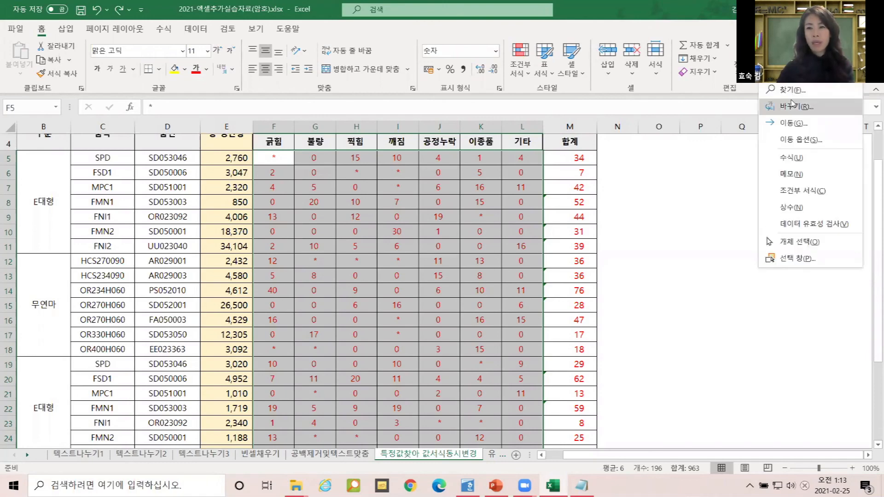
pyautogui.click(791, 107)
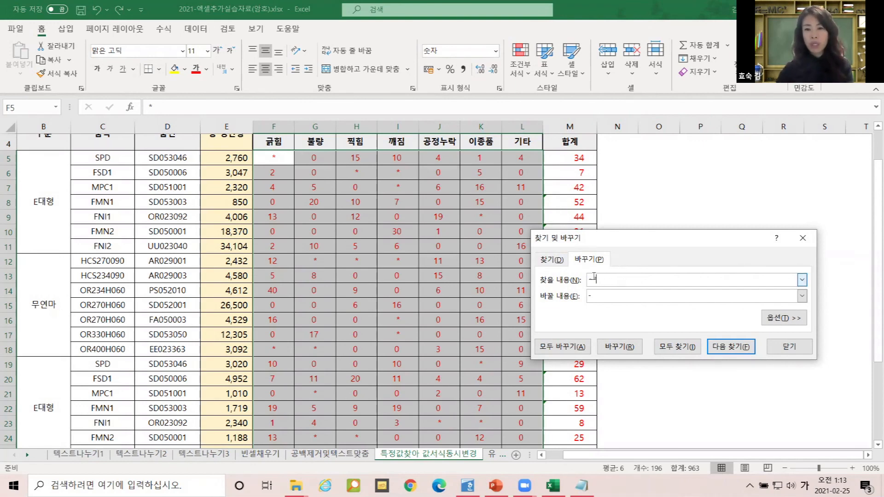
pyautogui.press('Tab')
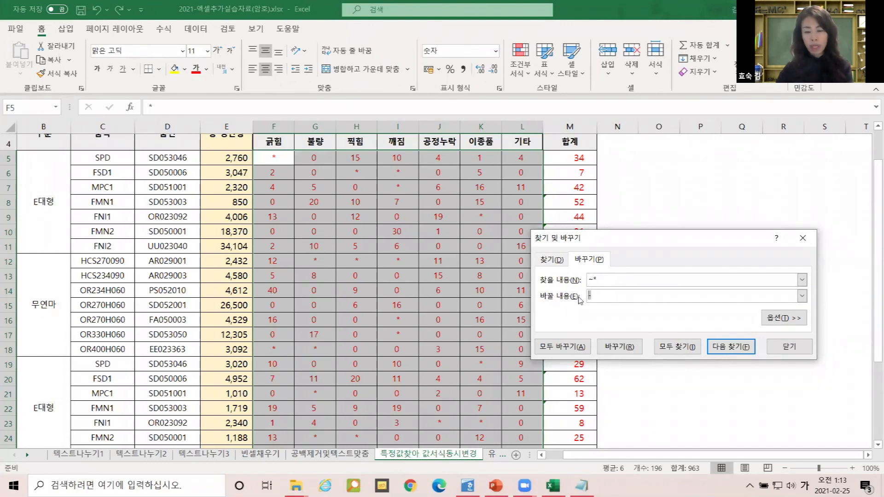
pyautogui.click(573, 349)
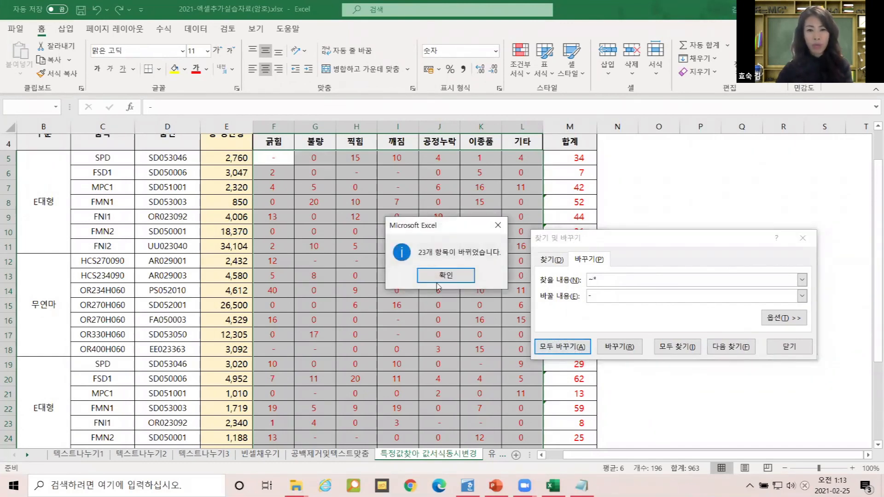
pyautogui.click(429, 274)
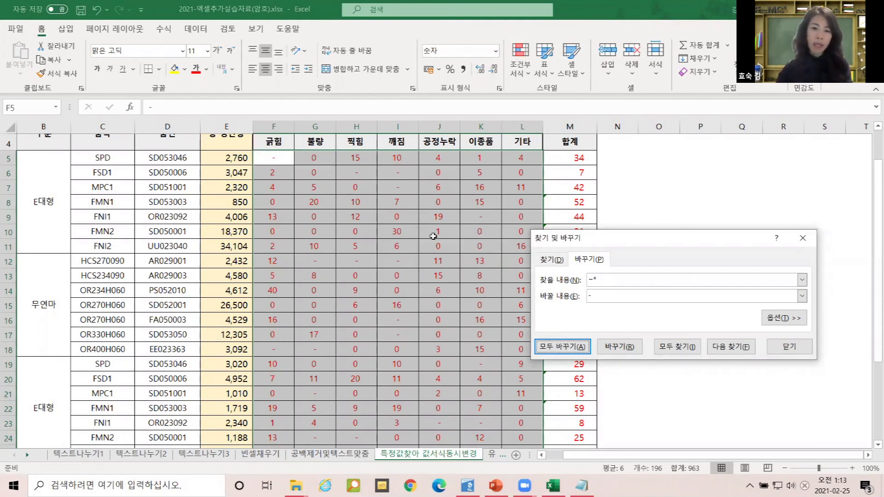
pyautogui.moveTo(594, 280); pyautogui.dragTo(585, 278)
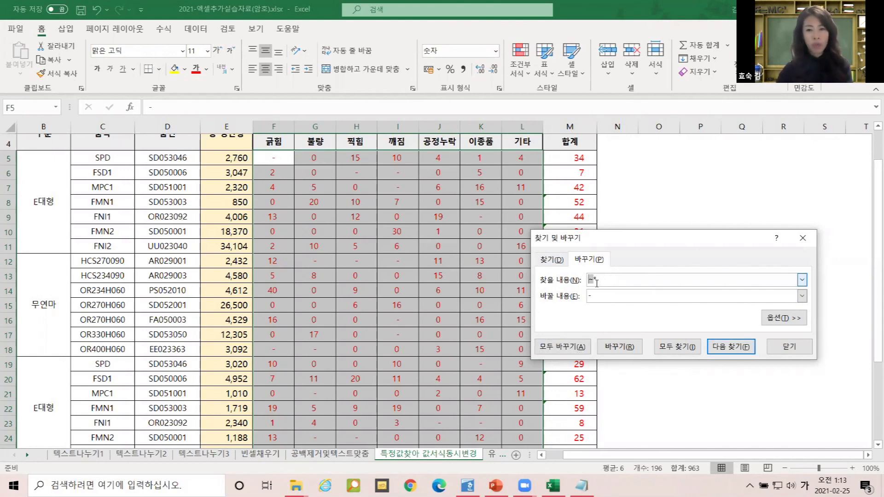
pyautogui.click(801, 354)
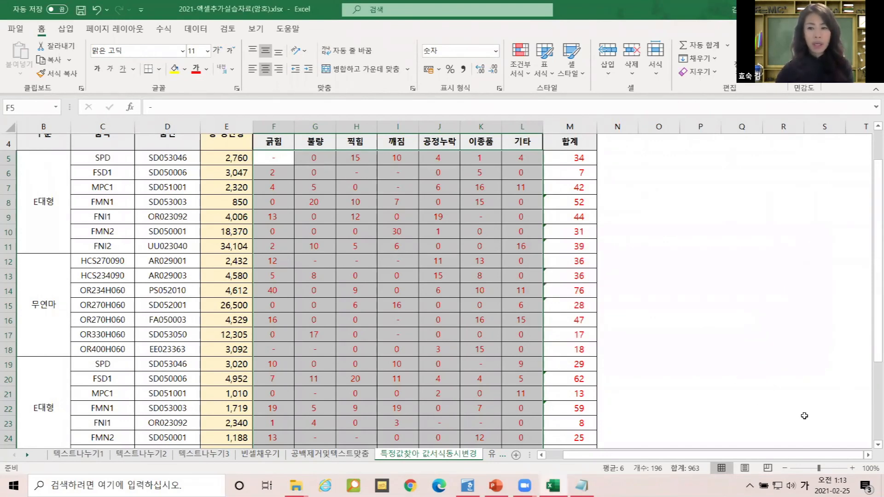
# - Check individual 품질 검증 cells F5, G5 and H6 for their dash and zero values
pyautogui.moveTo(438, 275); pyautogui.dragTo(522, 143)
pyautogui.click(273, 158)
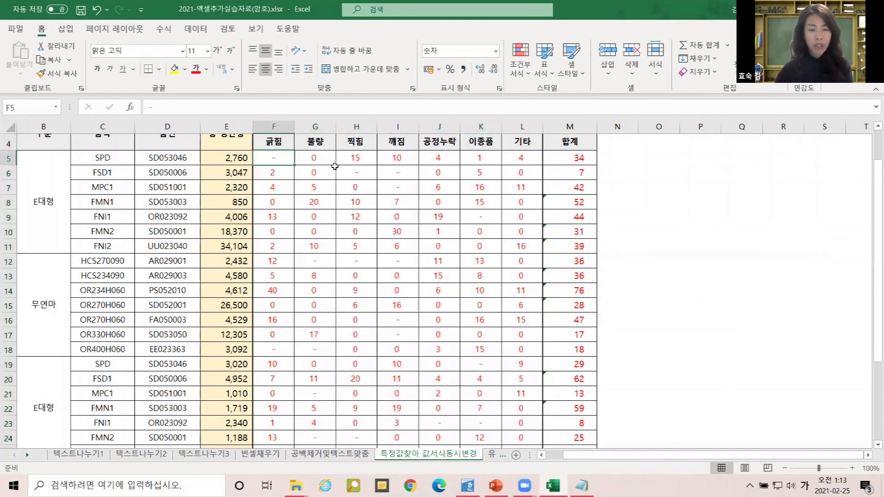
pyautogui.click(324, 161)
pyautogui.click(355, 173)
# - Select the 품질 검증 values from F5 to the last row of column L and replace every 0 with -
pyautogui.moveTo(281, 156); pyautogui.dragTo(535, 165)
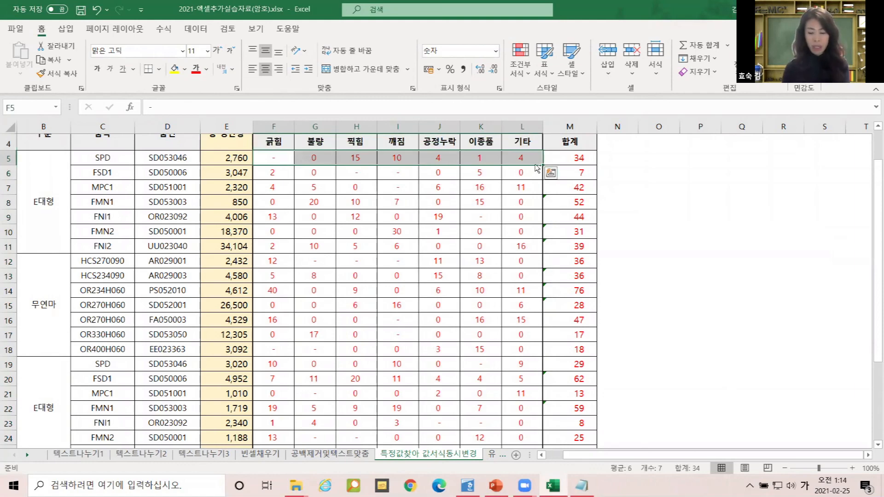
pyautogui.hotkey('ctrl', 'shift', 'Down')
pyautogui.scroll(4, 492, 202)
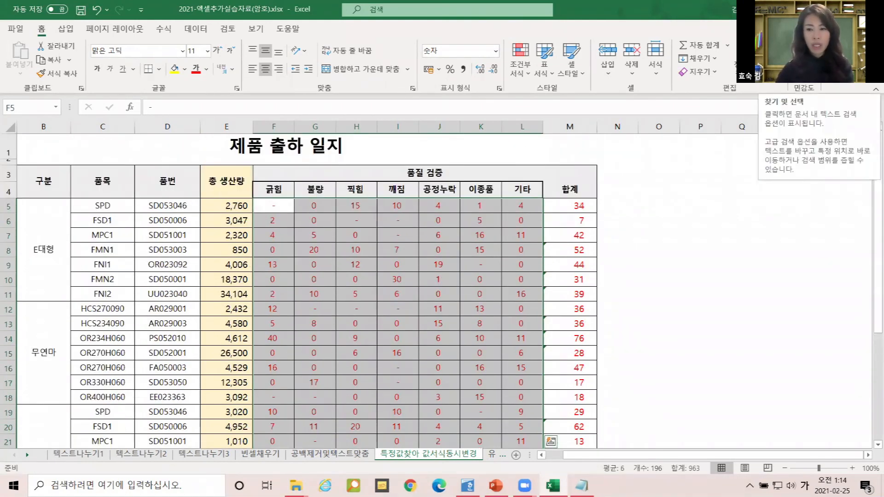
pyautogui.click(764, 62)
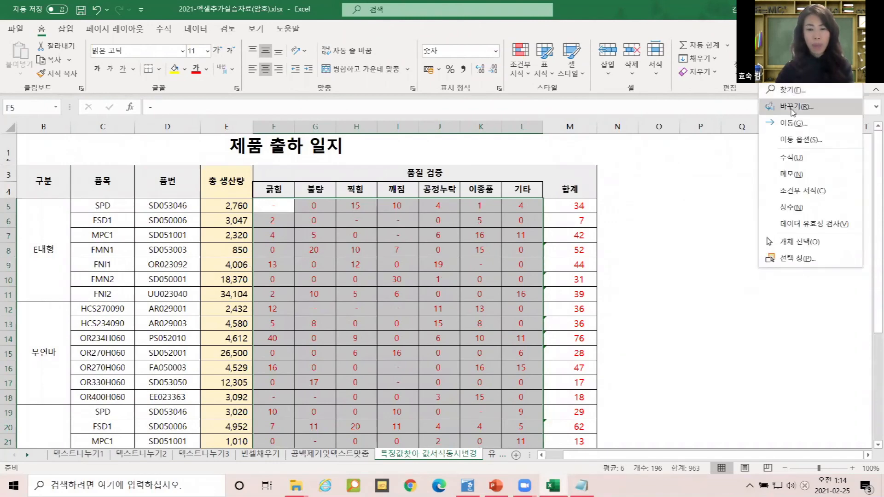
pyautogui.click(793, 109)
pyautogui.moveTo(613, 294); pyautogui.dragTo(551, 294)
pyautogui.write('0')
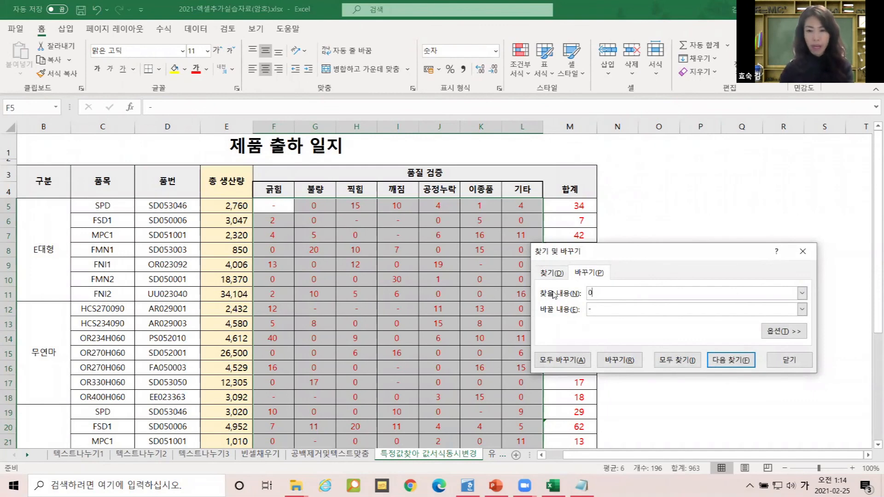
pyautogui.click(609, 313)
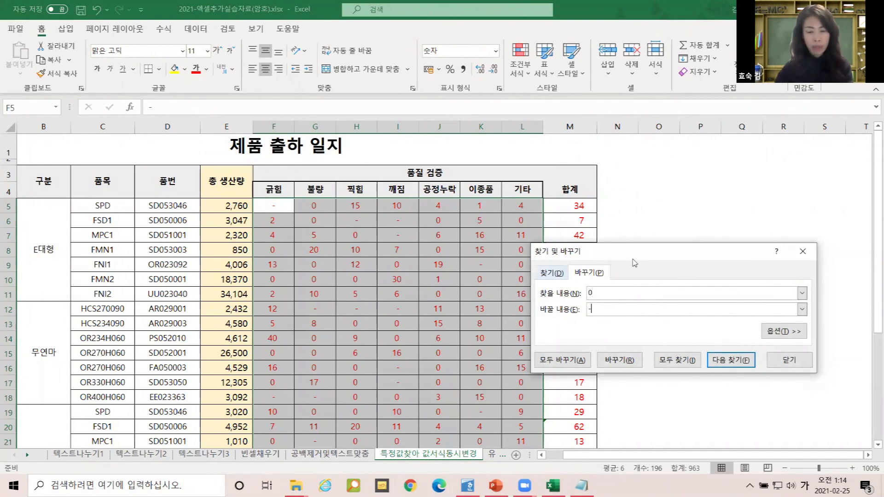
pyautogui.moveTo(615, 252); pyautogui.dragTo(660, 126)
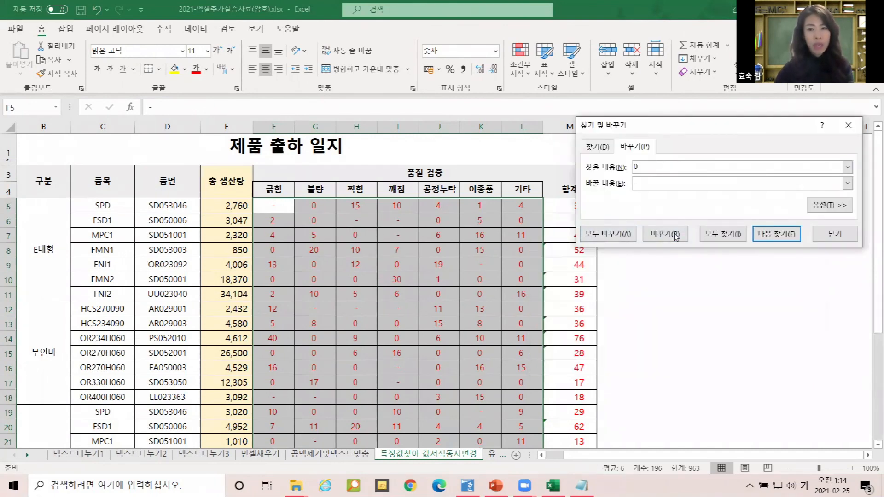
pyautogui.click(608, 234)
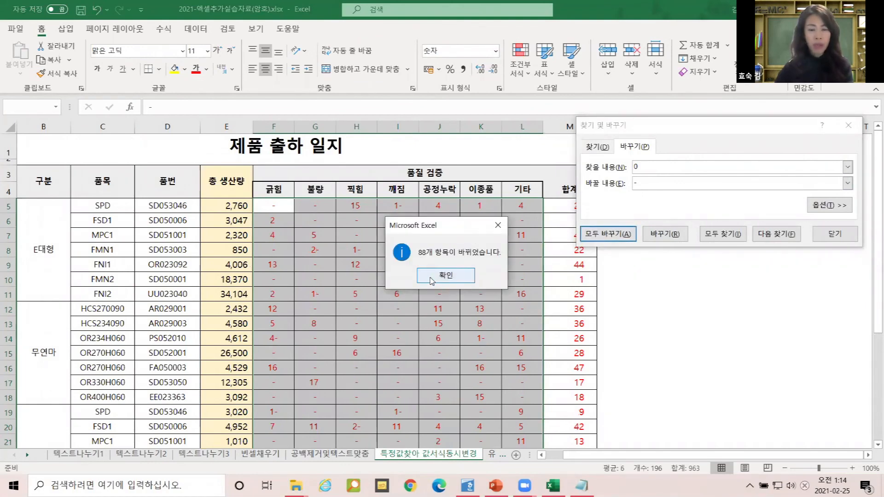
pyautogui.click(432, 278)
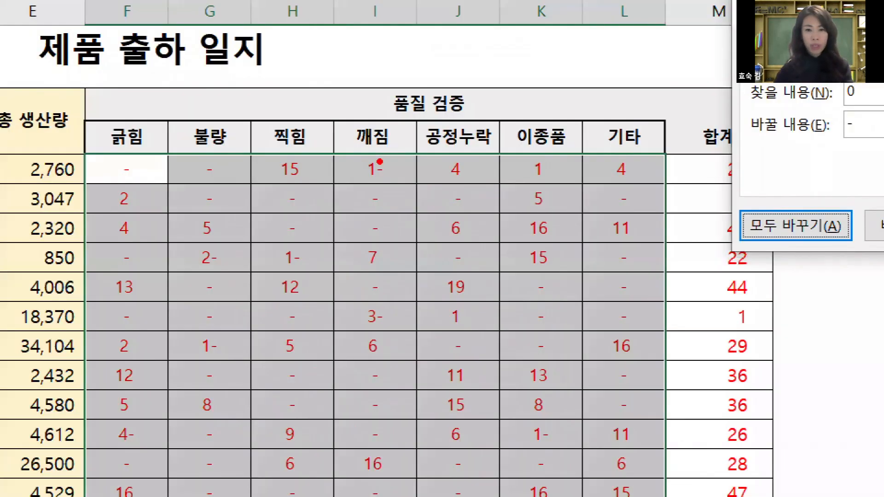
pyautogui.moveTo(399, 200)
pyautogui.mouseDown()
pyautogui.moveTo(406, 212)
pyautogui.moveTo(409, 195)
pyautogui.mouseUp()
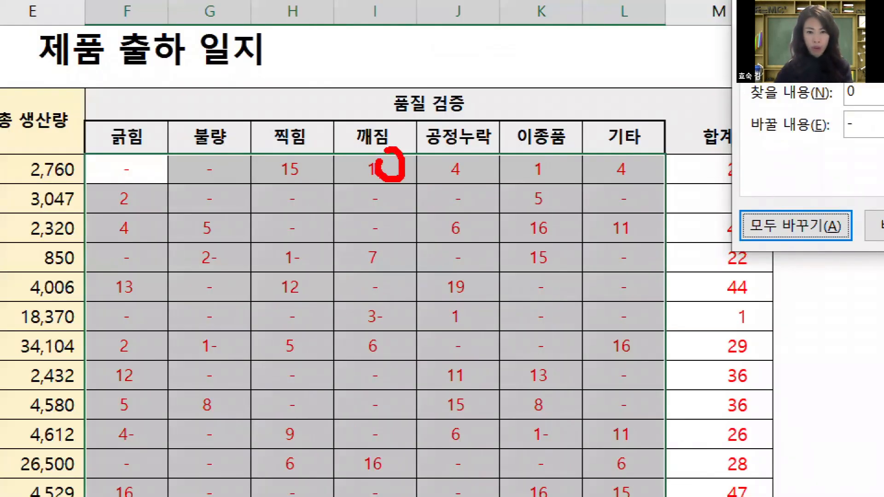
pyautogui.moveTo(294, 247)
pyautogui.mouseDown()
pyautogui.moveTo(302, 275)
pyautogui.moveTo(300, 240)
pyautogui.mouseUp()
pyautogui.moveTo(549, 421)
pyautogui.mouseDown()
pyautogui.moveTo(539, 437)
pyautogui.moveTo(557, 407)
pyautogui.mouseUp()
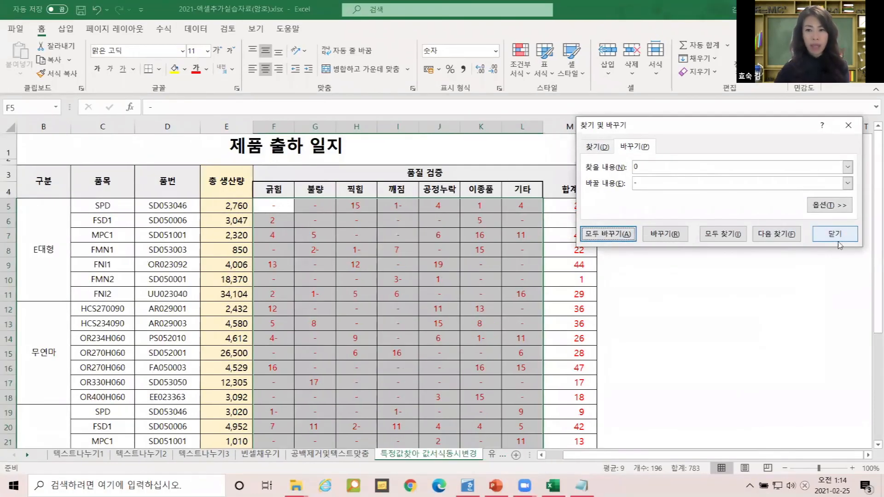
# - Close the replace dialog and undo the last replacement of 0 with - in the 품질 검증 values
pyautogui.click(834, 235)
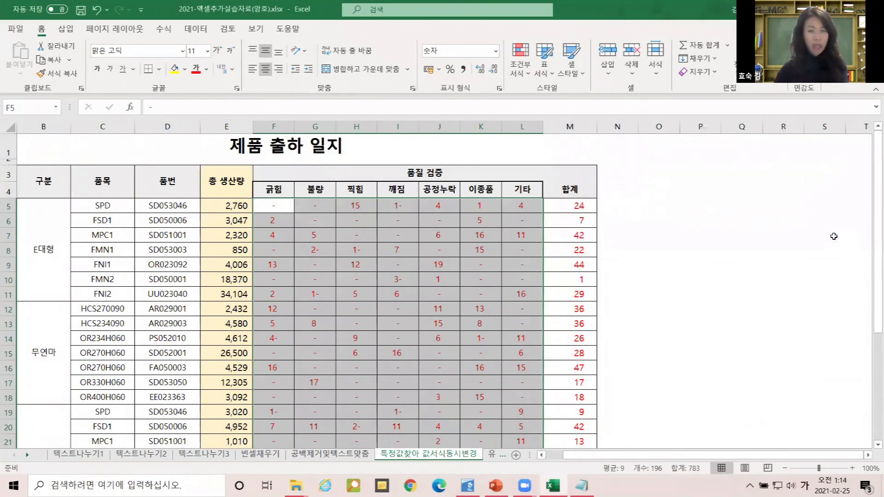
pyautogui.hotkey('ctrl', 'z')
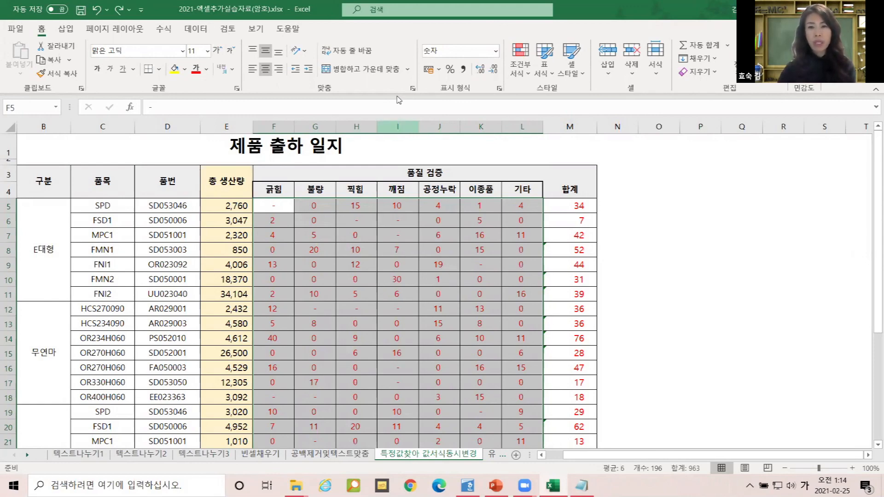
# - Replace every 0 with - in the selected 품질 검증 values, with 전체 셀 내용 일치 enabled so only whole-cell matches change
pyautogui.click(735, 60)
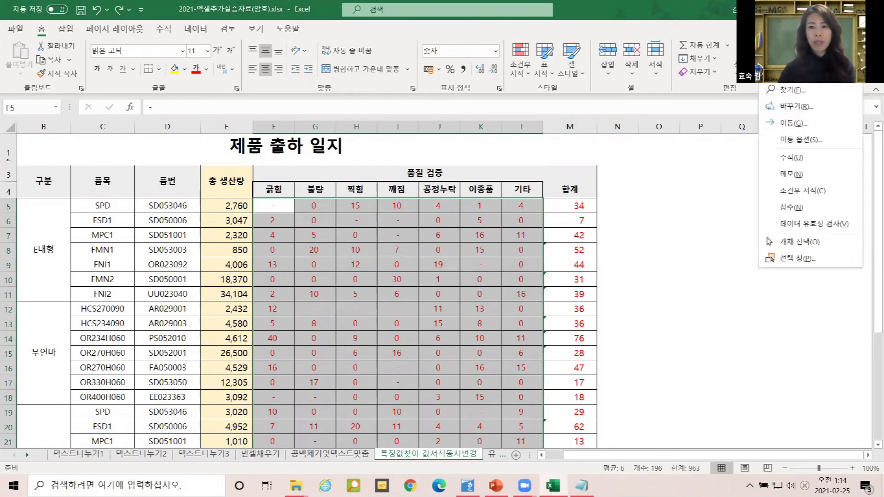
pyautogui.click(788, 108)
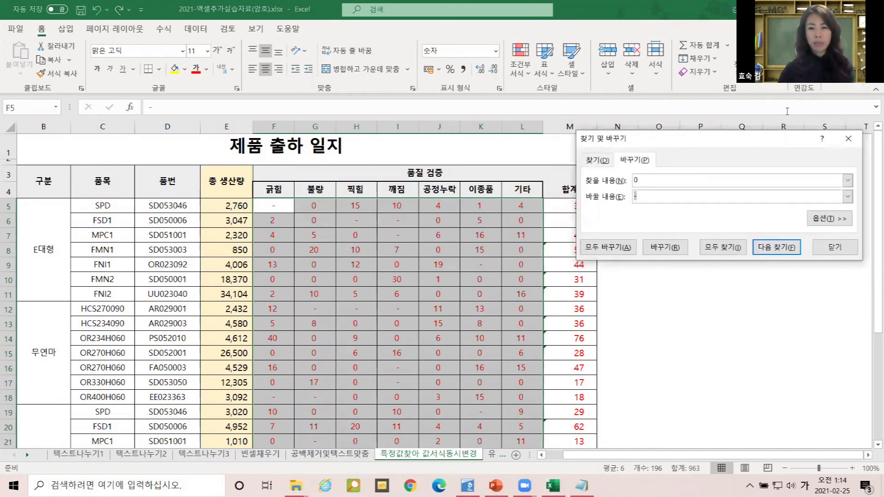
pyautogui.moveTo(657, 183); pyautogui.dragTo(624, 204)
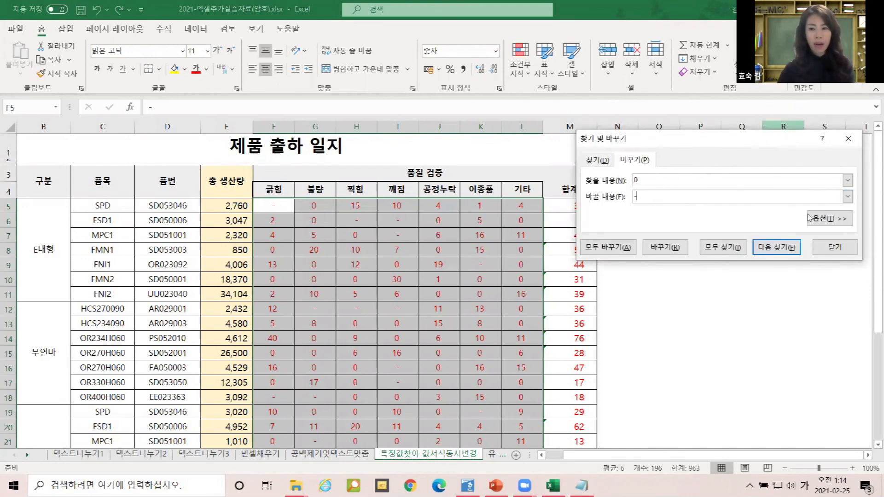
pyautogui.click(824, 220)
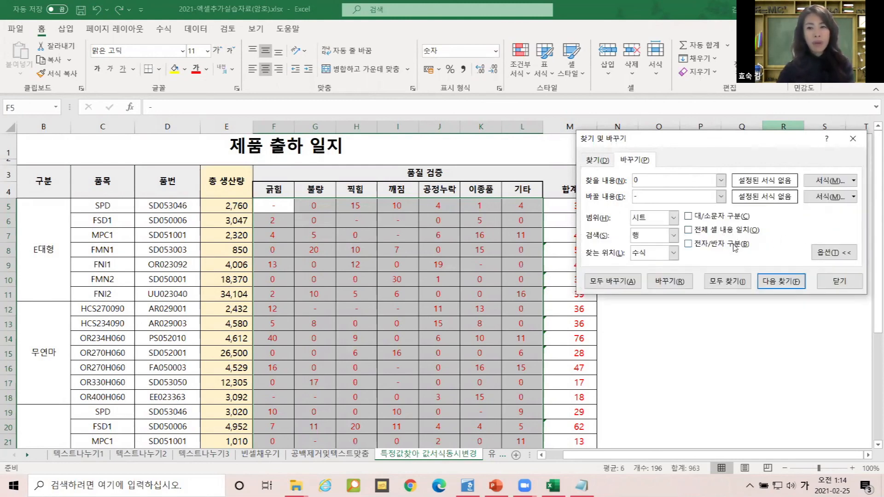
pyautogui.click(695, 232)
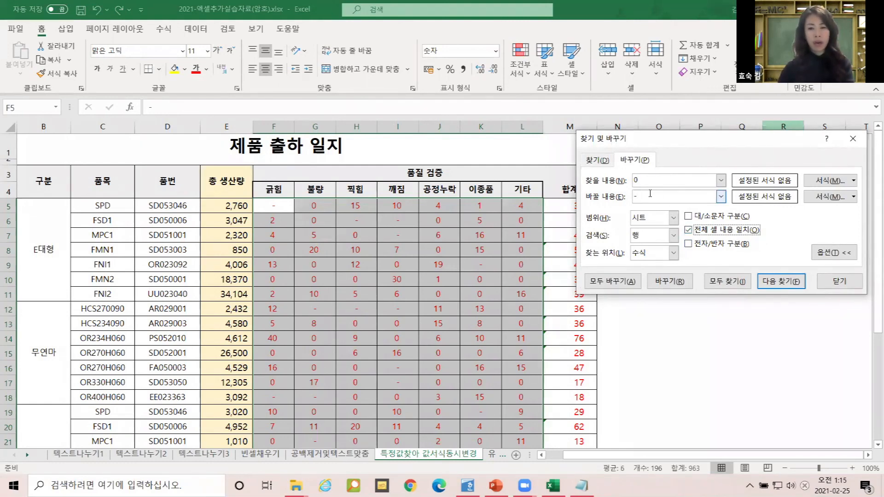
pyautogui.click(643, 181)
pyautogui.click(658, 195)
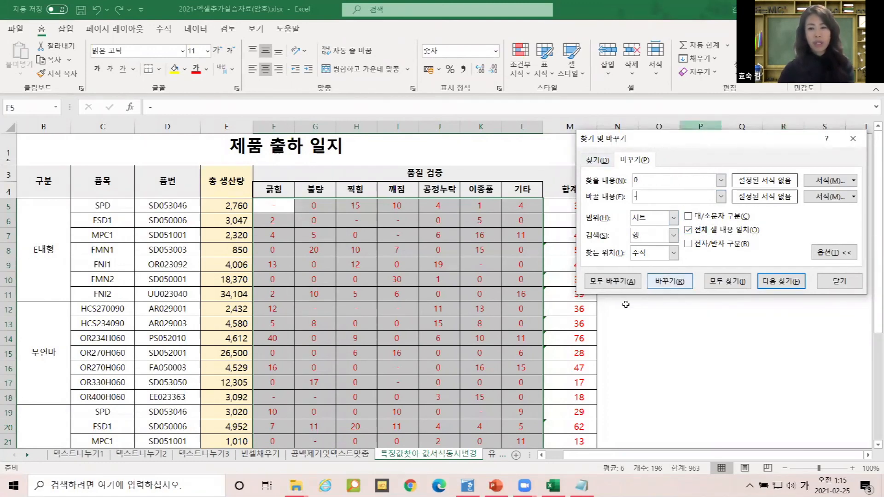
pyautogui.click(617, 284)
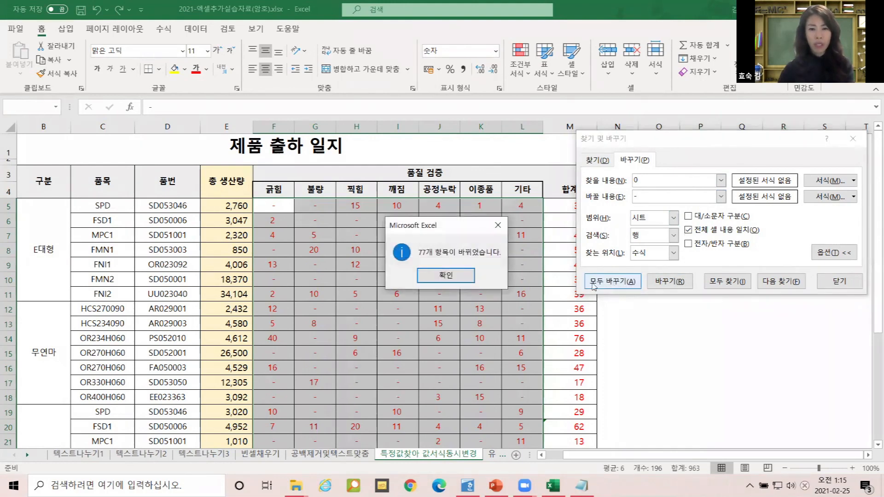
pyautogui.click(447, 276)
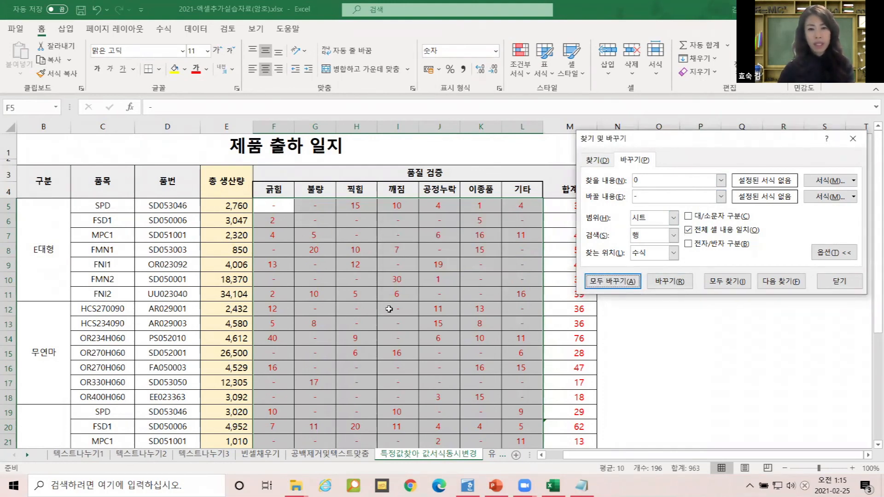
# - Check 품질 검증 cells such as I5, I10, I19 and K14 and the rest of the table for correctly preserved multi-digit values
pyautogui.click(362, 251)
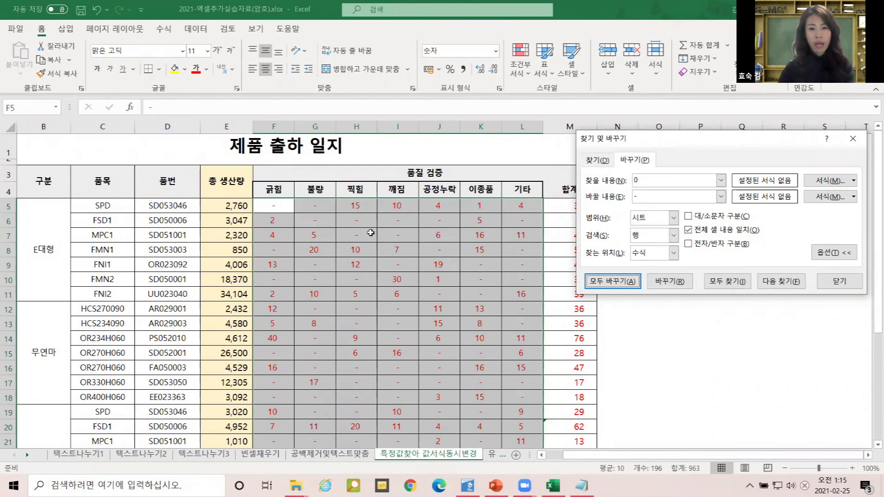
pyautogui.click(395, 205)
pyautogui.click(401, 281)
pyautogui.click(399, 412)
pyautogui.click(479, 340)
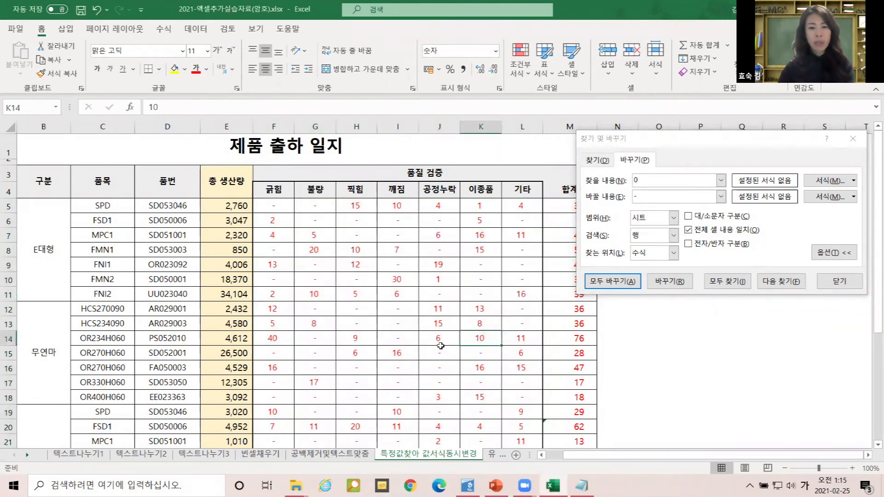
pyautogui.scroll(-7, 465, 331)
pyautogui.scroll(4, 440, 346)
pyautogui.scroll(3, 439, 345)
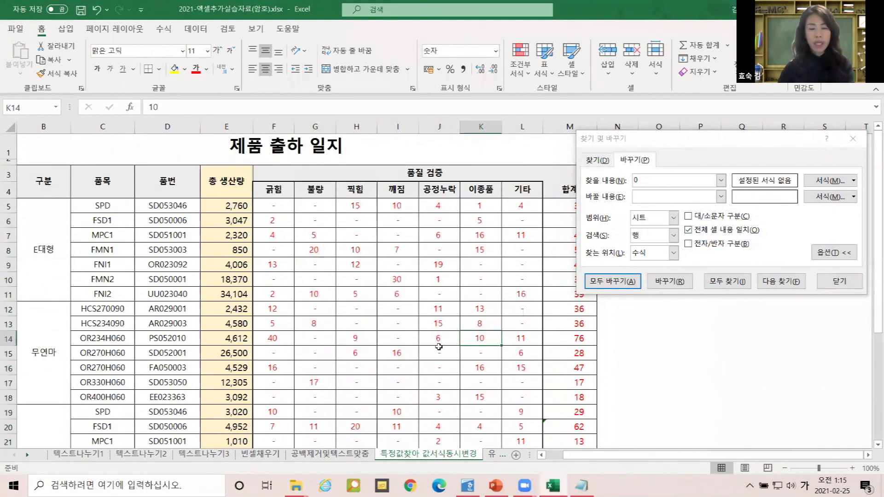